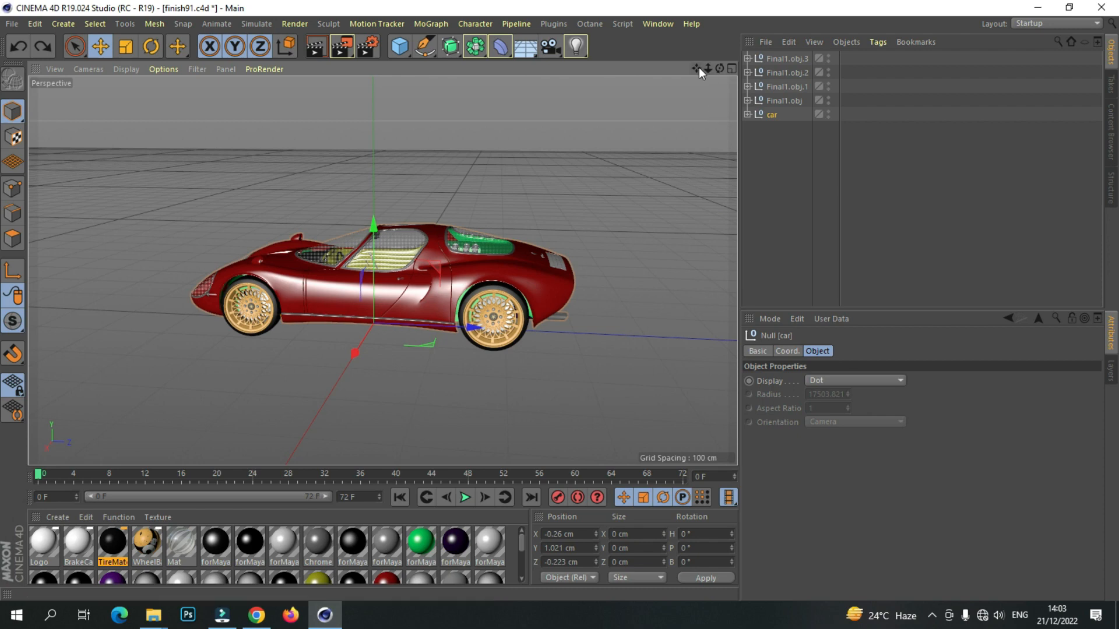
# Add a plane primitive to the scene as the ground beneath the car.
pyautogui.moveTo(697, 68); pyautogui.dragTo(627, 223)
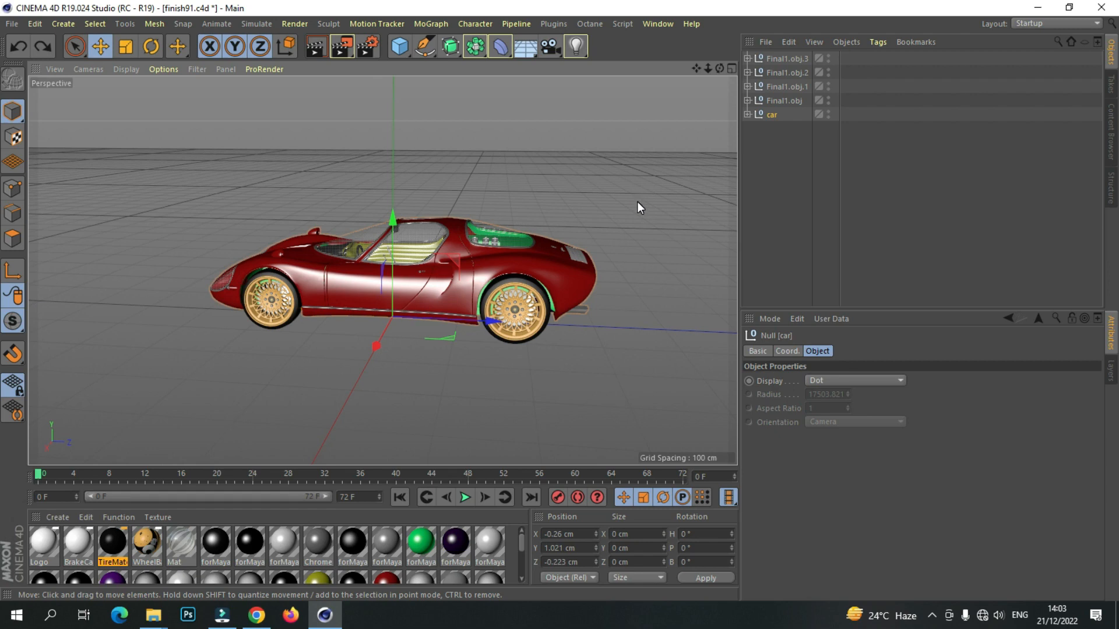
pyautogui.scroll(3, 419, 310)
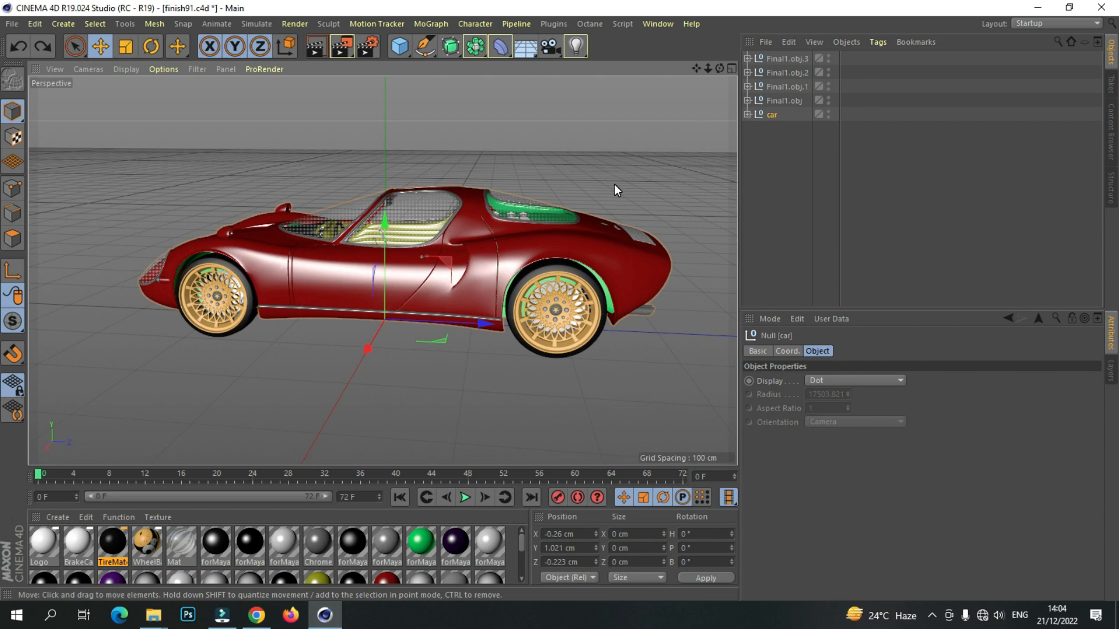
pyautogui.moveTo(719, 68); pyautogui.dragTo(714, 70)
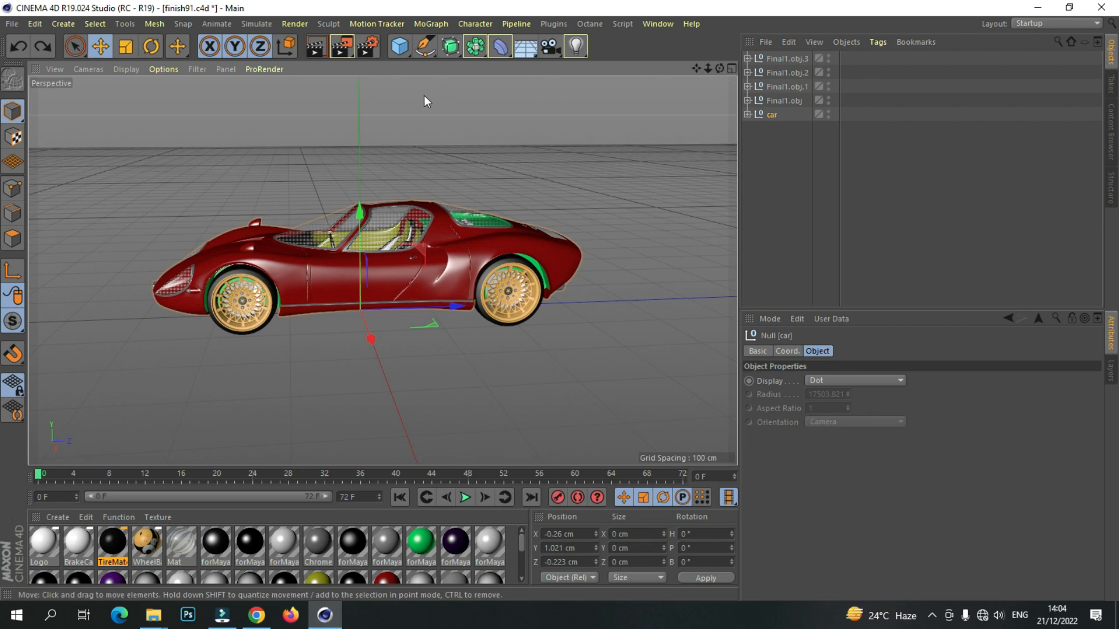
pyautogui.click(407, 48)
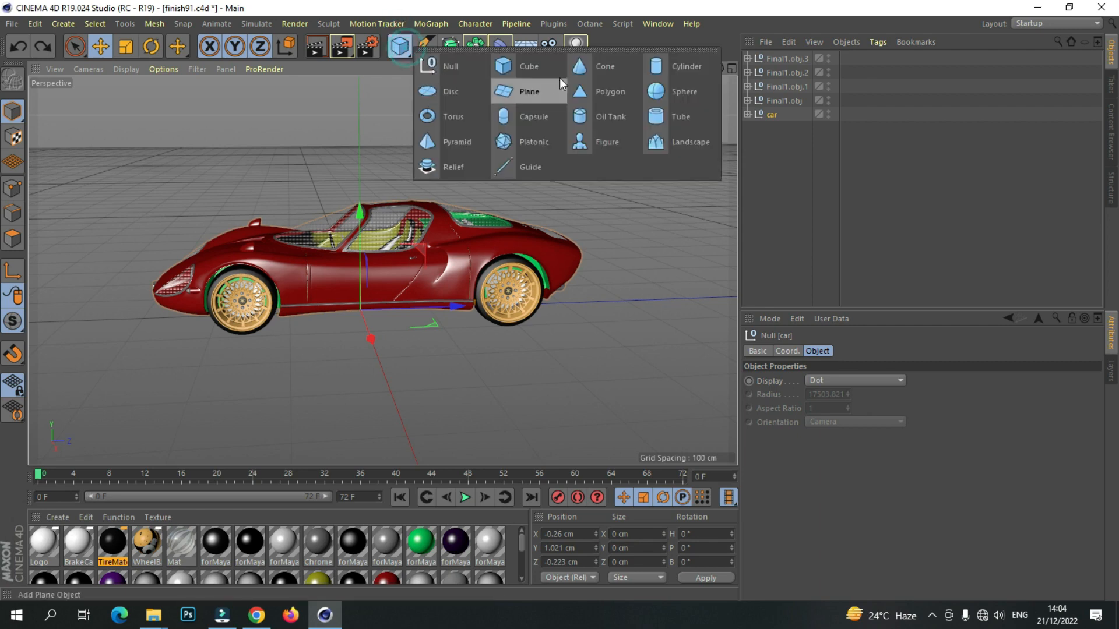
pyautogui.click(548, 99)
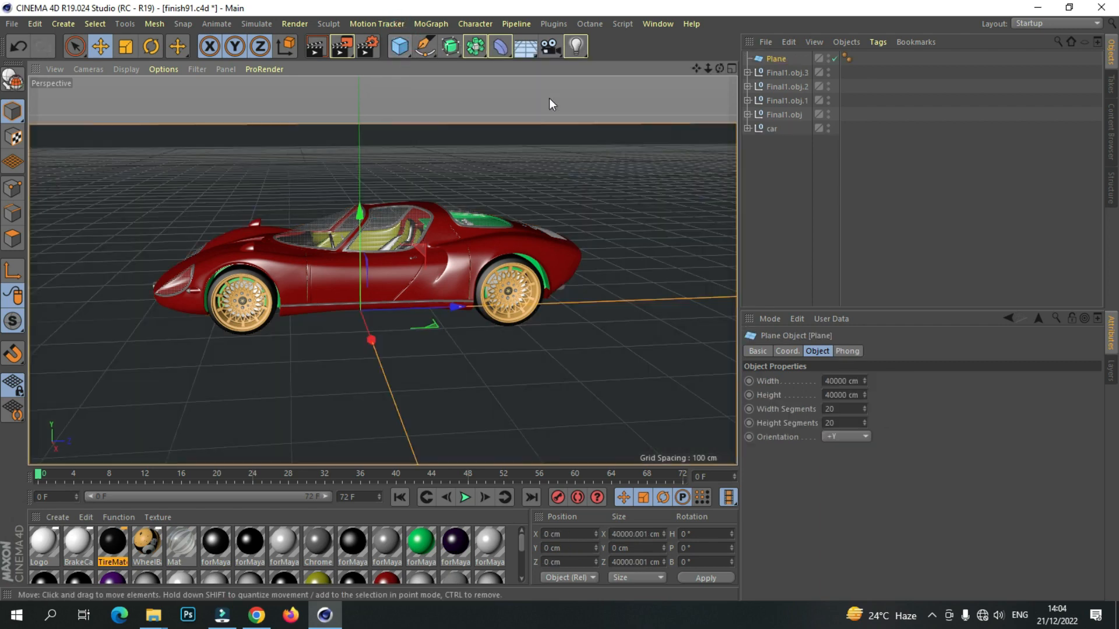
# Scale the plane down uniformly to about 1013 cm in width and length around the car.
pyautogui.moveTo(708, 69); pyautogui.dragTo(720, 64)
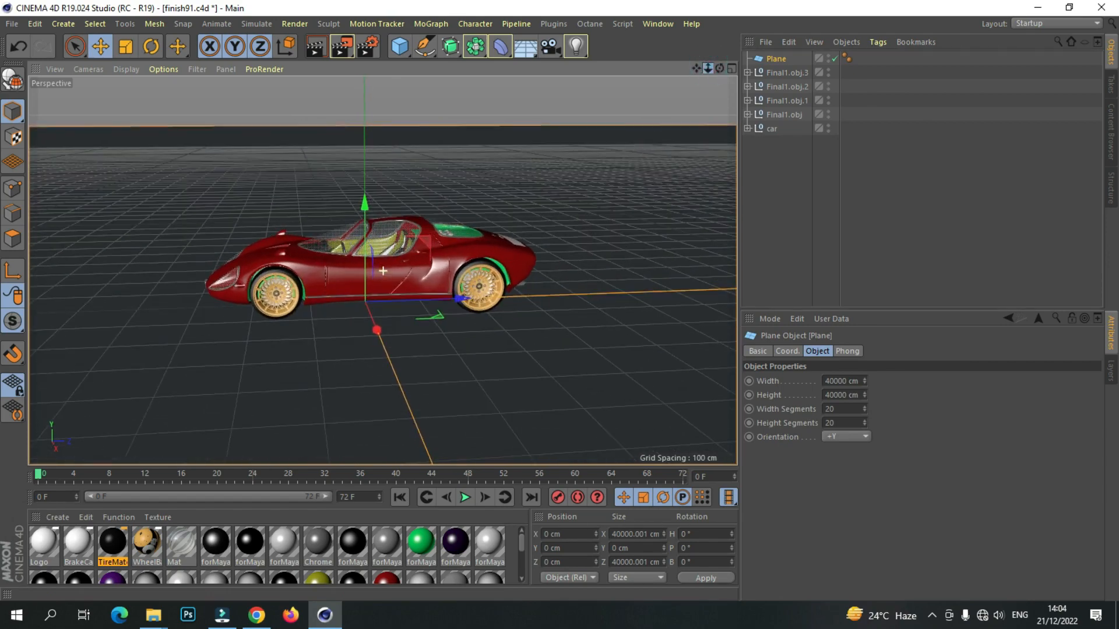
pyautogui.click(771, 128)
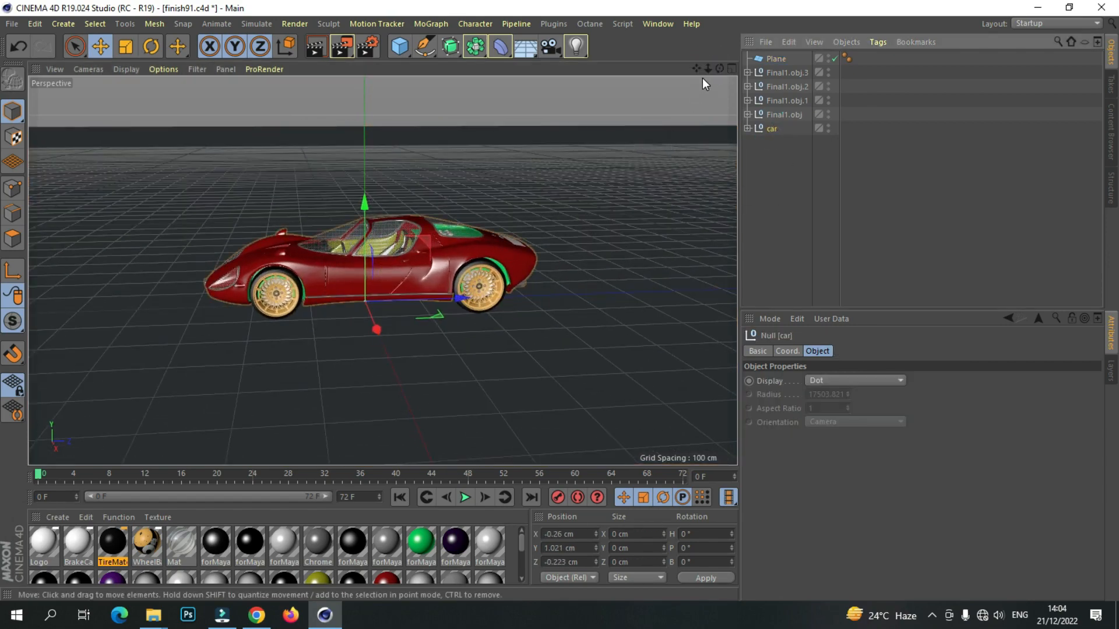
pyautogui.moveTo(708, 69); pyautogui.dragTo(698, 75)
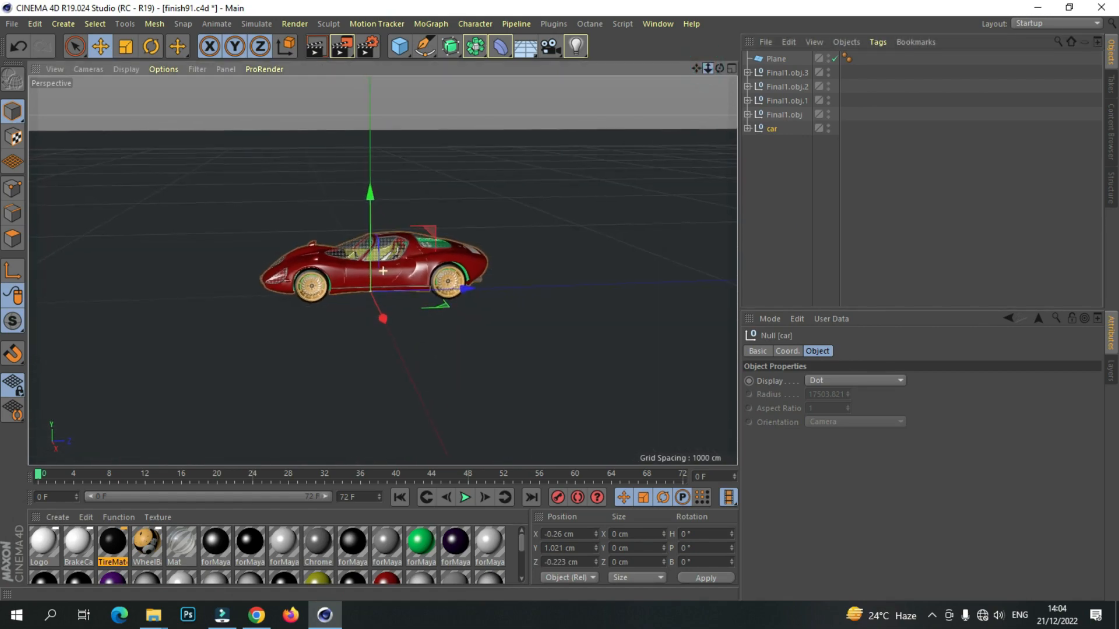
pyautogui.click(775, 58)
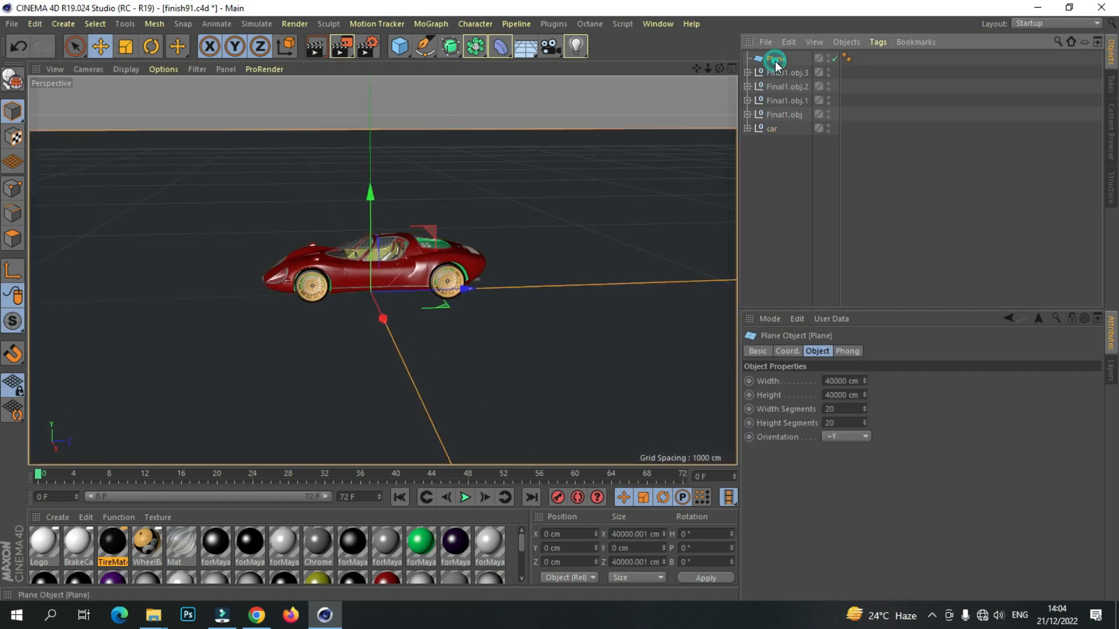
pyautogui.click(132, 51)
pyautogui.moveTo(575, 187); pyautogui.dragTo(426, 408)
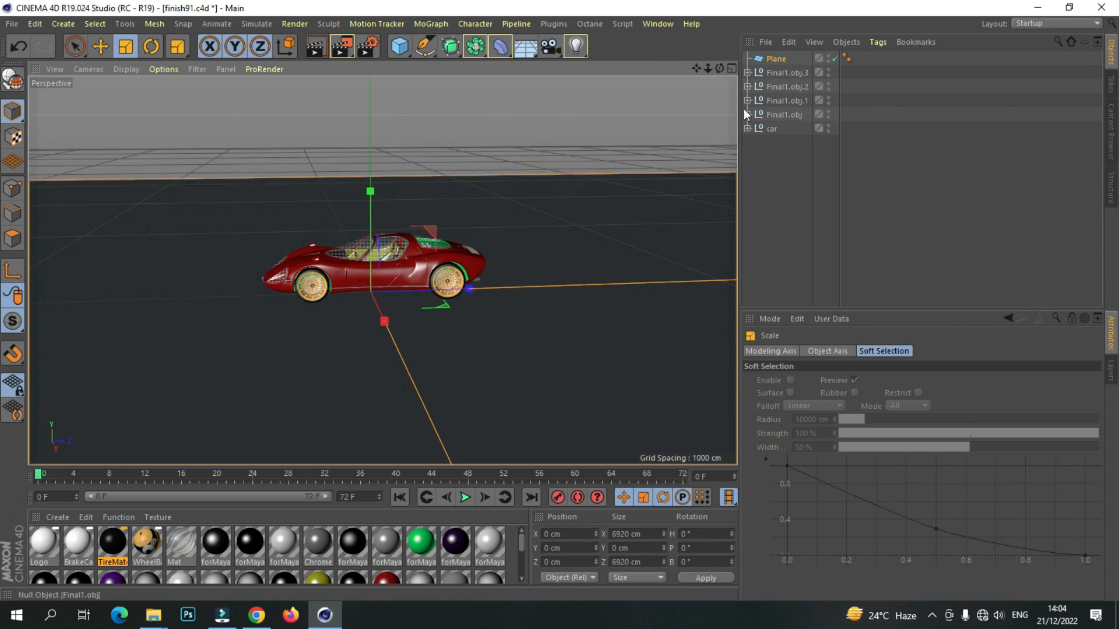
pyautogui.click(775, 58)
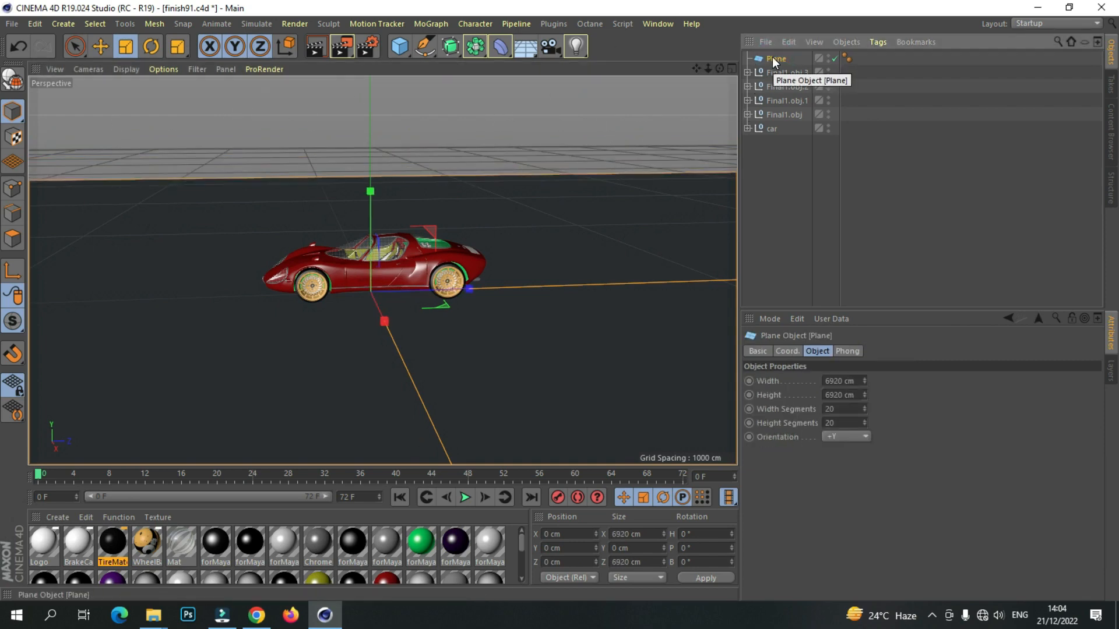
pyautogui.click(776, 62)
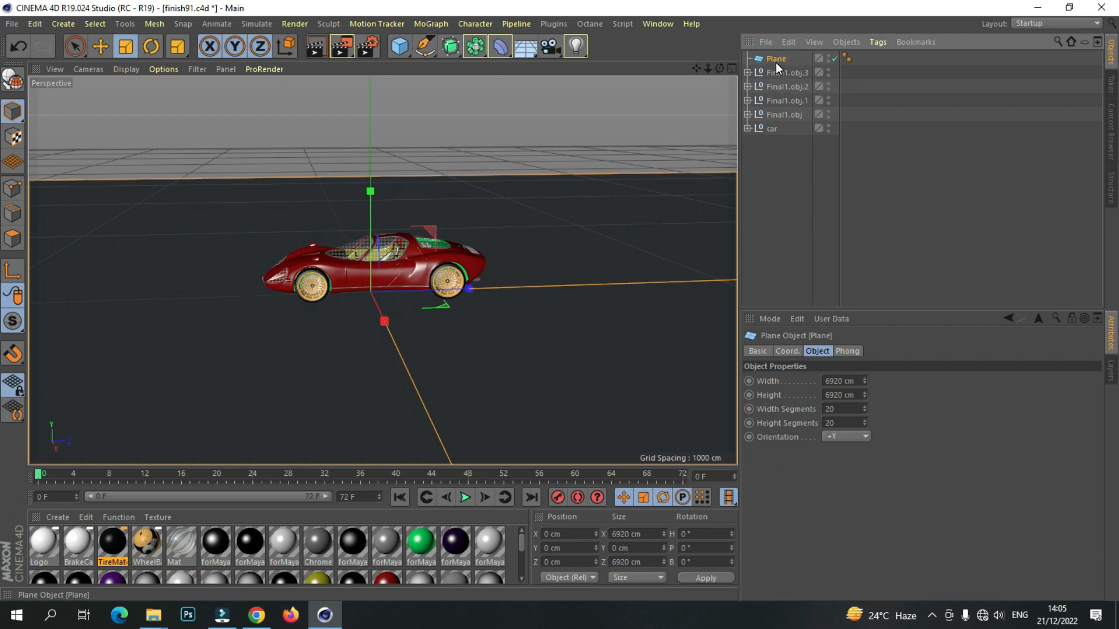
pyautogui.click(127, 57)
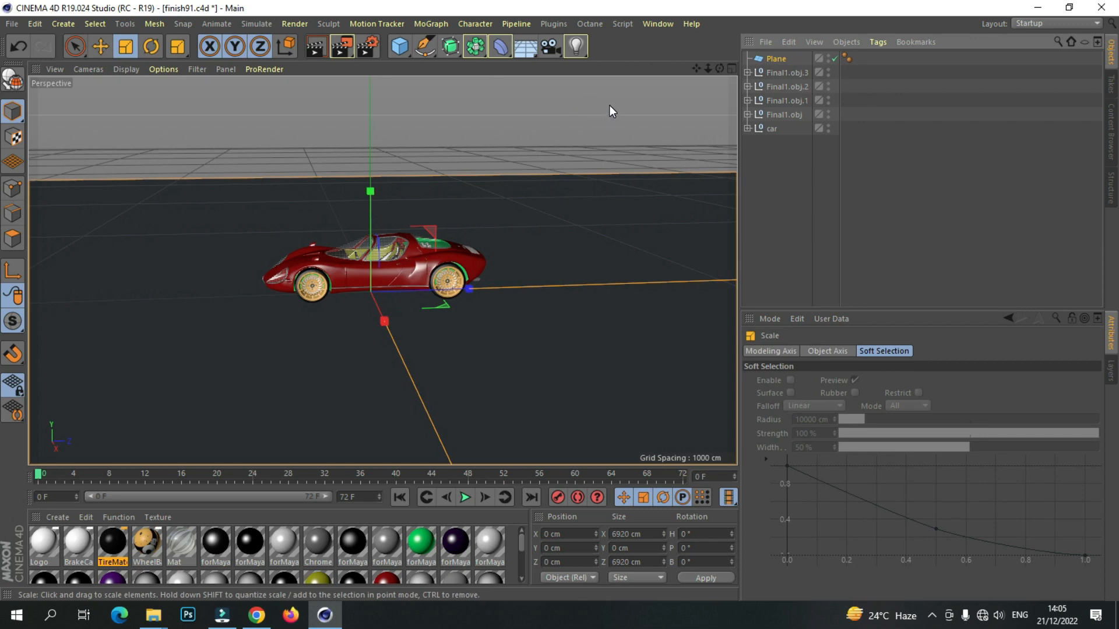
pyautogui.moveTo(610, 105); pyautogui.dragTo(425, 394)
pyautogui.scroll(3, 443, 373)
pyautogui.moveTo(719, 69); pyautogui.dragTo(649, 70)
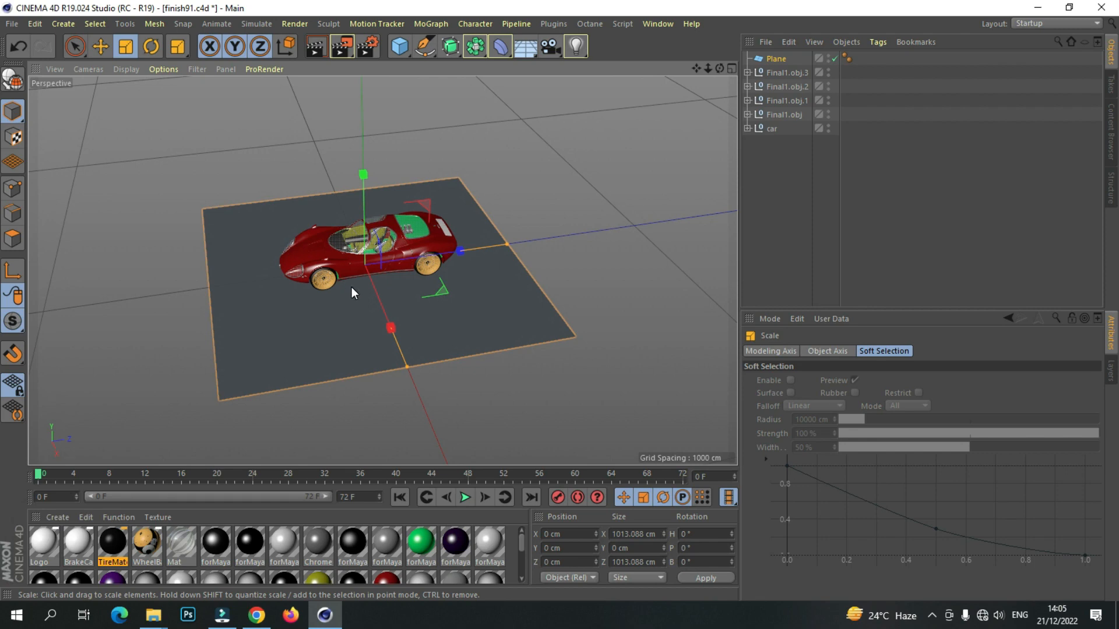
# Convert the plane to an editable polygon object and narrow it to about 466 cm along X.
pyautogui.click(21, 83)
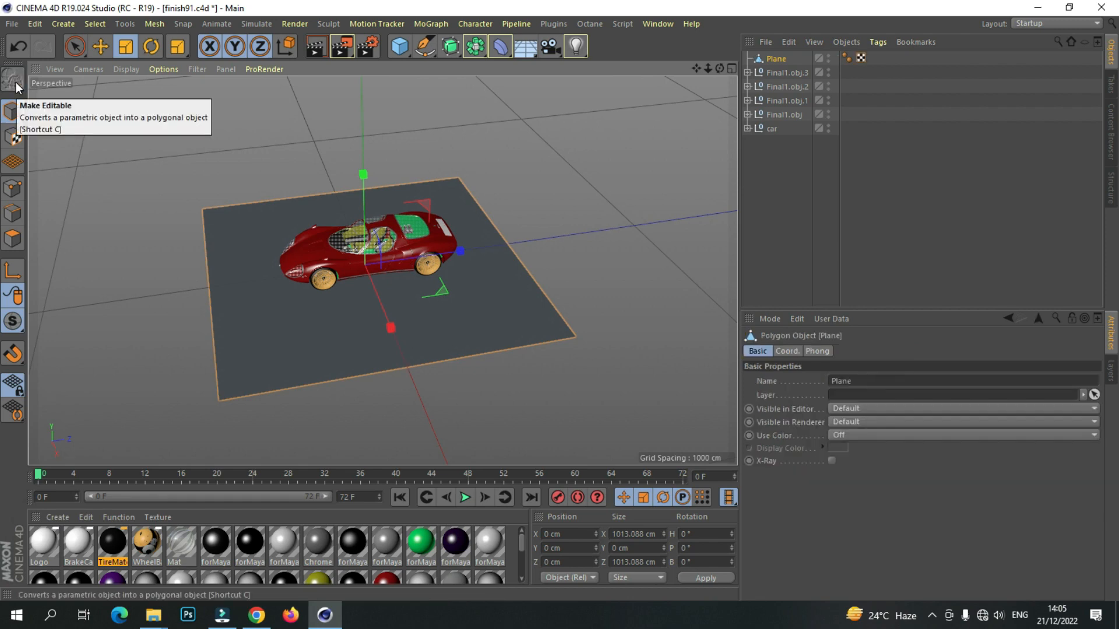
pyautogui.moveTo(391, 328); pyautogui.dragTo(377, 293)
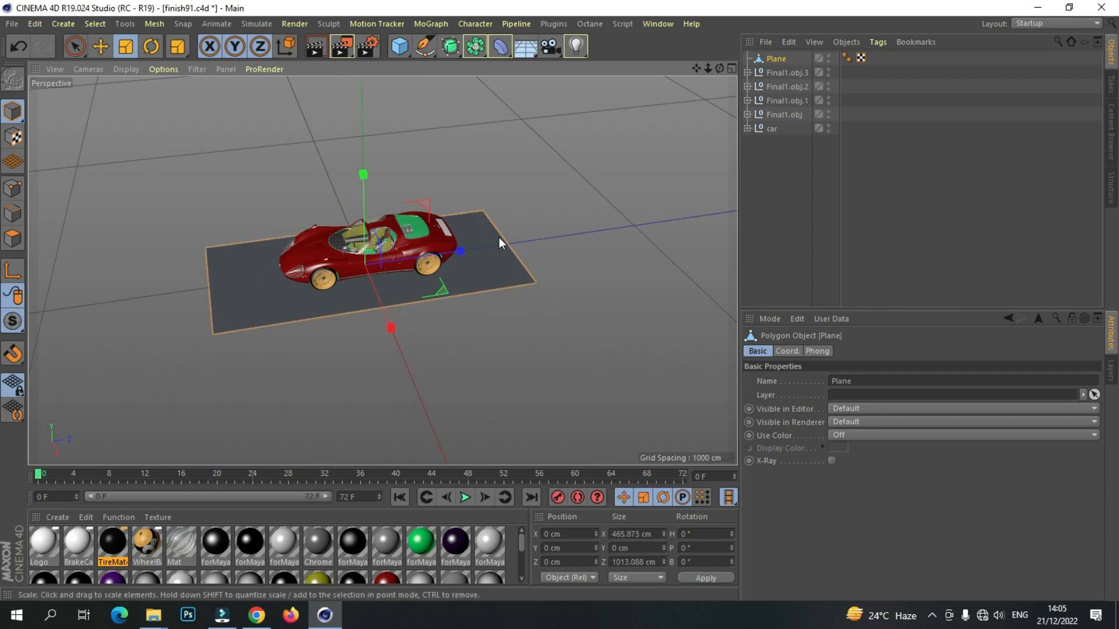
# Switch to Chrome and bring the downloaded 360_F_137541802 road image into Cinema 4D as a new material.
pyautogui.click(260, 616)
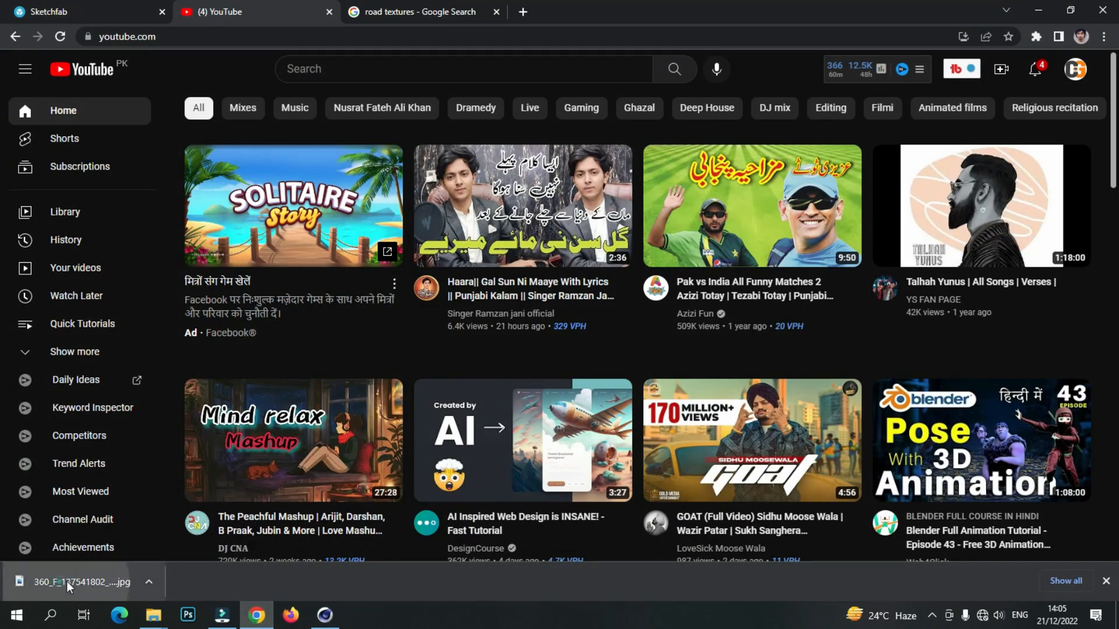
pyautogui.moveTo(77, 582); pyautogui.dragTo(508, 541)
pyautogui.click(638, 360)
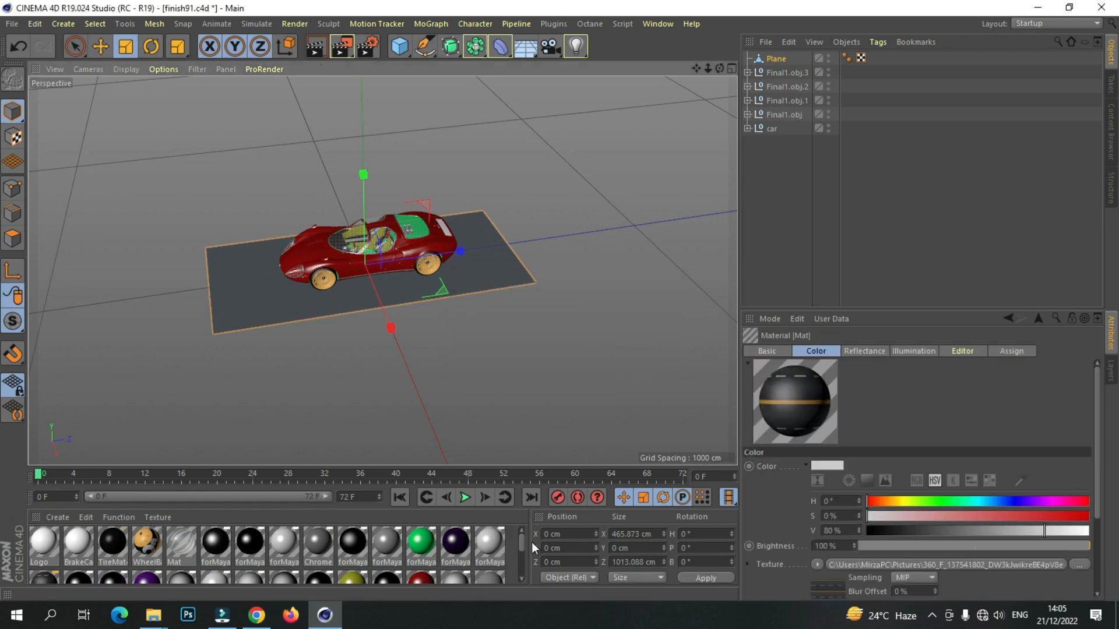
# Inspect the road material Mat that uses a Layer texture with a vertical orange stripe, and apply it to the plane.
pyautogui.moveTo(520, 542); pyautogui.dragTo(523, 582)
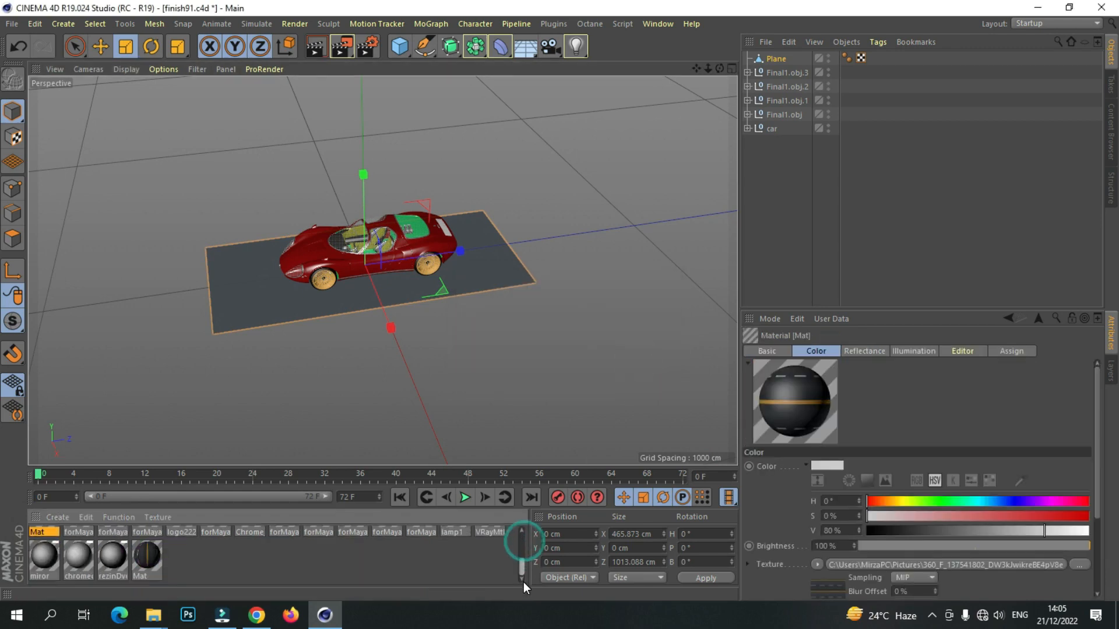
pyautogui.doubleClick(147, 556)
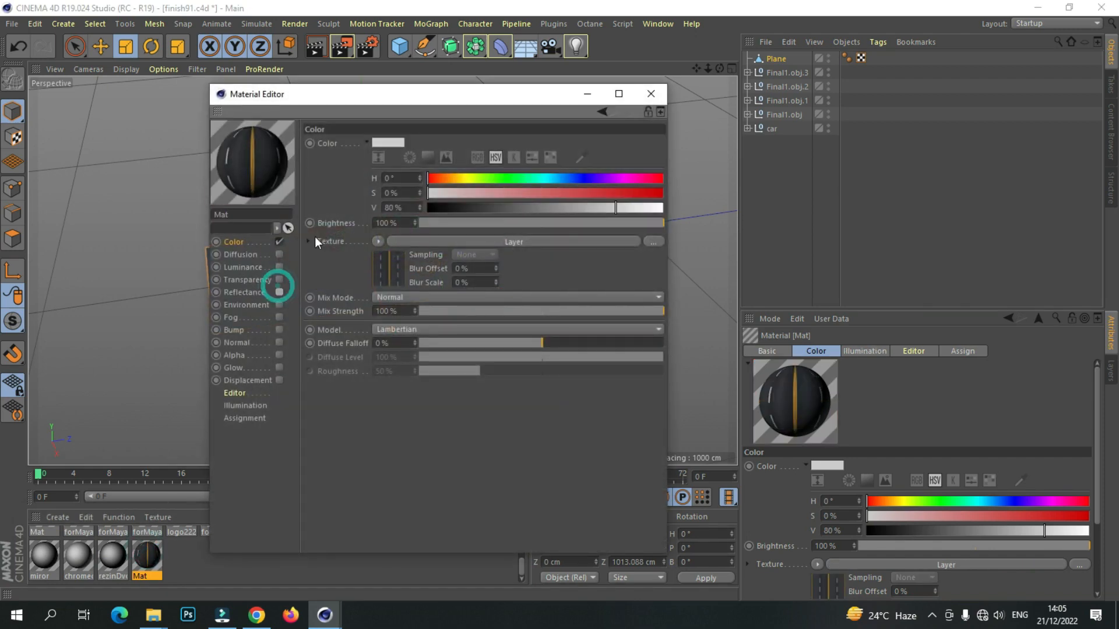
pyautogui.click(650, 93)
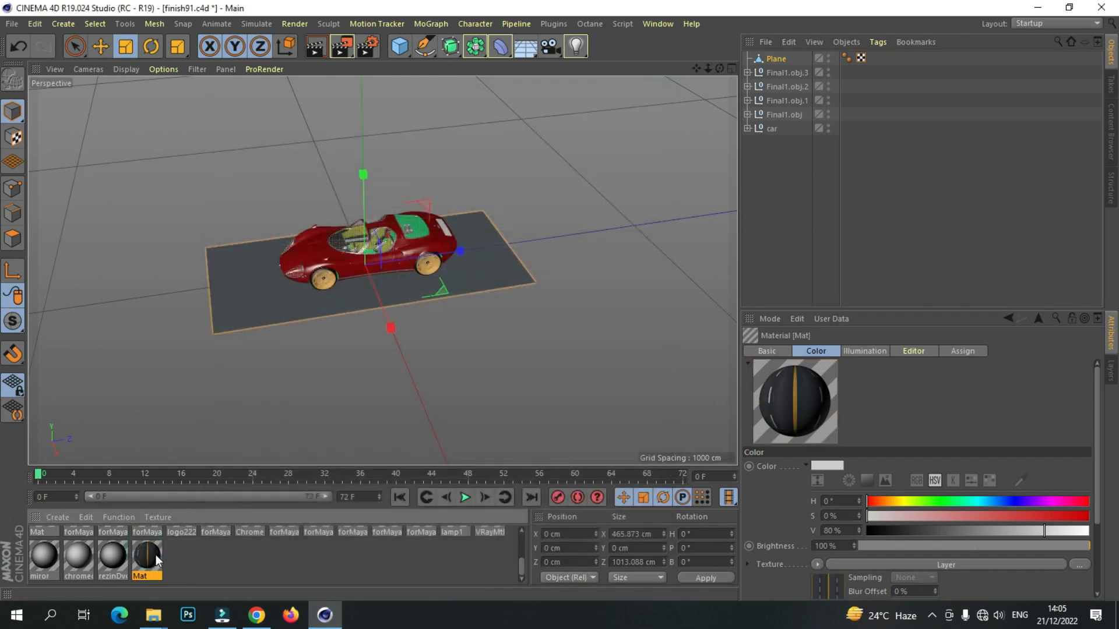
pyautogui.moveTo(152, 558); pyautogui.dragTo(236, 301)
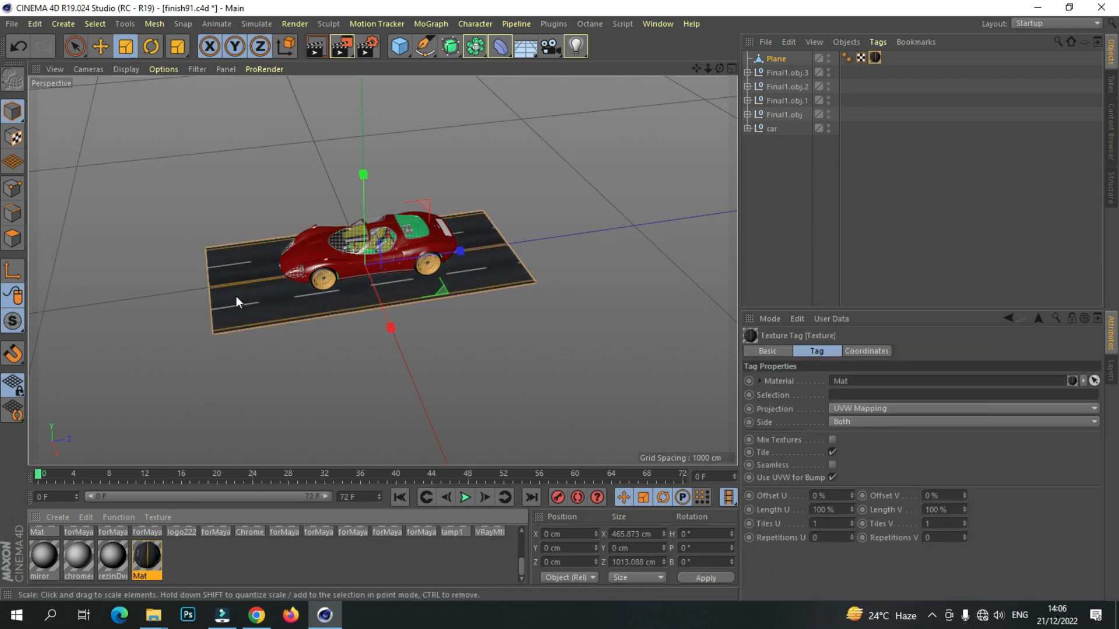
# Raise the road plane to about 3.4 cm on Y so it meets the car's wheels.
pyautogui.scroll(2, 275, 330)
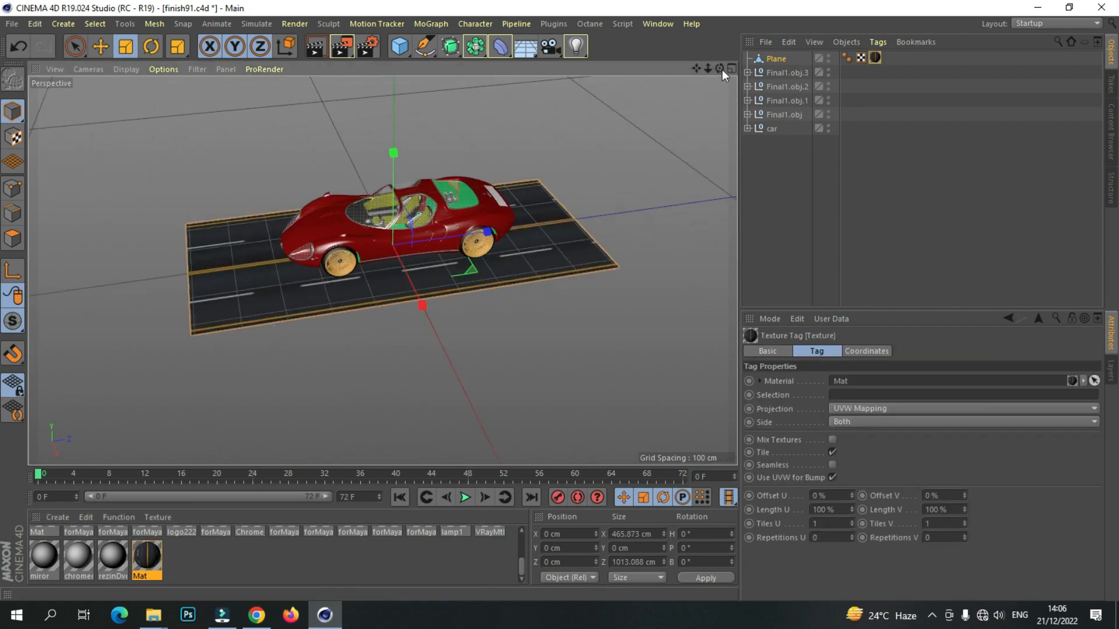
pyautogui.moveTo(719, 69); pyautogui.dragTo(349, 70)
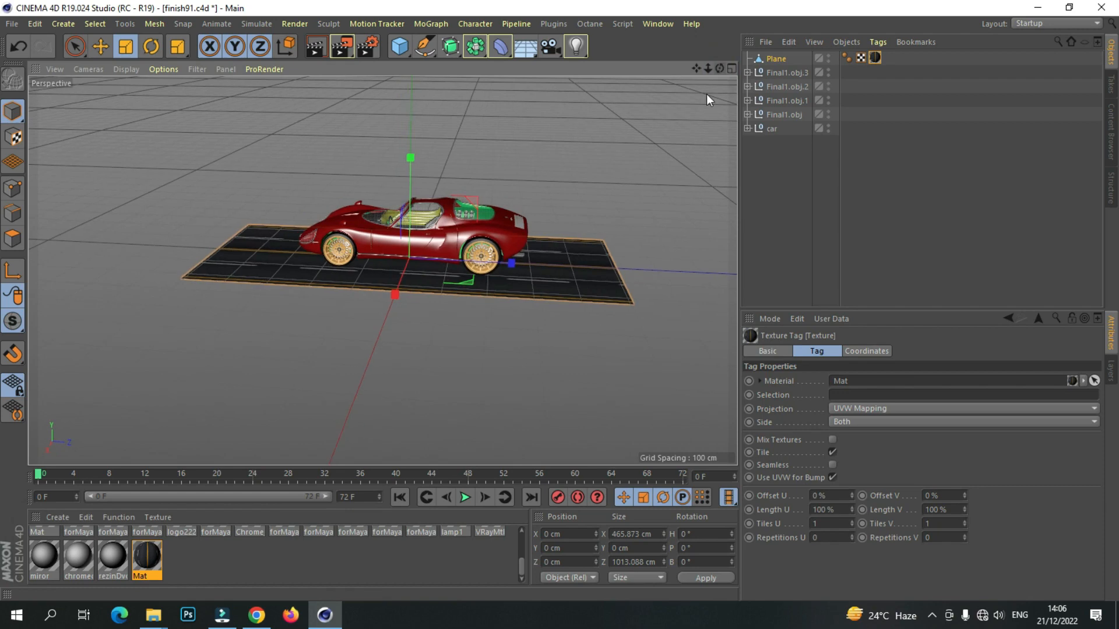
pyautogui.click(100, 46)
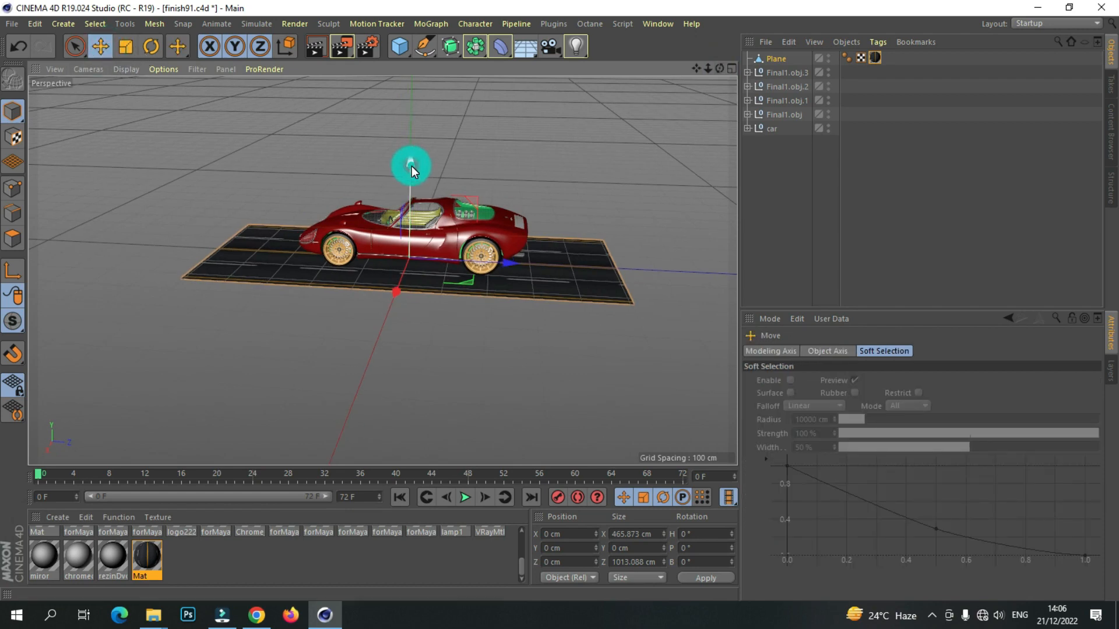
pyautogui.moveTo(411, 166); pyautogui.dragTo(412, 164)
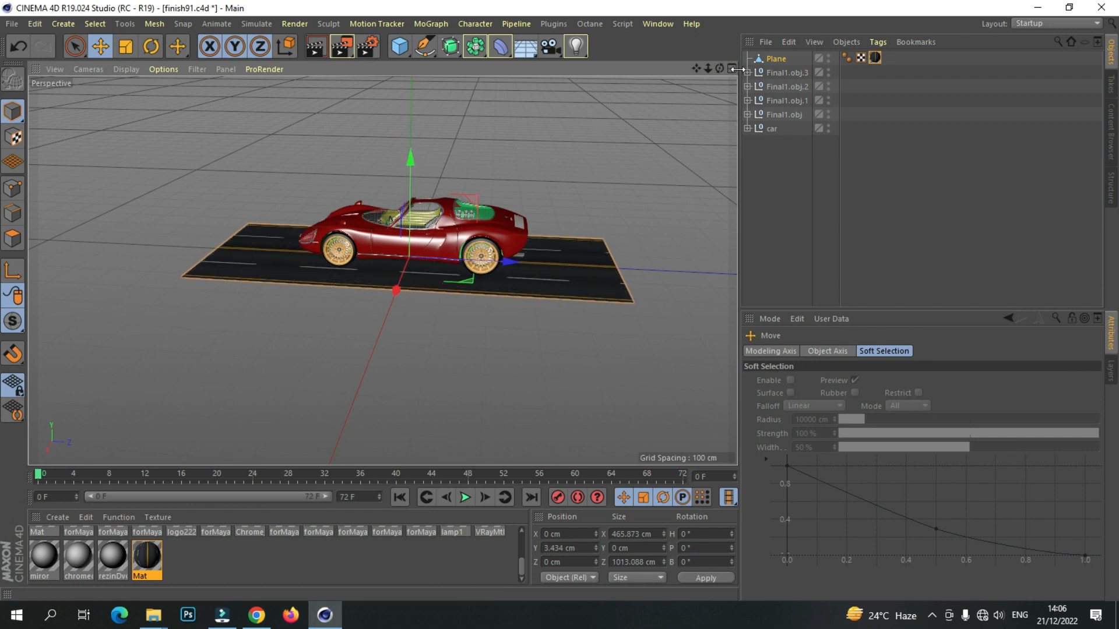
# Duplicate the road plane along Z to about -994 cm, extending the road in front of the car.
pyautogui.moveTo(722, 66); pyautogui.dragTo(707, 68)
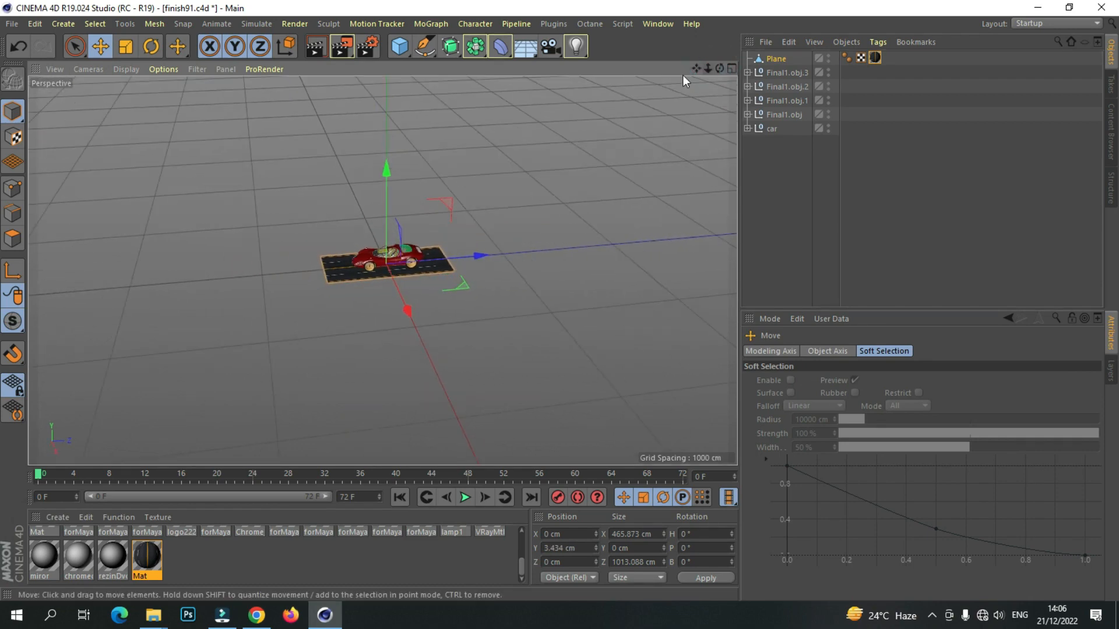
pyautogui.scroll(4, 361, 296)
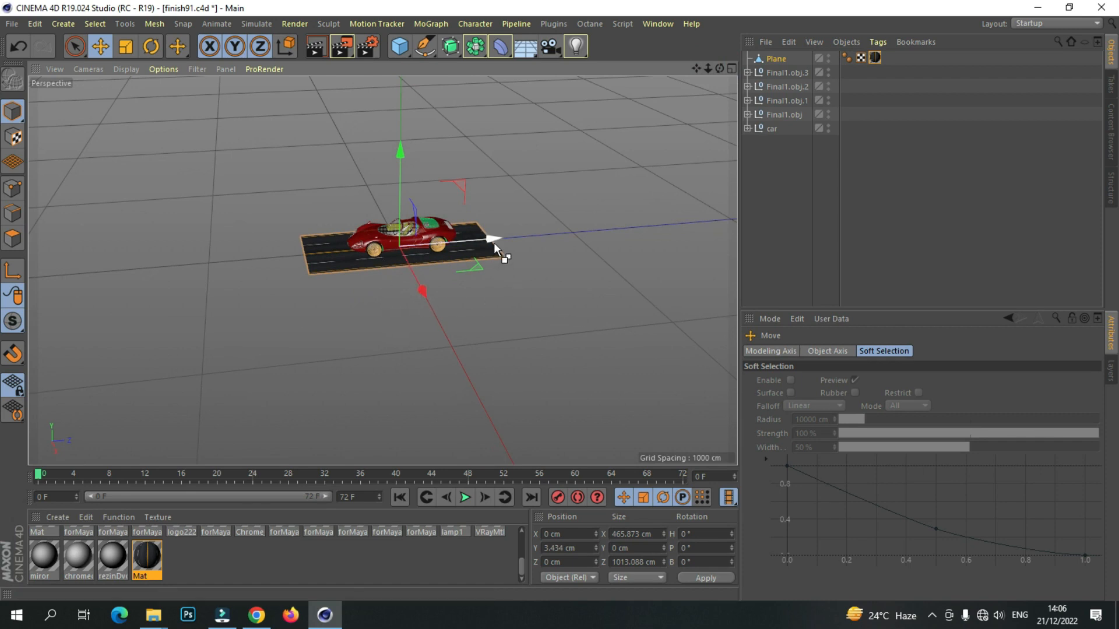
pyautogui.moveTo(494, 242); pyautogui.dragTo(310, 278)
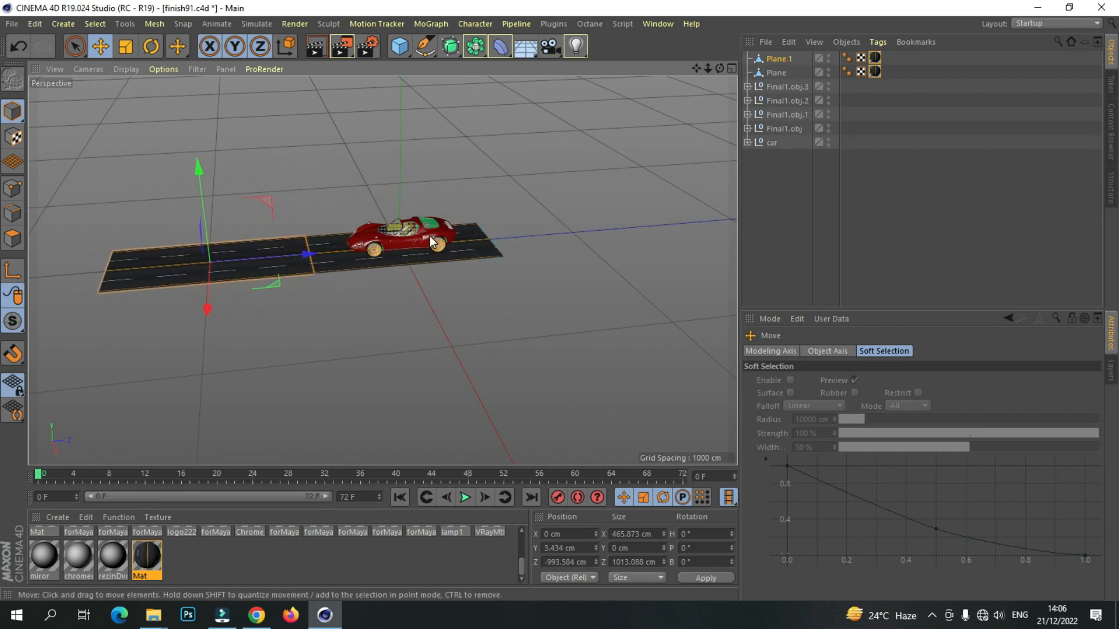
# Duplicate the front road segment along Z to about -1995 cm as a third segment.
pyautogui.moveTo(718, 68); pyautogui.dragTo(706, 74)
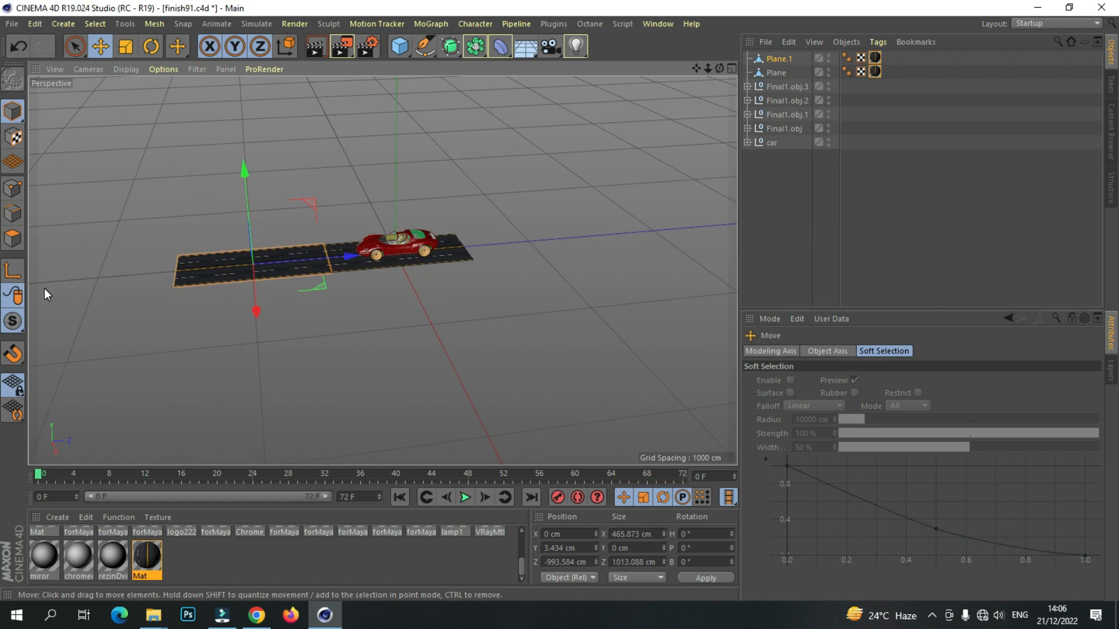
pyautogui.moveTo(696, 69); pyautogui.dragTo(719, 69)
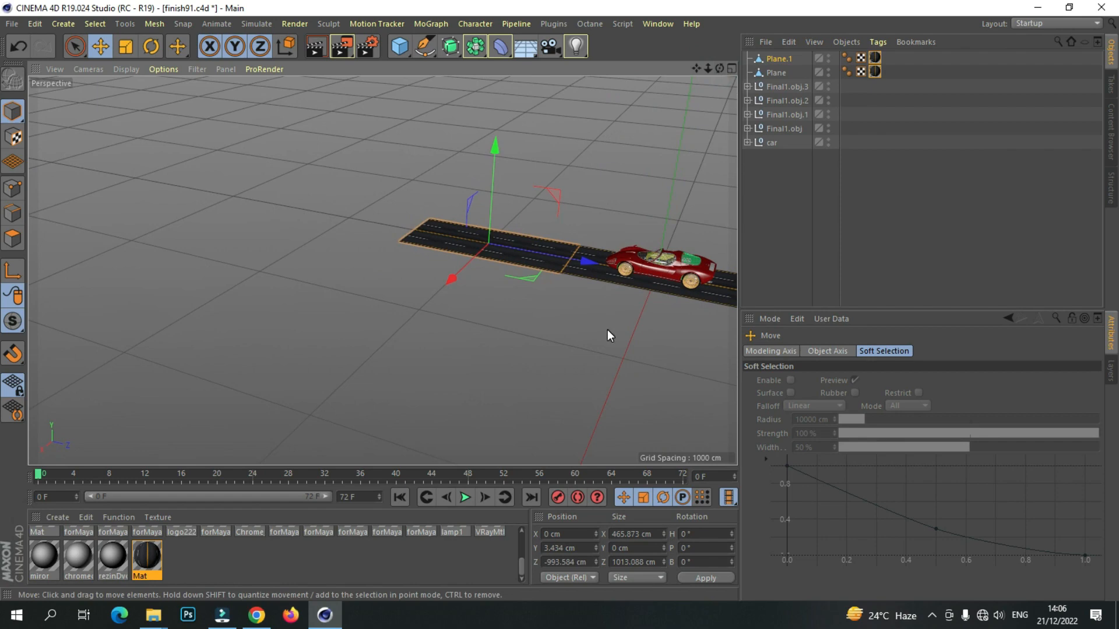
pyautogui.moveTo(588, 263); pyautogui.dragTo(440, 236)
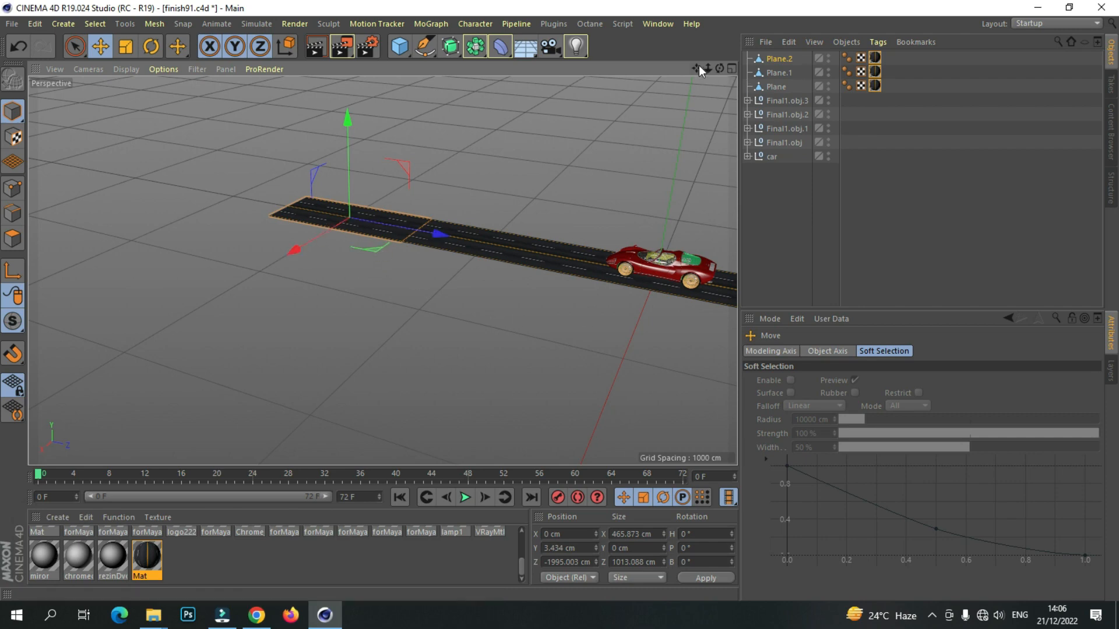
# Duplicate the third road segment along Z to about -2985 cm, adding a fourth segment.
pyautogui.moveTo(697, 67); pyautogui.dragTo(669, 71)
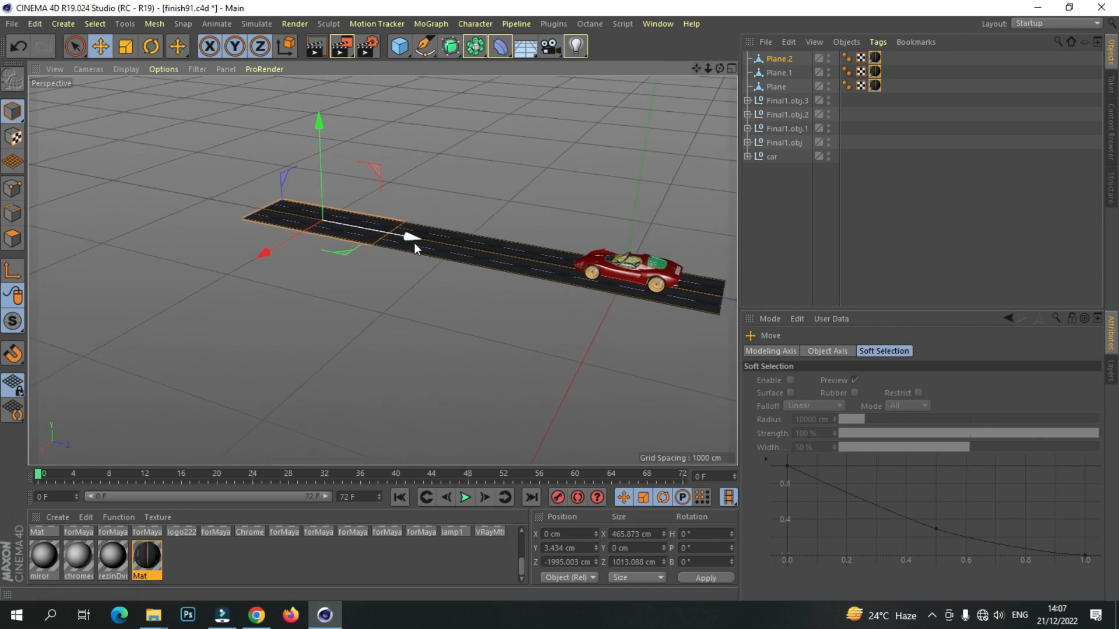
pyautogui.moveTo(410, 236); pyautogui.dragTo(294, 214)
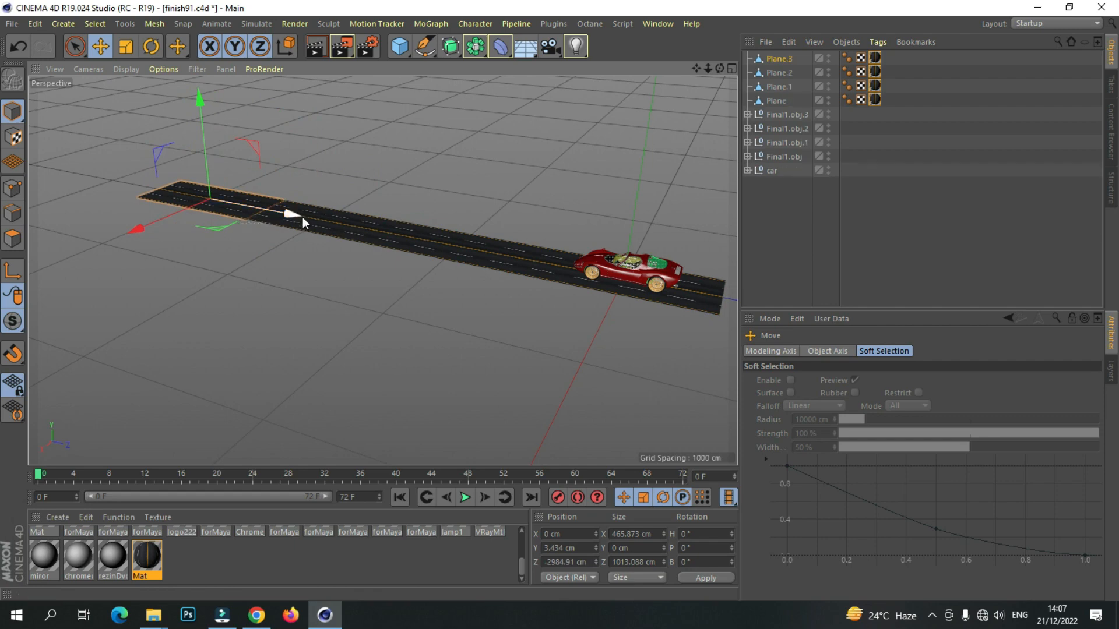
pyautogui.moveTo(695, 67); pyautogui.dragTo(760, 87)
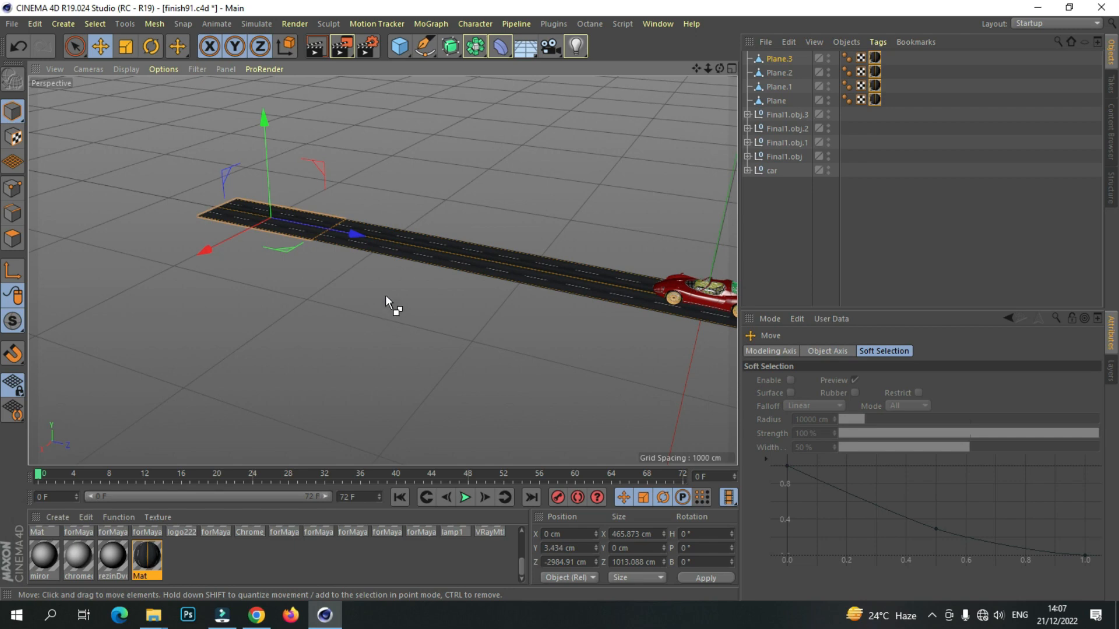
# Add two more road segments ahead of the car by duplicating the last plane along Z, ending at about -4884 cm.
pyautogui.moveTo(357, 239); pyautogui.dragTo(156, 197)
pyautogui.moveTo(708, 68); pyautogui.dragTo(729, 53)
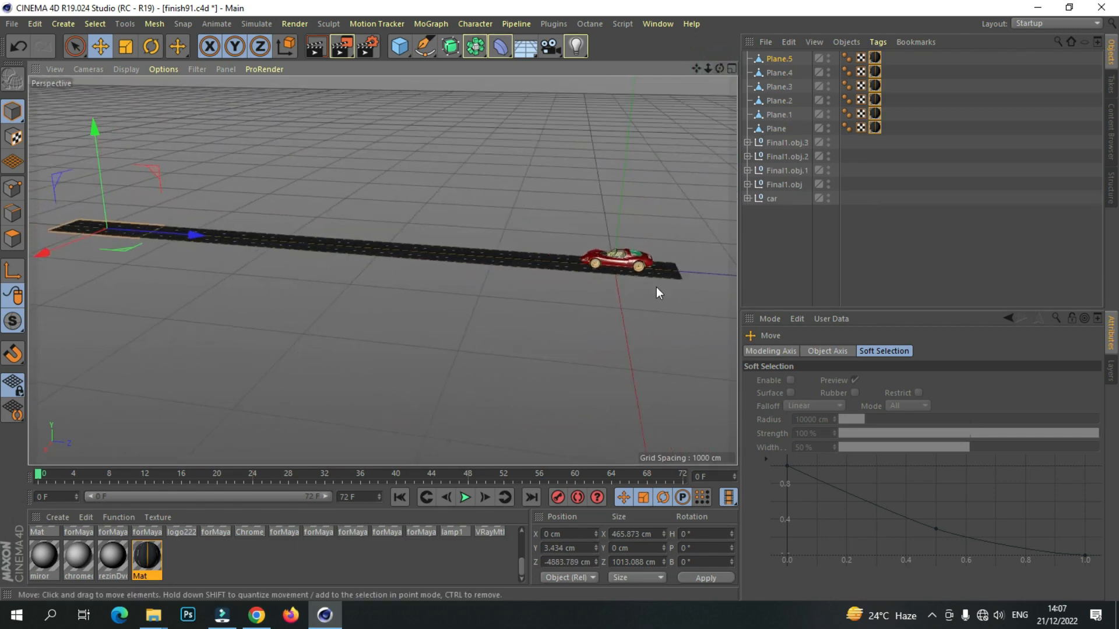
pyautogui.scroll(8, 647, 279)
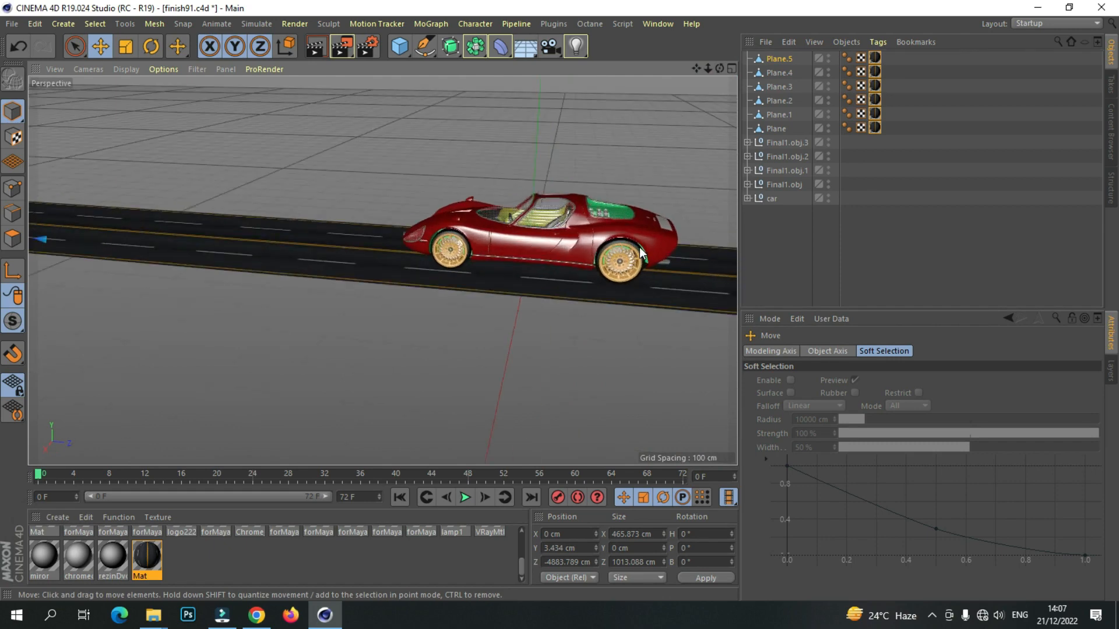
# Set the animation's end frame to 300.
pyautogui.click(369, 497)
pyautogui.press('BackSpace')
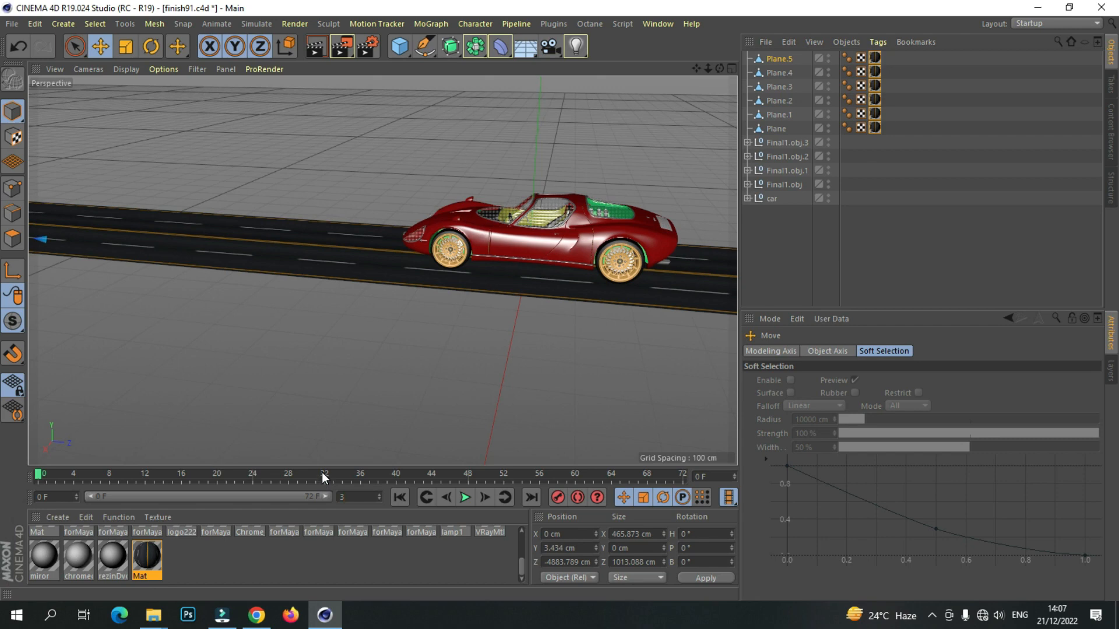
pyautogui.write('00')
# Select the whole rear wheel on the visible side of the car through its null, Final1.obj.
pyautogui.moveTo(696, 69); pyautogui.dragTo(699, 70)
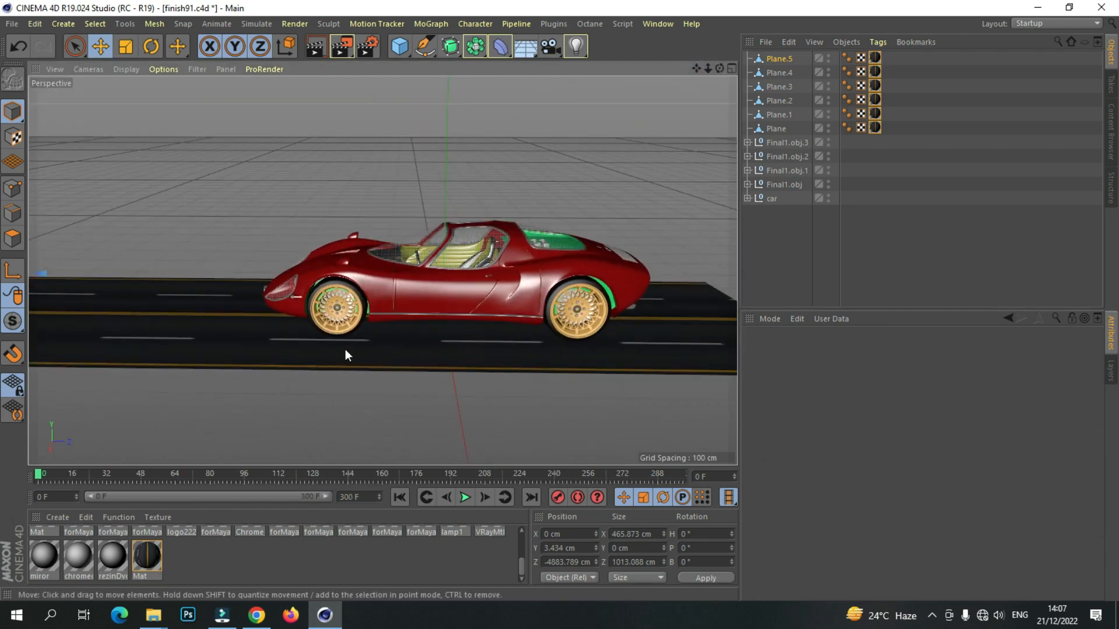
pyautogui.scroll(3, 432, 317)
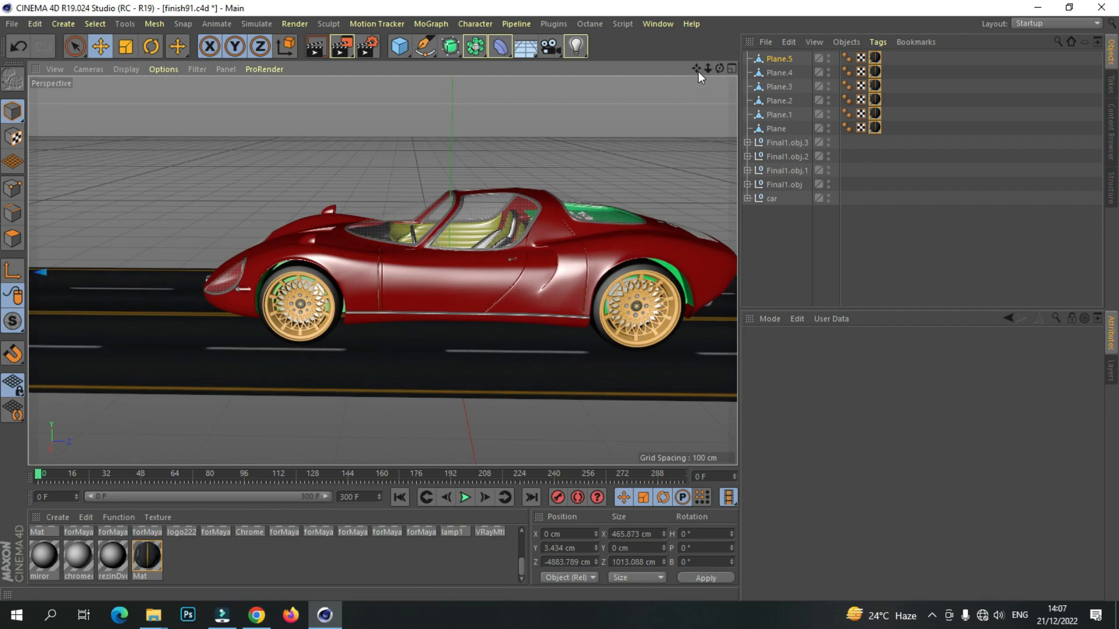
pyautogui.moveTo(697, 69); pyautogui.dragTo(701, 67)
pyautogui.click(504, 292)
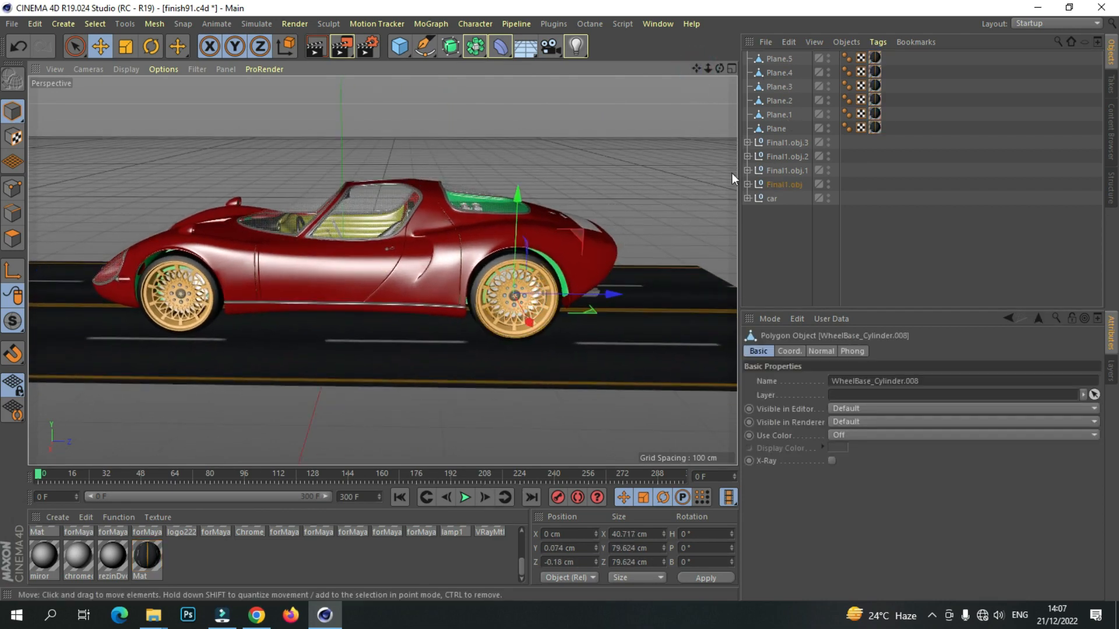
pyautogui.click(784, 184)
pyautogui.scroll(3, 525, 331)
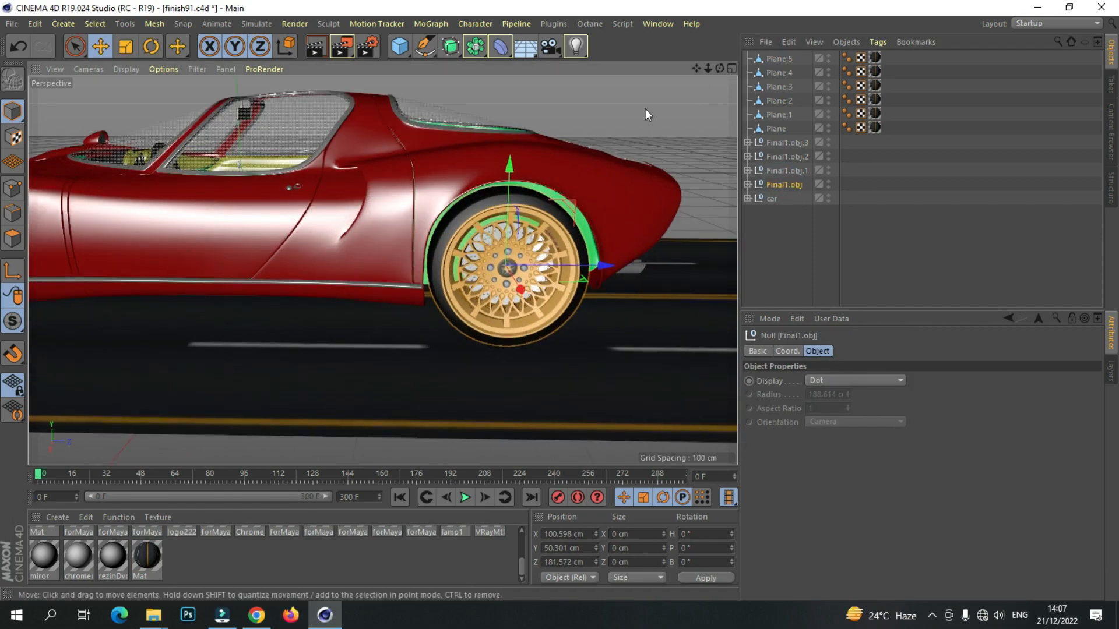
# Try rotating the whole rear wheel null about its pitch axis, reaching about 69.6°.
pyautogui.moveTo(720, 69)
pyautogui.mouseDown()
pyautogui.moveTo(653, 198)
pyautogui.moveTo(705, 61)
pyautogui.moveTo(720, 68)
pyautogui.moveTo(626, 84)
pyautogui.moveTo(699, 68)
pyautogui.mouseUp()
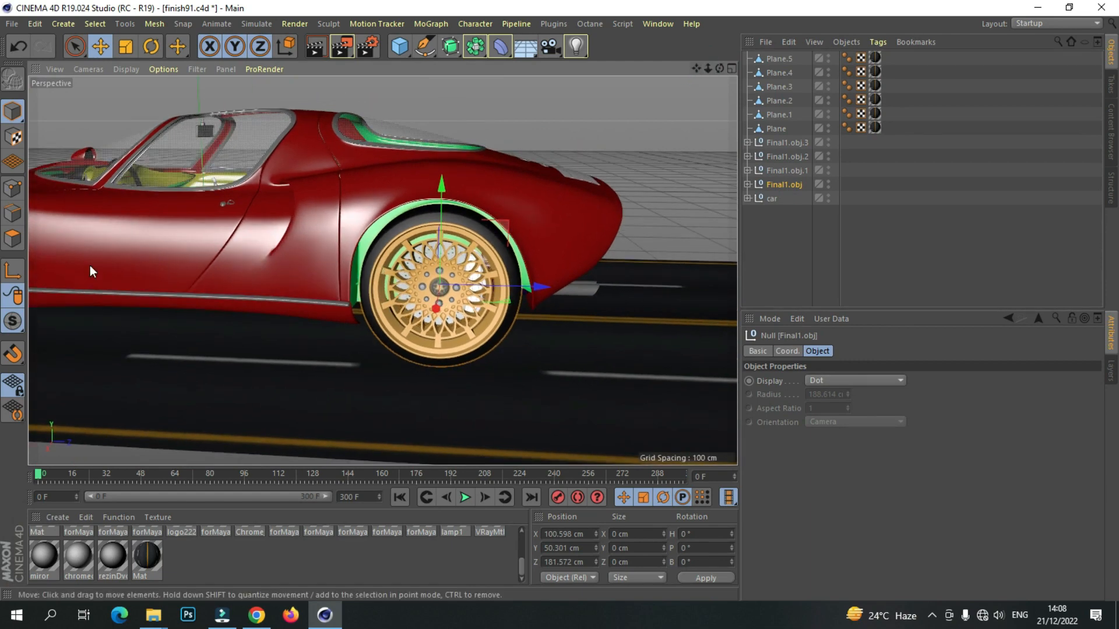
pyautogui.click(149, 51)
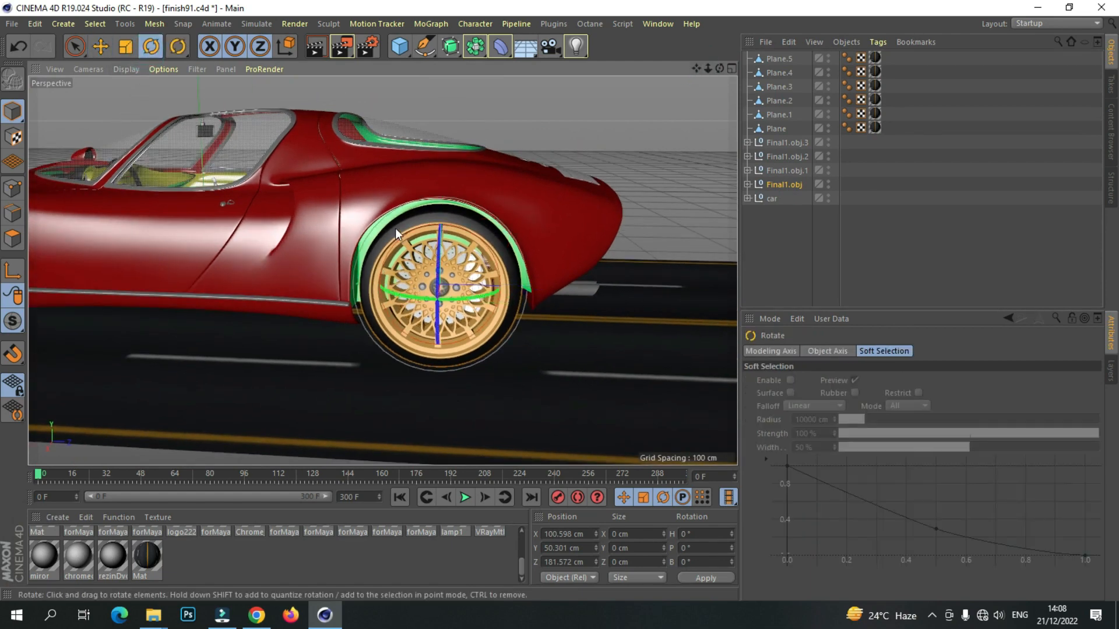
pyautogui.moveTo(398, 242); pyautogui.dragTo(379, 254)
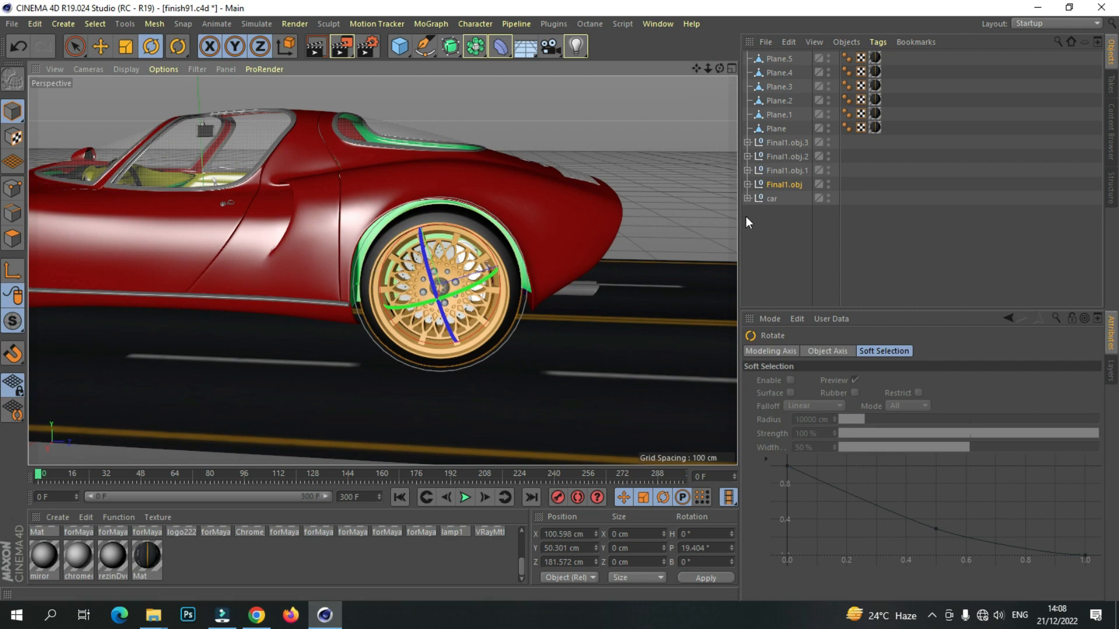
pyautogui.click(781, 184)
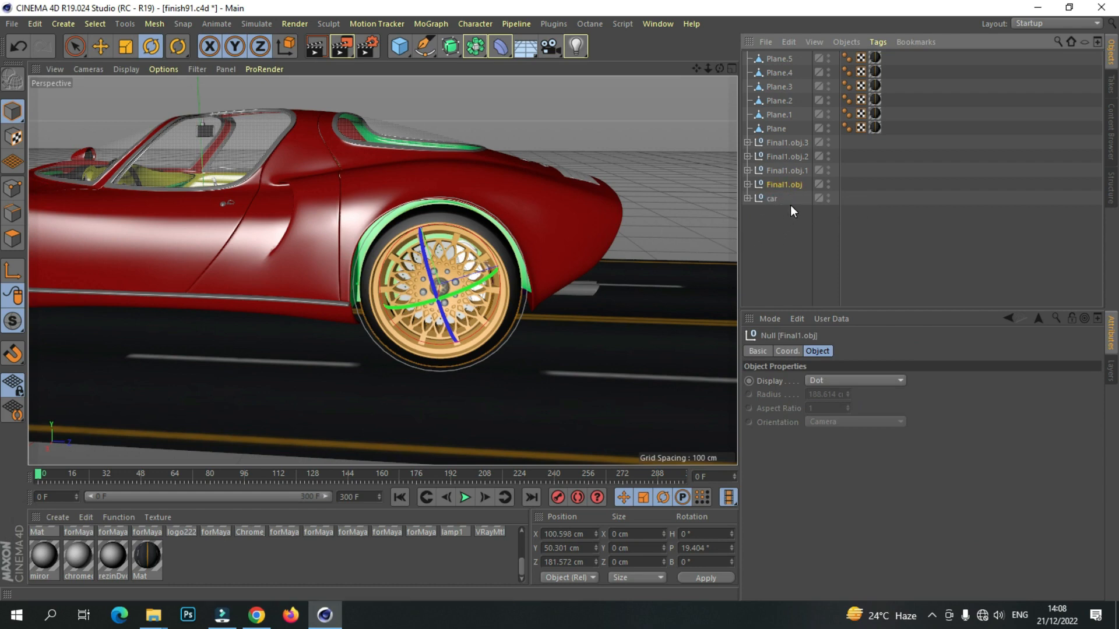
pyautogui.click(465, 218)
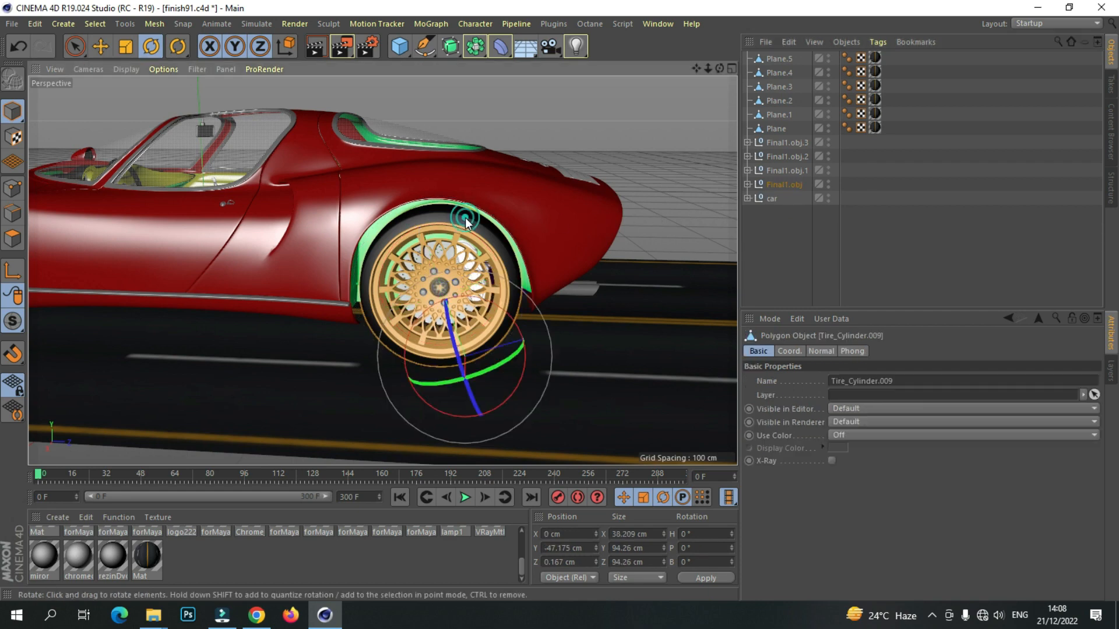
pyautogui.click(779, 186)
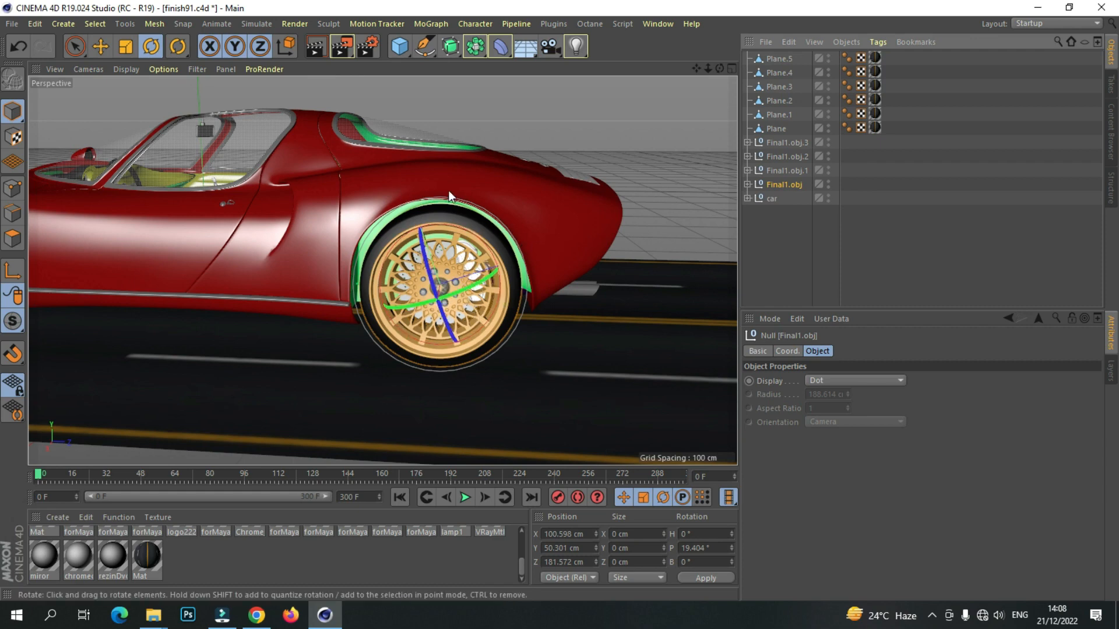
pyautogui.click(153, 49)
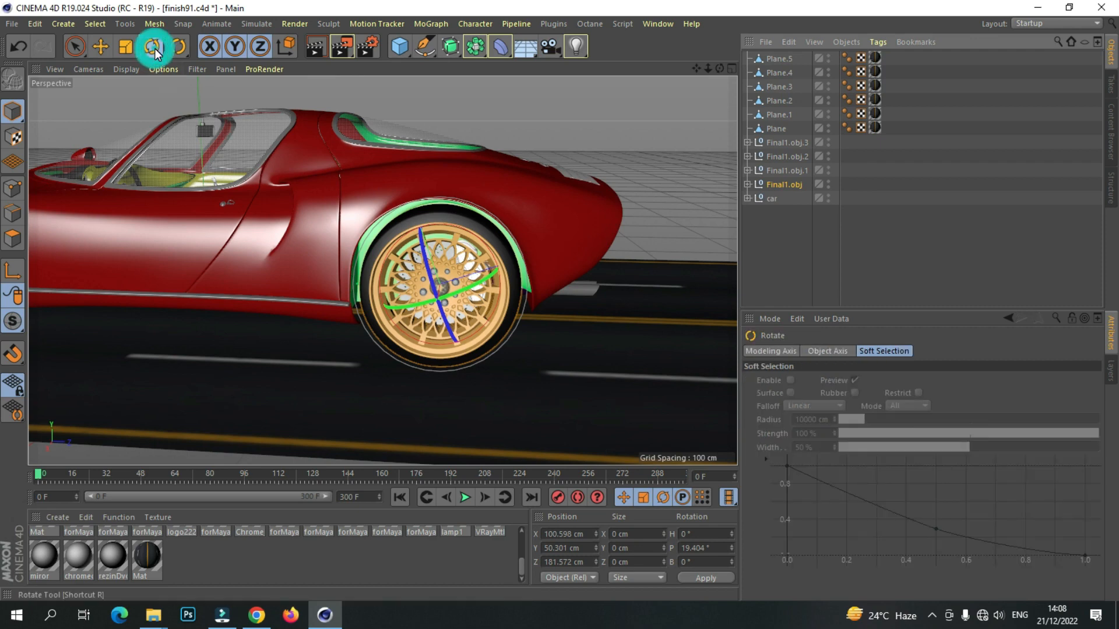
pyautogui.moveTo(459, 232); pyautogui.dragTo(457, 232)
pyautogui.moveTo(720, 69); pyautogui.dragTo(652, 99)
pyautogui.moveTo(467, 229); pyautogui.dragTo(419, 228)
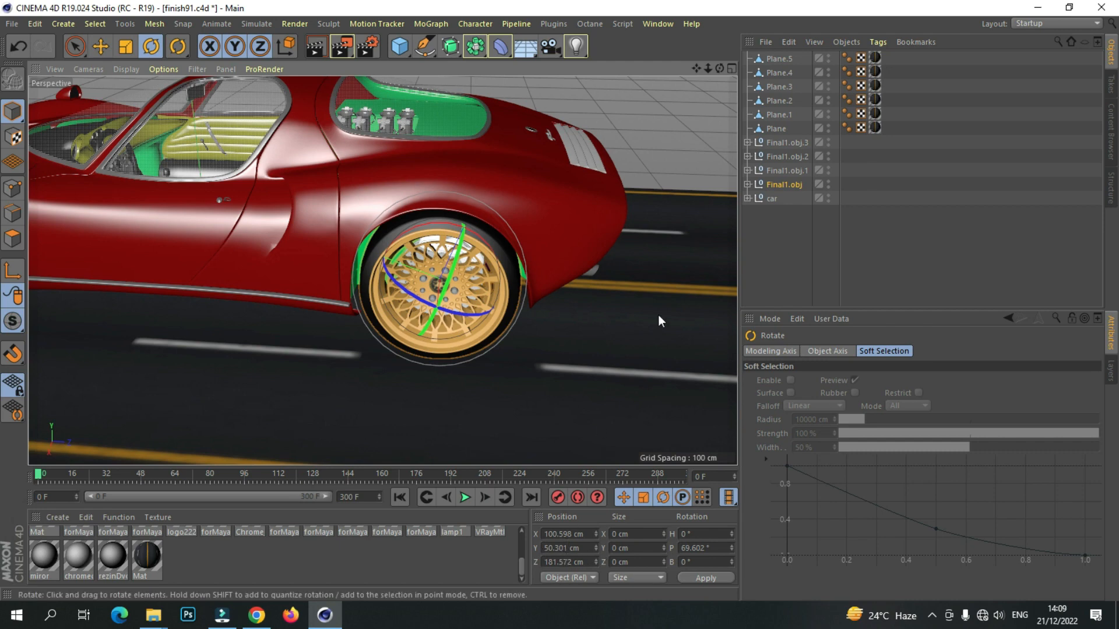
# Set the rear wheel null's pitch rotation to 0° and record a keyframe at frame 0.
pyautogui.moveTo(719, 69); pyautogui.dragTo(688, 71)
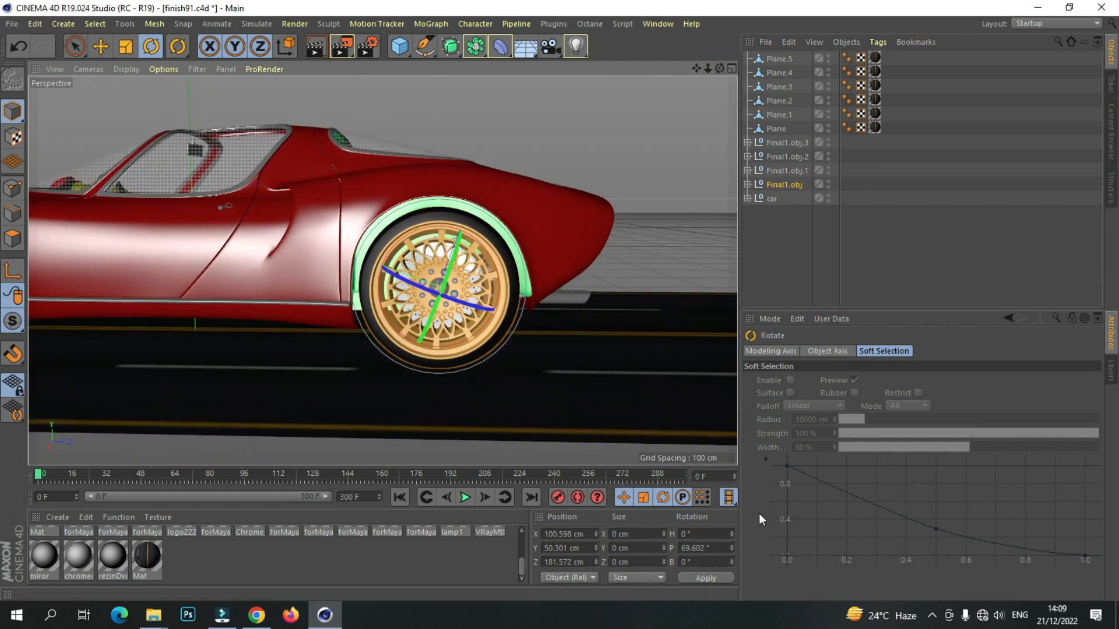
pyautogui.click(714, 547)
pyautogui.press('BackSpace')
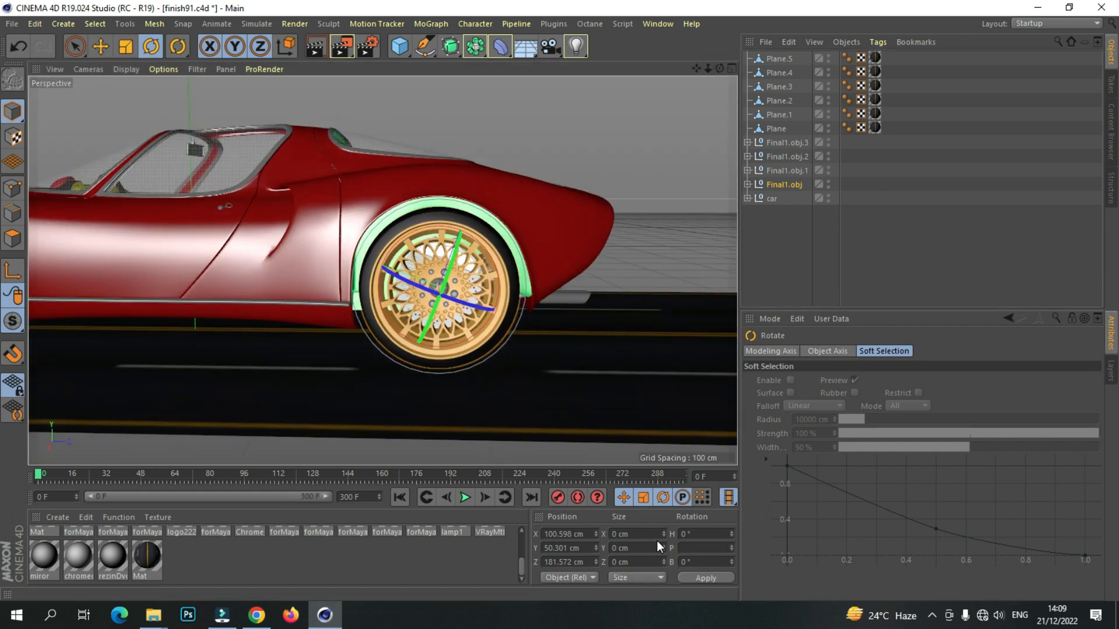
pyautogui.click(705, 578)
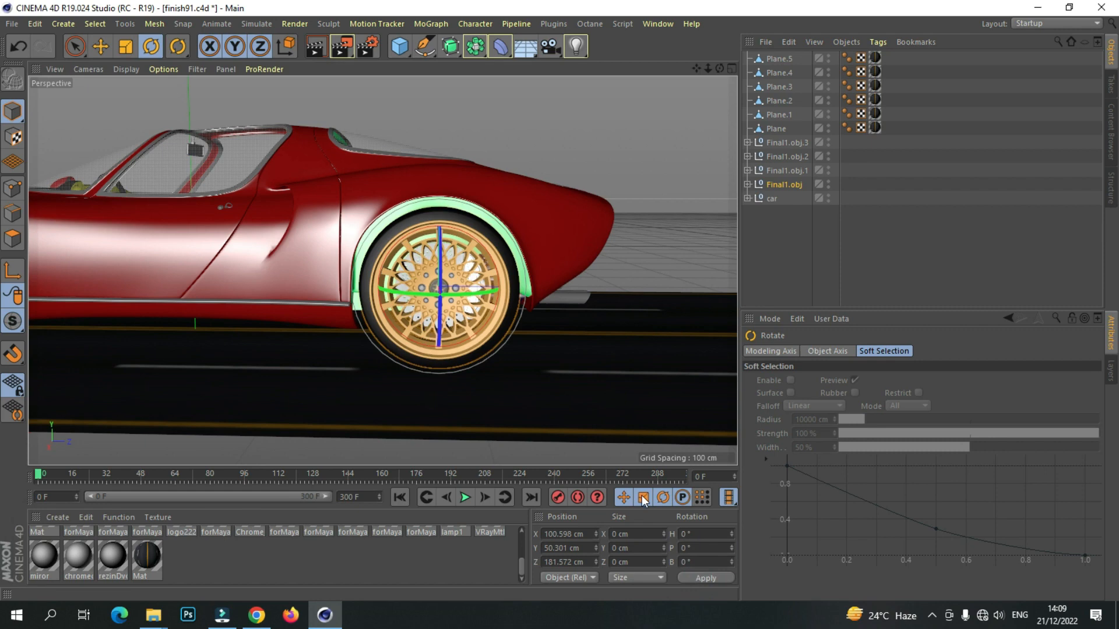
pyautogui.click(557, 498)
# Set the rear wheel's pitch rotation to 1000° at frame 300, record a keyframe, and scrub back to frame 0.
pyautogui.moveTo(40, 474); pyautogui.dragTo(646, 457)
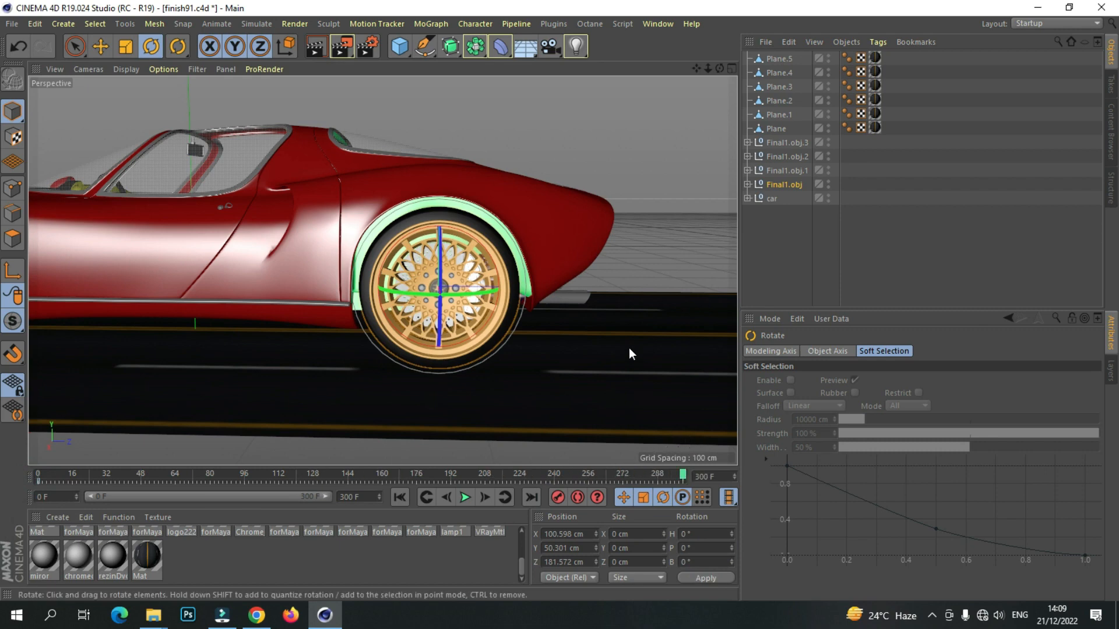
pyautogui.doubleClick(694, 549)
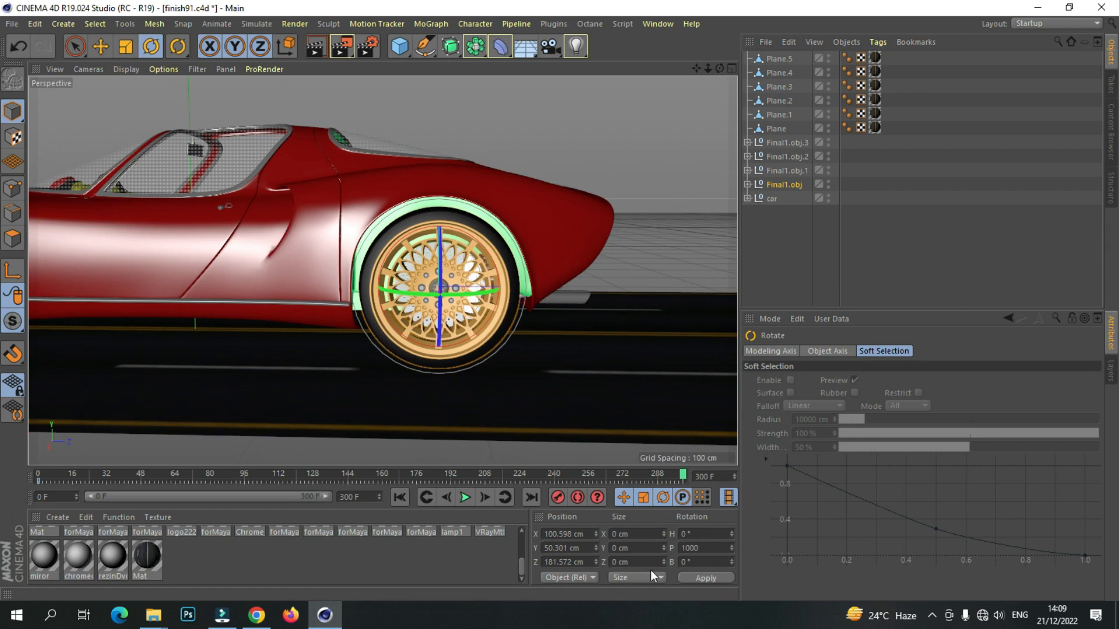
pyautogui.click(694, 578)
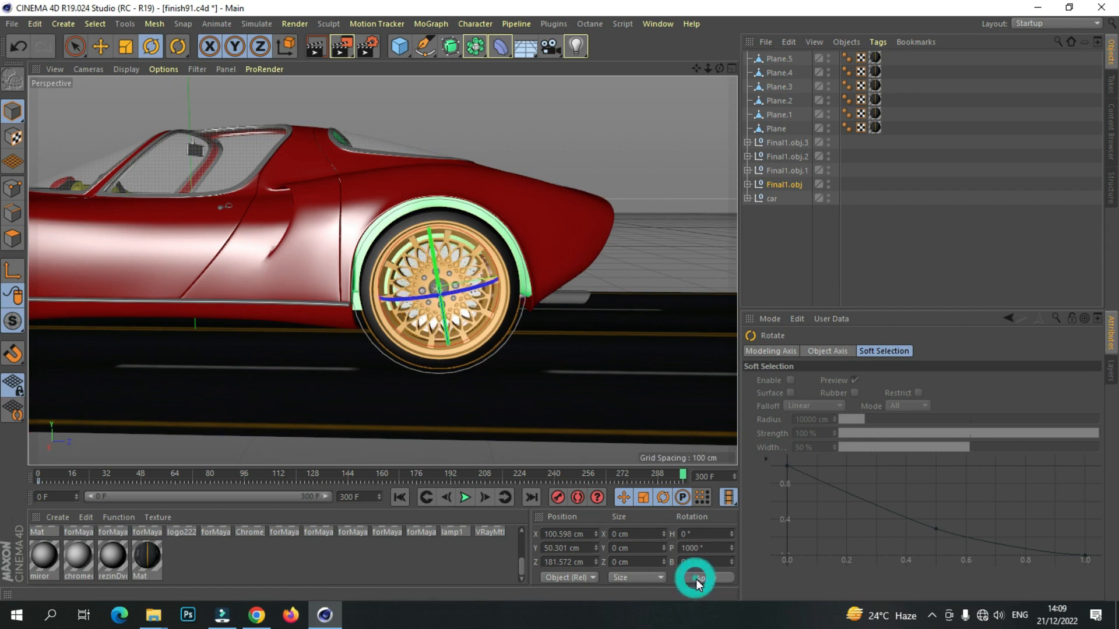
pyautogui.click(558, 496)
pyautogui.moveTo(683, 479); pyautogui.dragTo(93, 503)
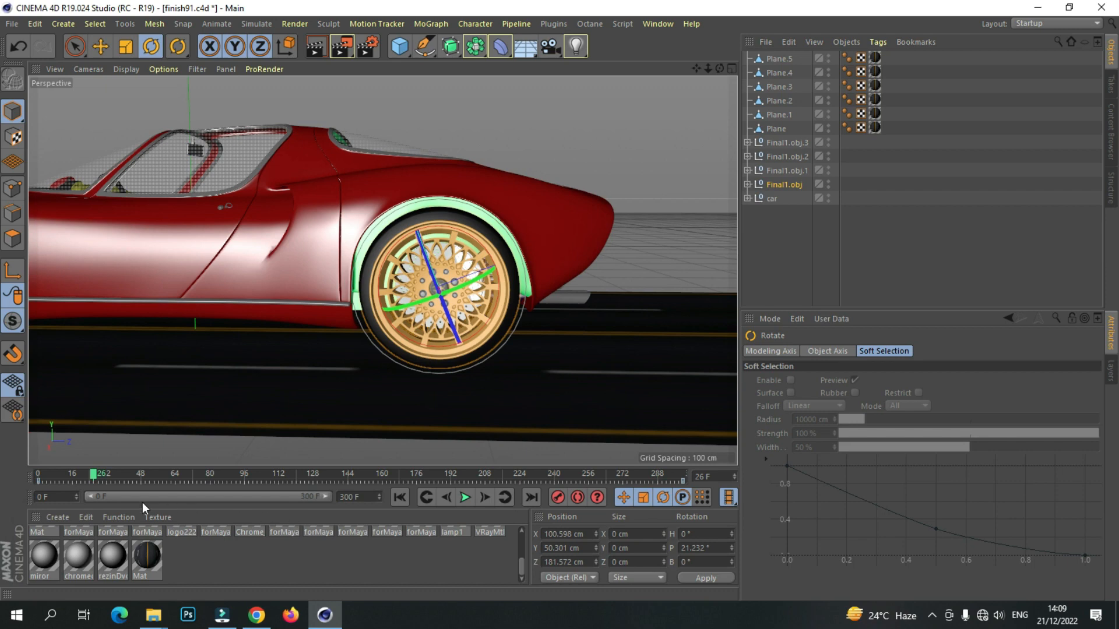
pyautogui.moveTo(99, 477); pyautogui.dragTo(37, 476)
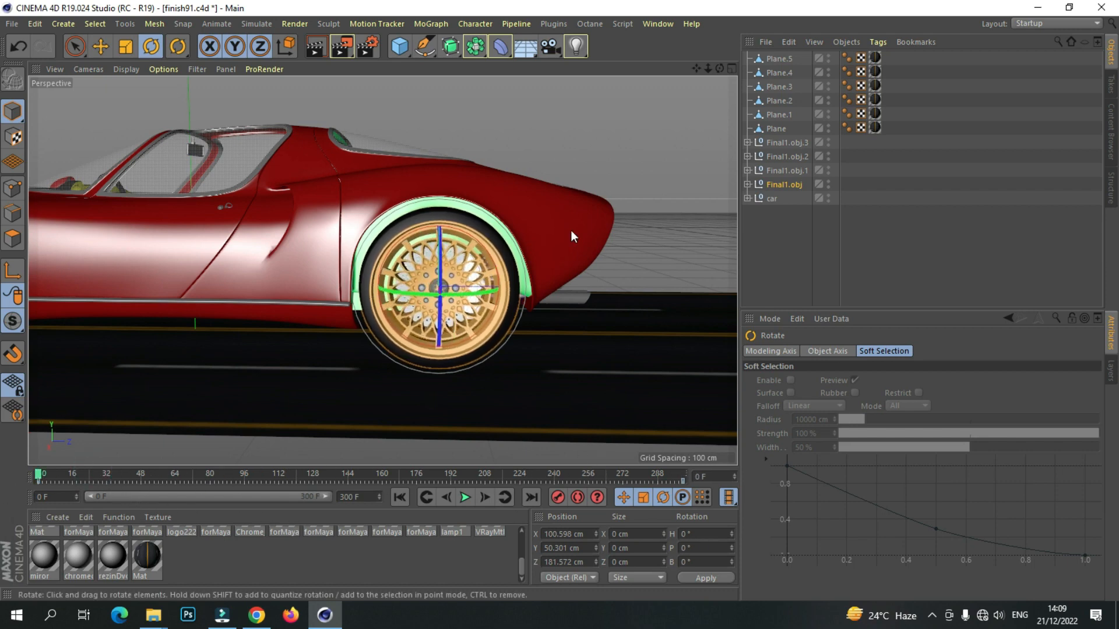
# Select the whole front wheel on the same side of the car through its null, Final1.obj.1.
pyautogui.moveTo(704, 66); pyautogui.dragTo(918, 73)
pyautogui.scroll(5, 432, 266)
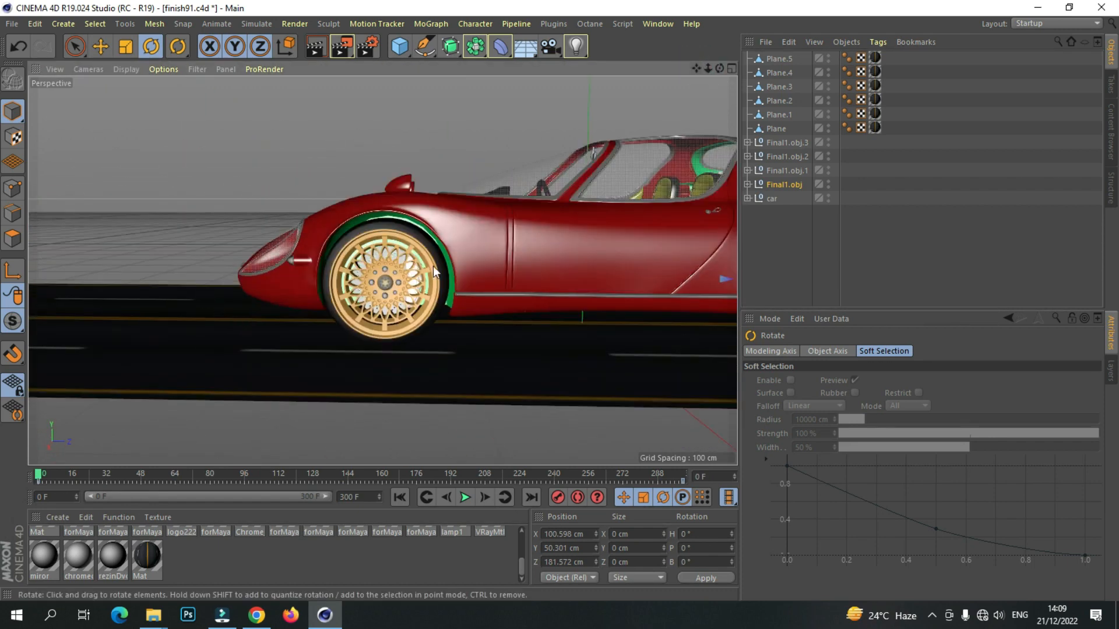
pyautogui.click(397, 257)
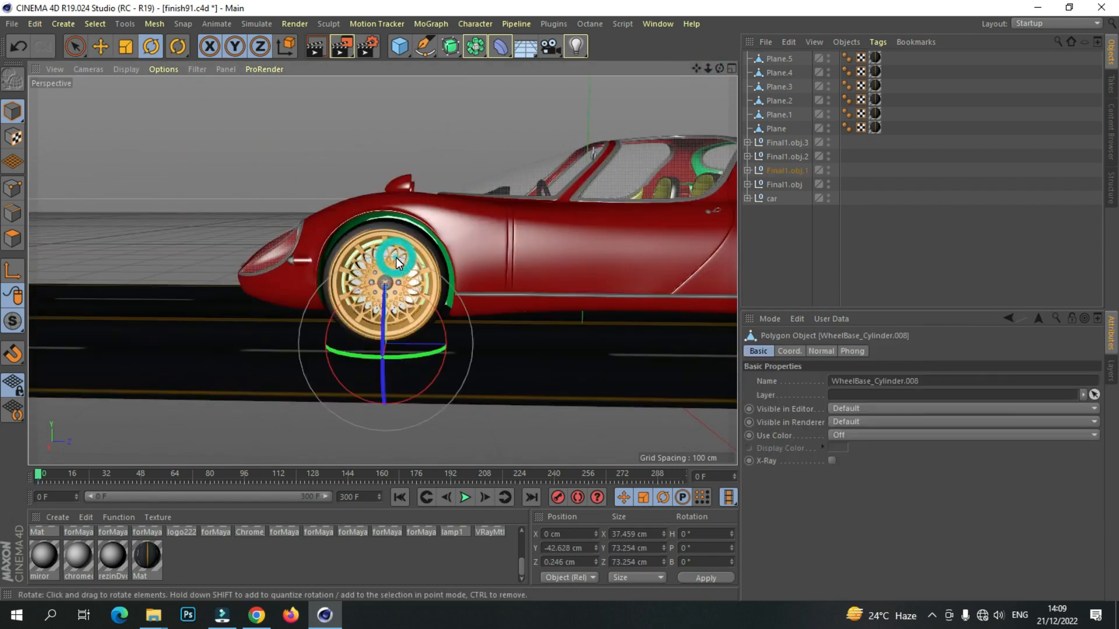
pyautogui.click(781, 171)
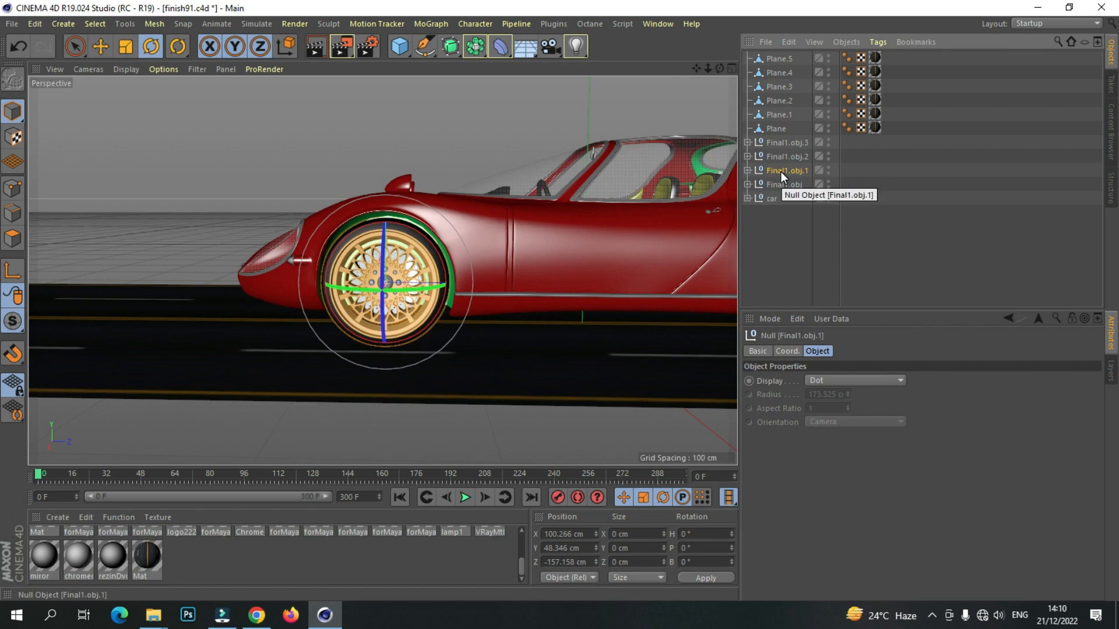
pyautogui.scroll(4, 516, 246)
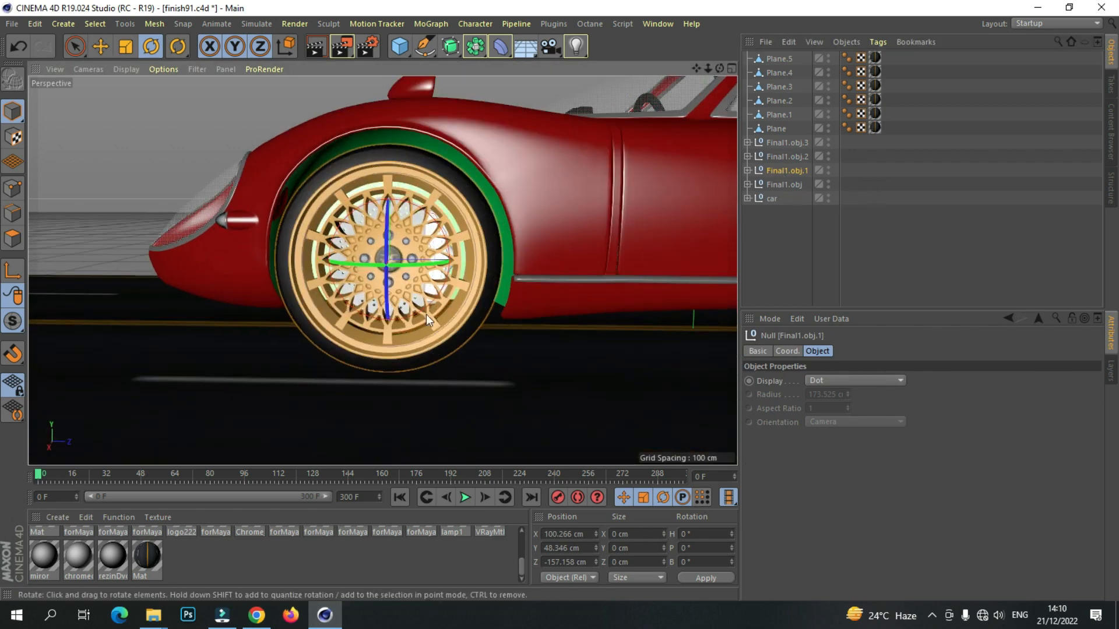
# Test the front wheel's rotation, reset its pitch to 0°, and record a keyframe at frame 0.
pyautogui.moveTo(350, 221); pyautogui.dragTo(347, 214)
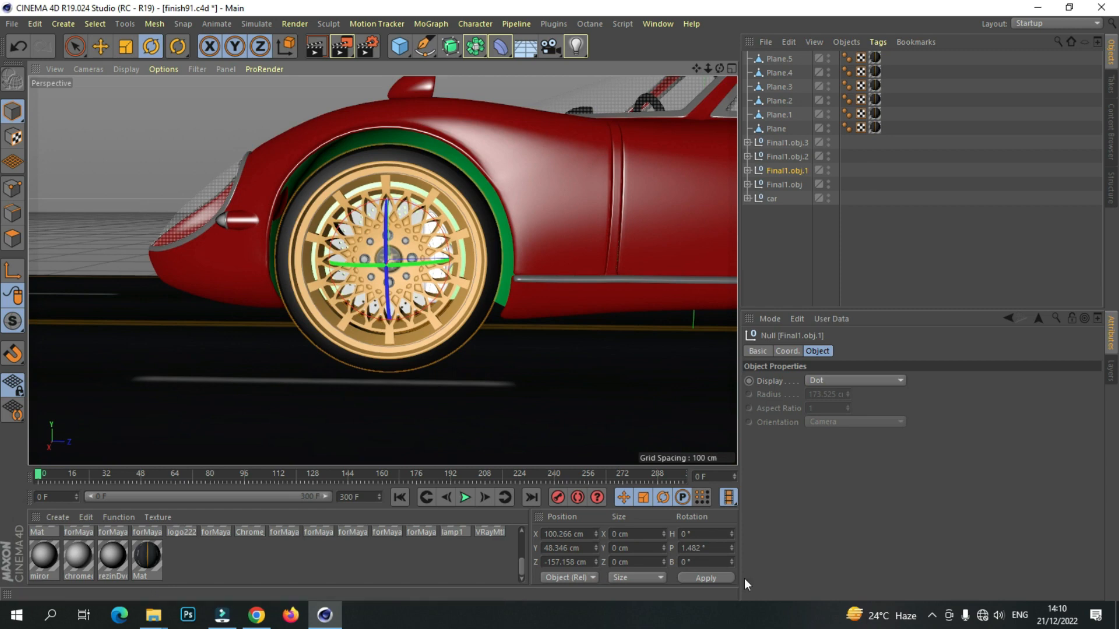
pyautogui.doubleClick(699, 549)
pyautogui.write('0')
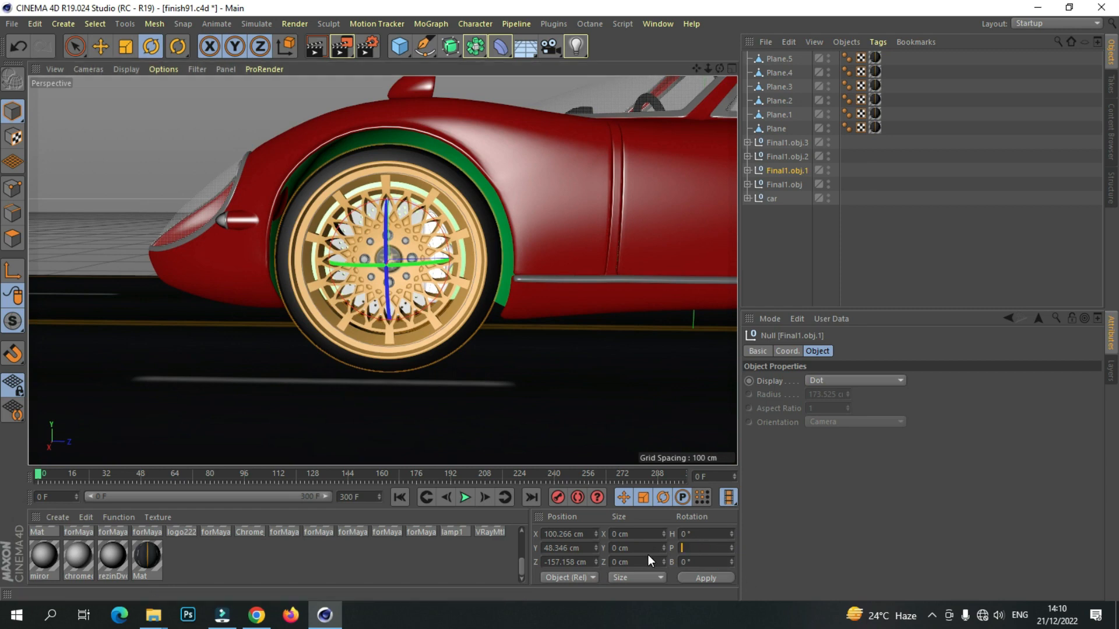
pyautogui.click(706, 577)
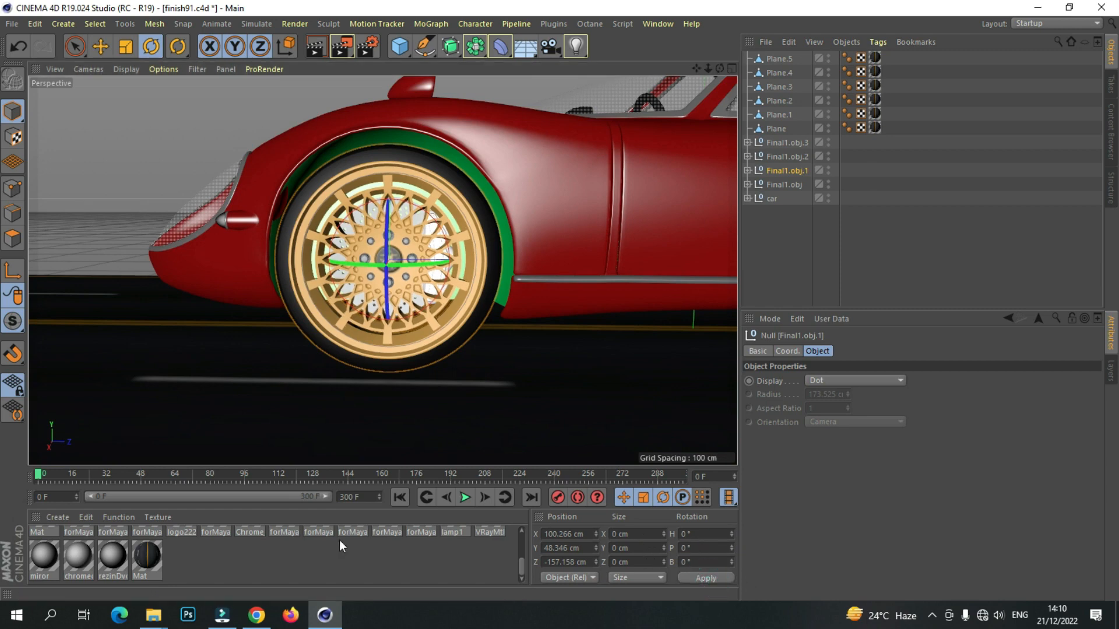
pyautogui.click(558, 497)
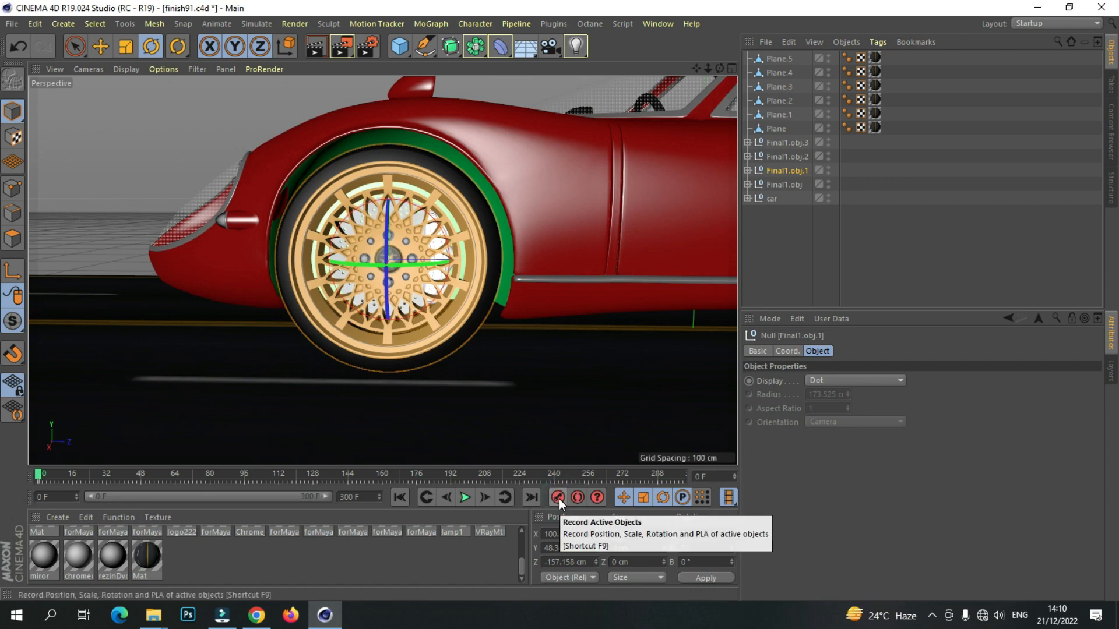
# Set the front wheel's pitch rotation to 1000° at frame 300, record a keyframe, and return to frame 0.
pyautogui.moveTo(37, 473); pyautogui.dragTo(679, 469)
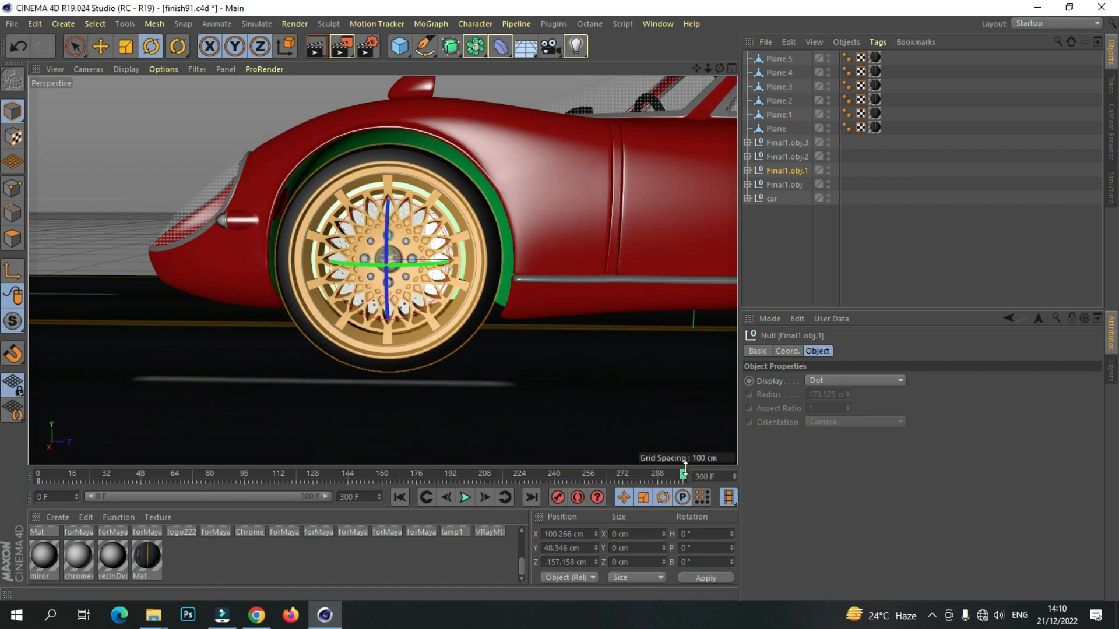
pyautogui.click(682, 474)
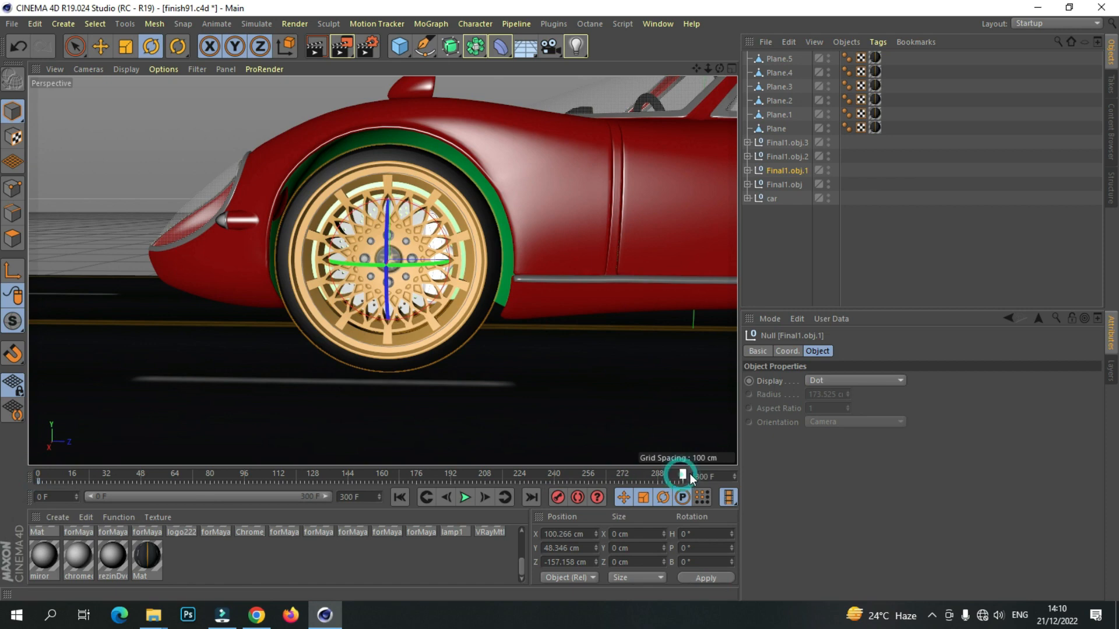
pyautogui.click(703, 549)
pyautogui.write('1000')
pyautogui.click(694, 577)
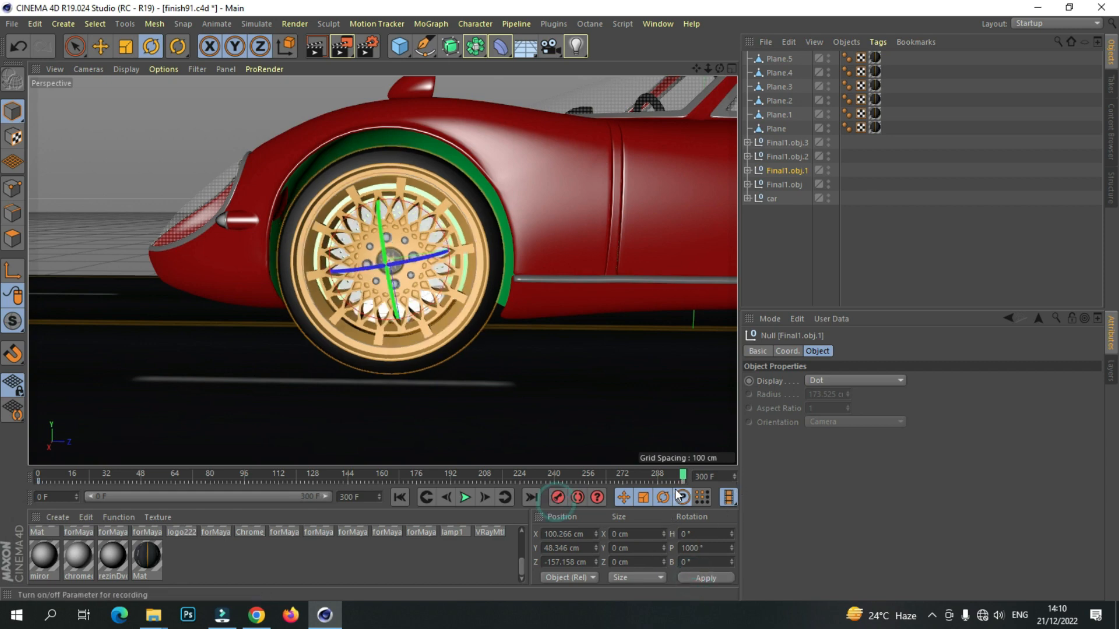
pyautogui.moveTo(680, 477)
pyautogui.mouseDown()
pyautogui.moveTo(190, 495)
pyautogui.moveTo(510, 493)
pyautogui.moveTo(12, 500)
pyautogui.mouseUp()
# Select the whole front wheel on the opposite side of the car through its null, Final1.obj.3.
pyautogui.moveTo(720, 68)
pyautogui.mouseDown()
pyautogui.moveTo(655, 93)
pyautogui.moveTo(712, 68)
pyautogui.moveTo(676, 68)
pyautogui.moveTo(702, 58)
pyautogui.mouseUp()
pyautogui.scroll(5, 402, 339)
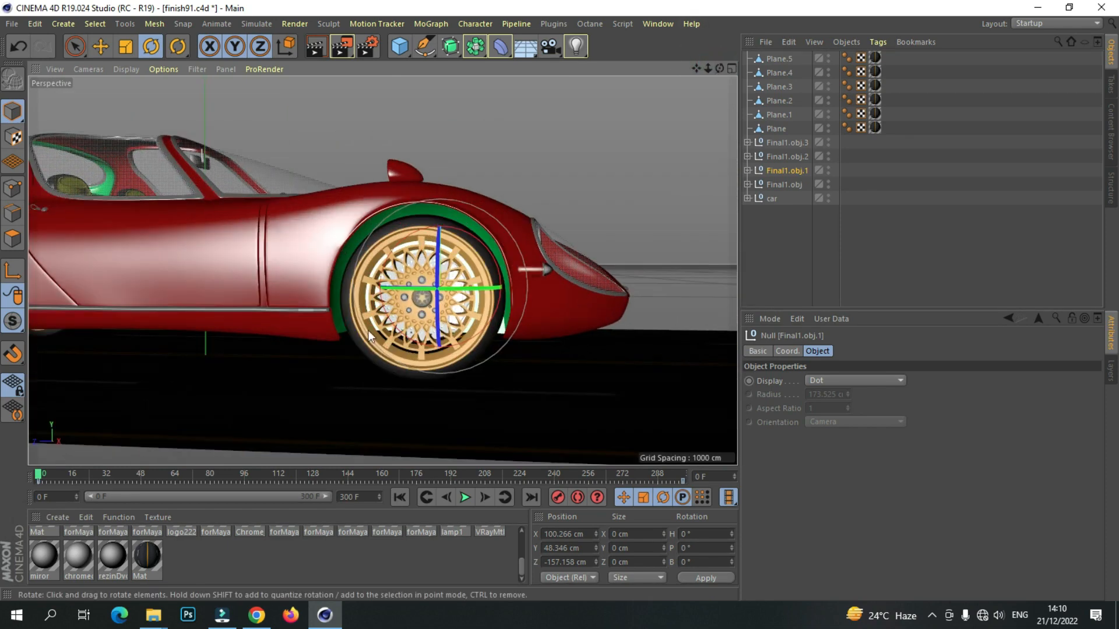
pyautogui.click(351, 326)
pyautogui.click(784, 142)
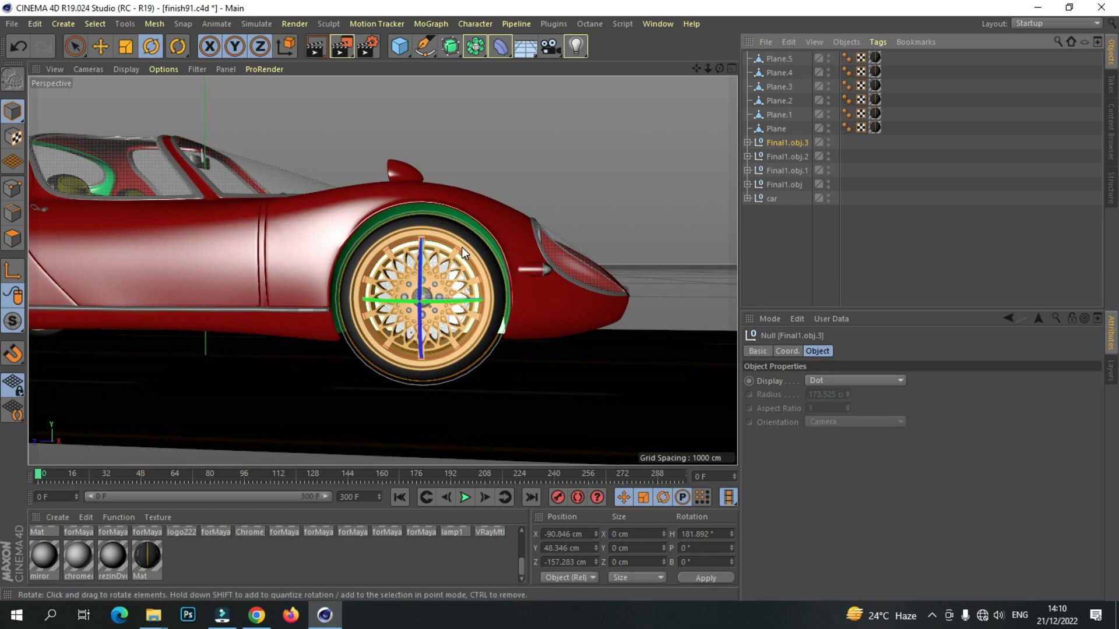
# Test the opposite front wheel's rotation, reset its pitch to 0°, and record a keyframe at frame 0.
pyautogui.moveTo(460, 250); pyautogui.dragTo(468, 270)
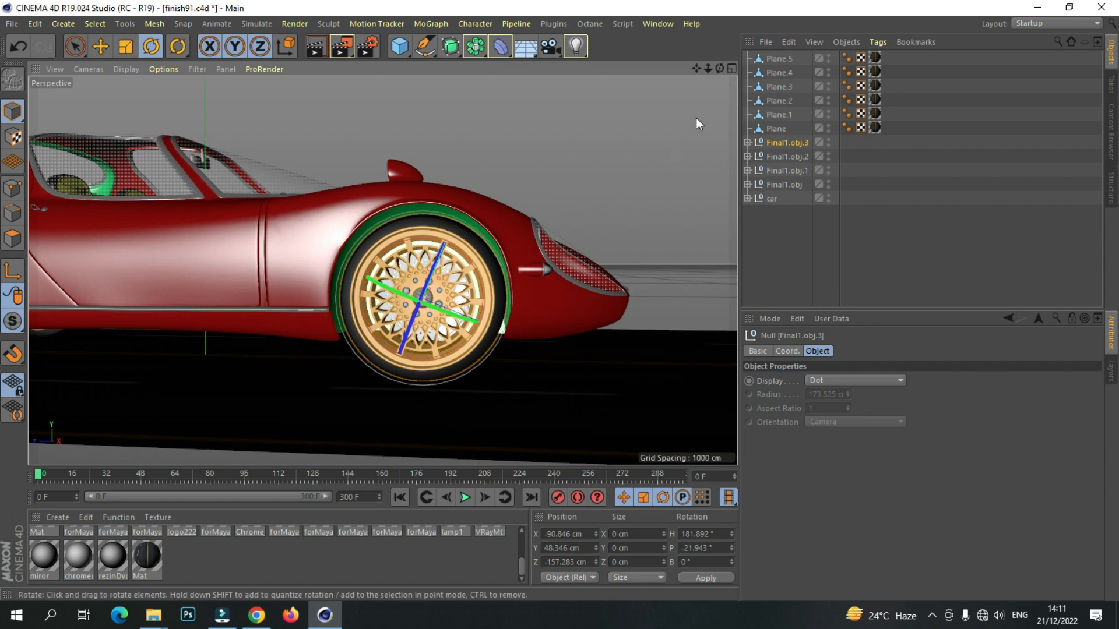
pyautogui.moveTo(722, 69); pyautogui.dragTo(722, 70)
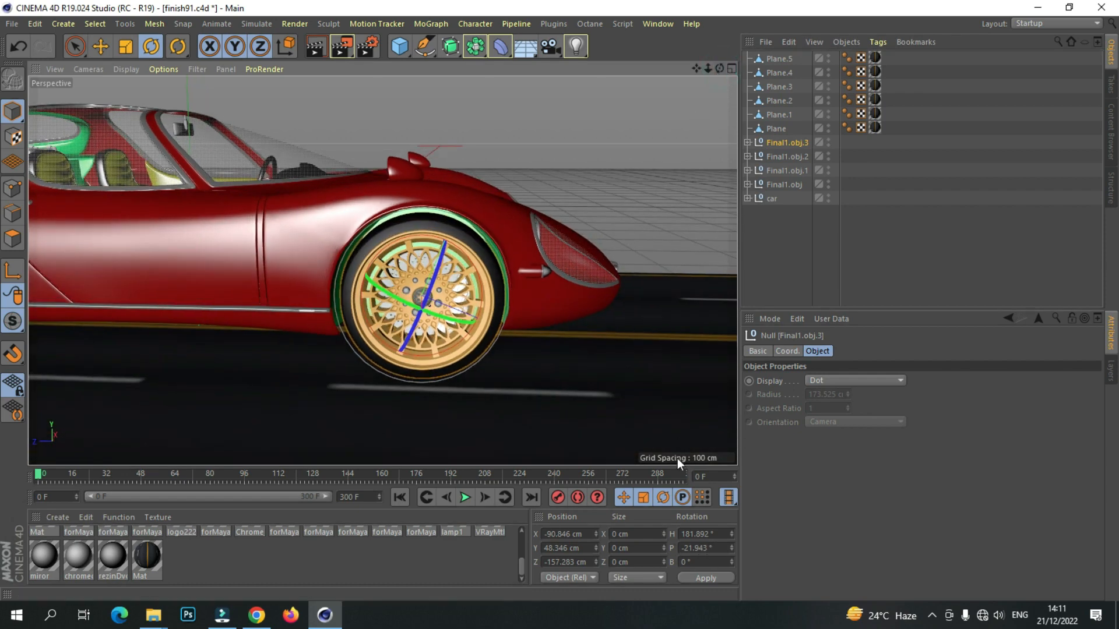
pyautogui.doubleClick(708, 548)
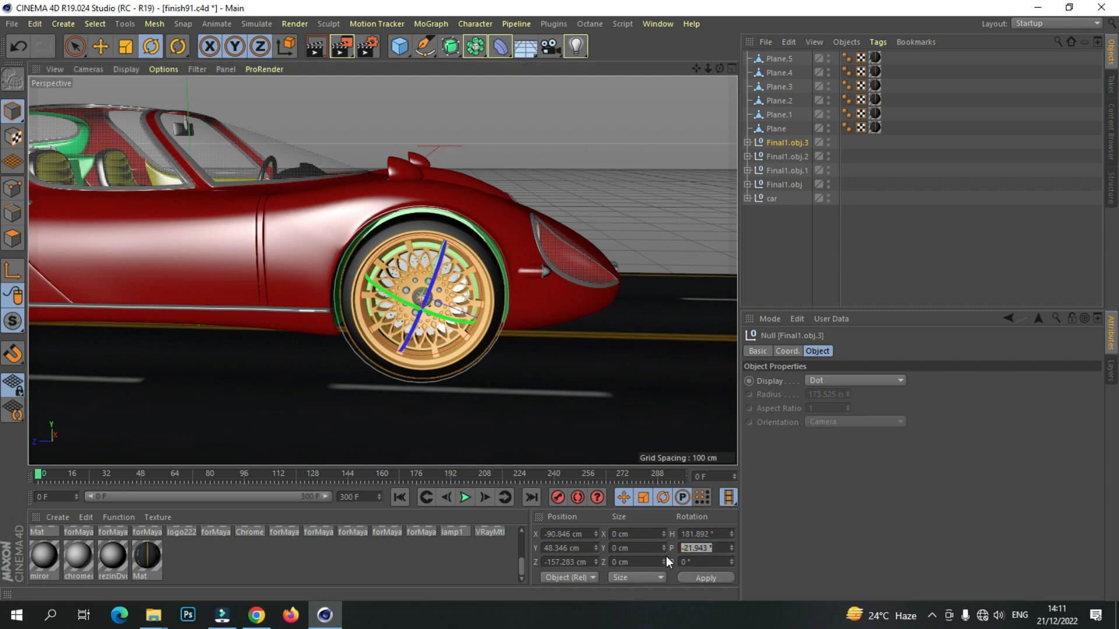
pyautogui.write('0')
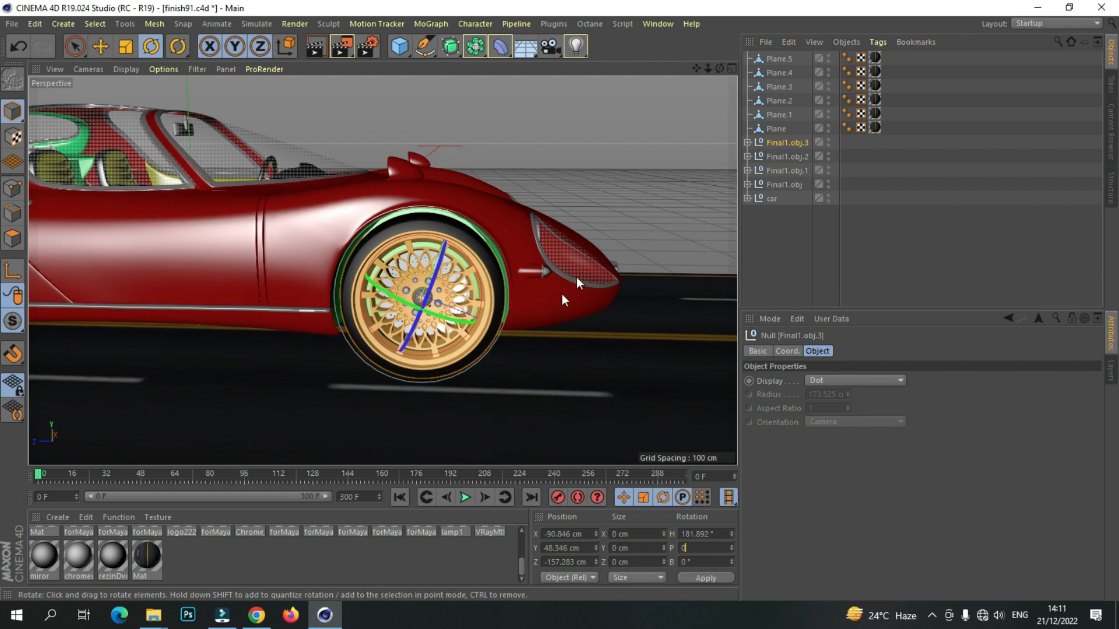
pyautogui.moveTo(721, 70)
pyautogui.mouseDown()
pyautogui.moveTo(696, 78)
pyautogui.moveTo(717, 72)
pyautogui.mouseUp()
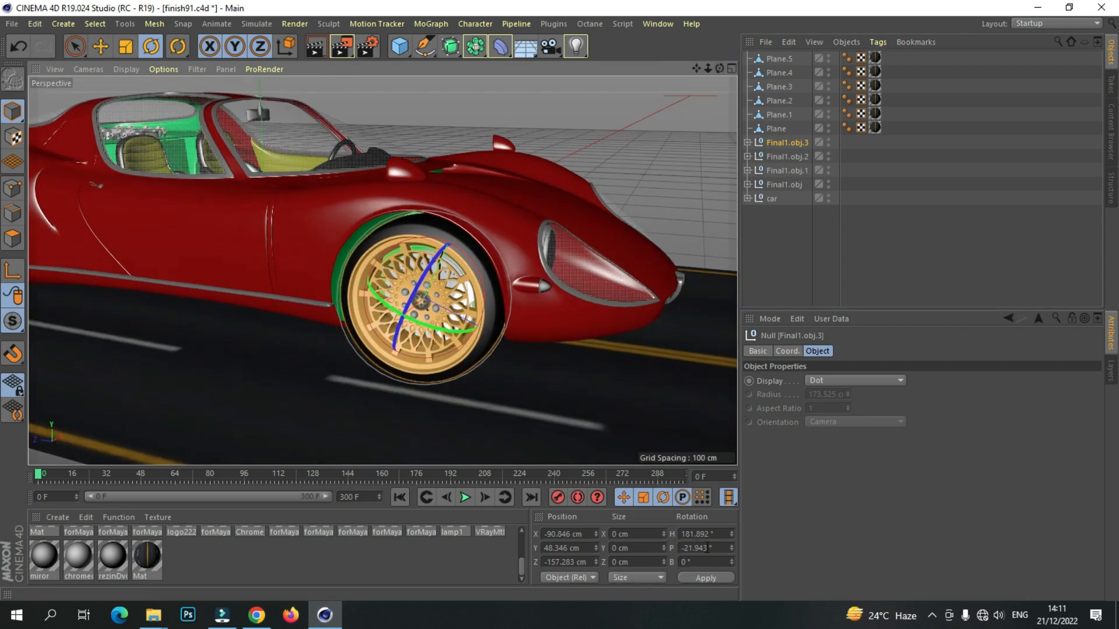
pyautogui.moveTo(472, 261); pyautogui.dragTo(474, 259)
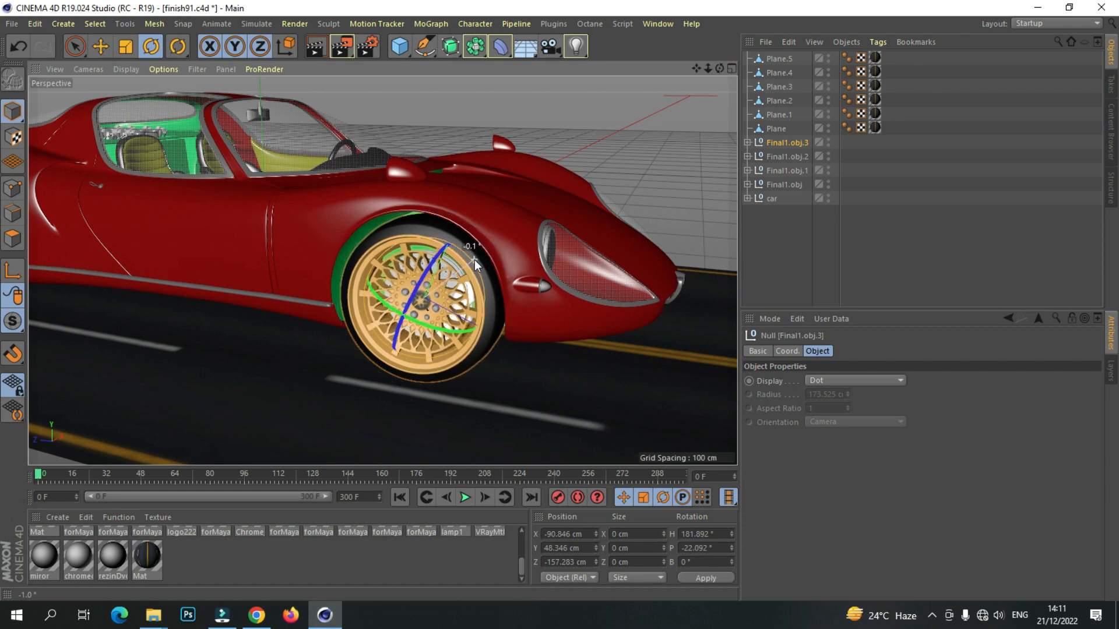
pyautogui.doubleClick(717, 546)
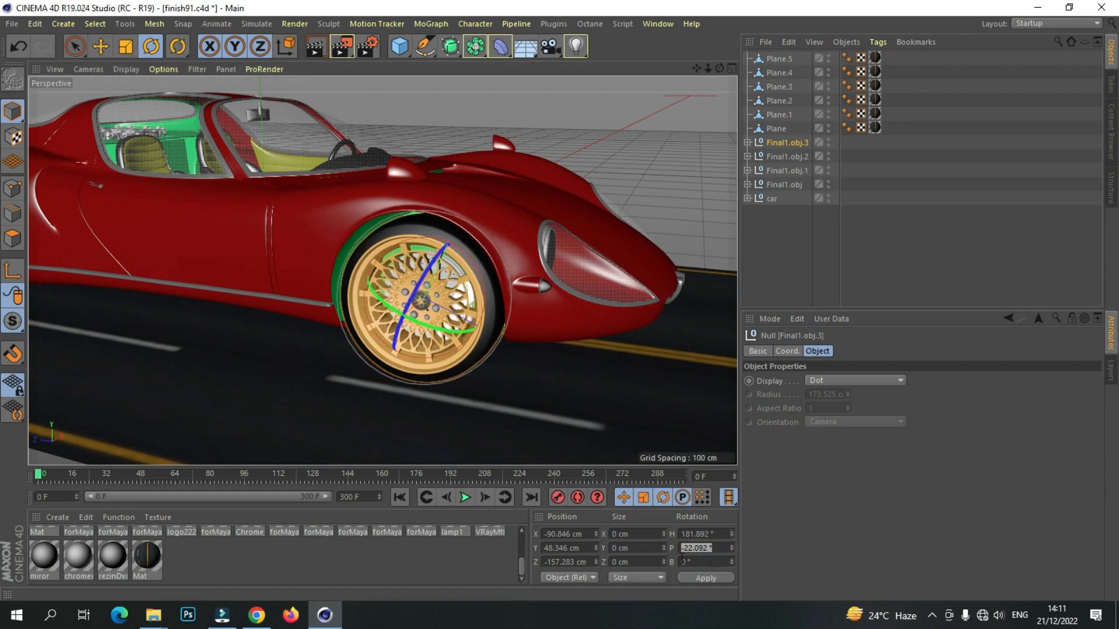
pyautogui.write('0')
pyautogui.click(708, 579)
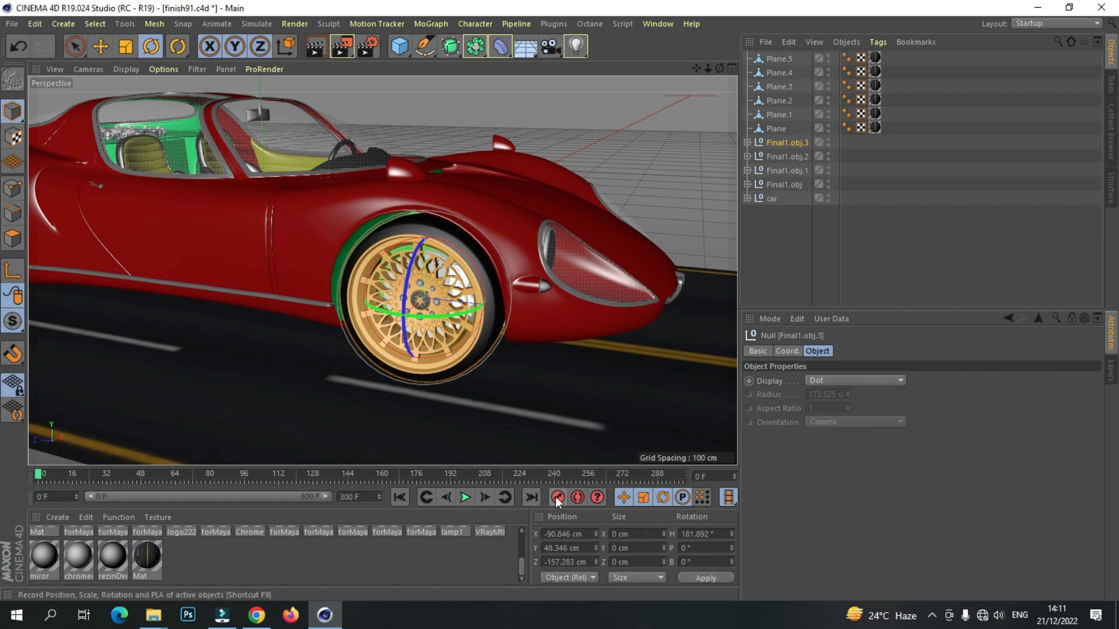
# Set the Final1.obj.3 wheel's pitch rotation to -1000° at frame 300, record a keyframe, and return to frame 0.
pyautogui.moveTo(38, 480); pyautogui.dragTo(711, 441)
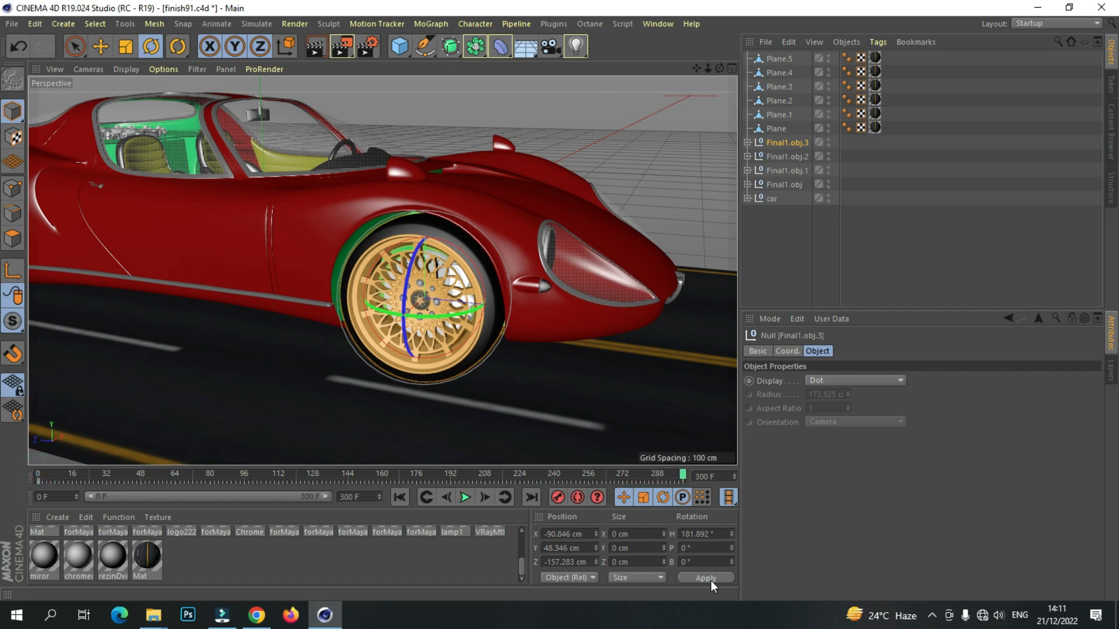
pyautogui.click(697, 548)
pyautogui.press('BackSpace')
pyautogui.write('-1000')
pyautogui.click(704, 577)
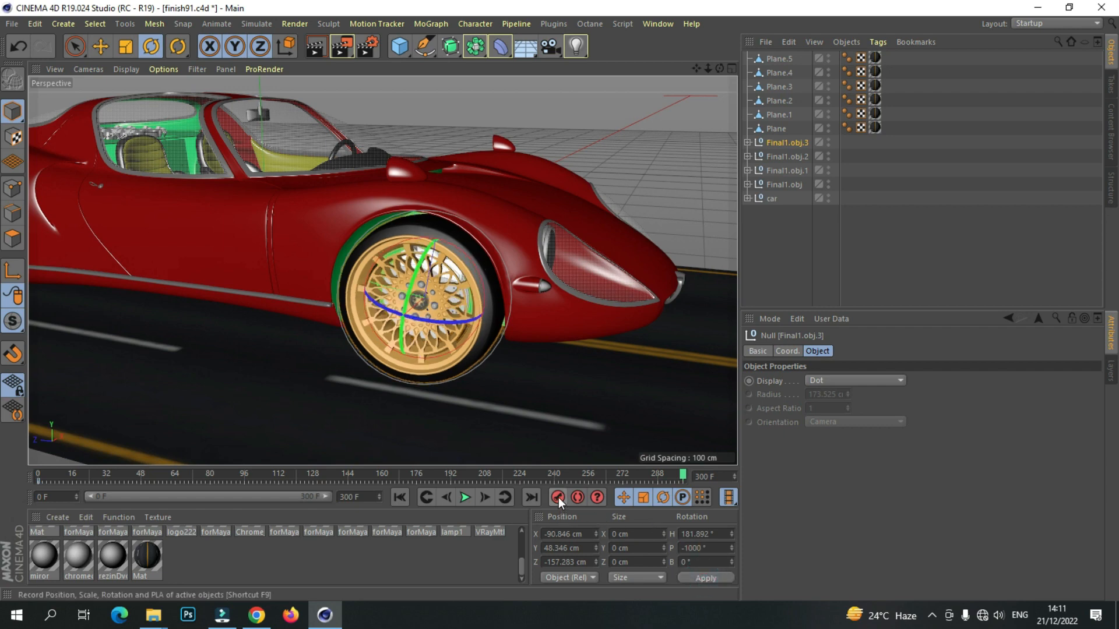
pyautogui.click(558, 498)
pyautogui.moveTo(683, 475); pyautogui.dragTo(252, 508)
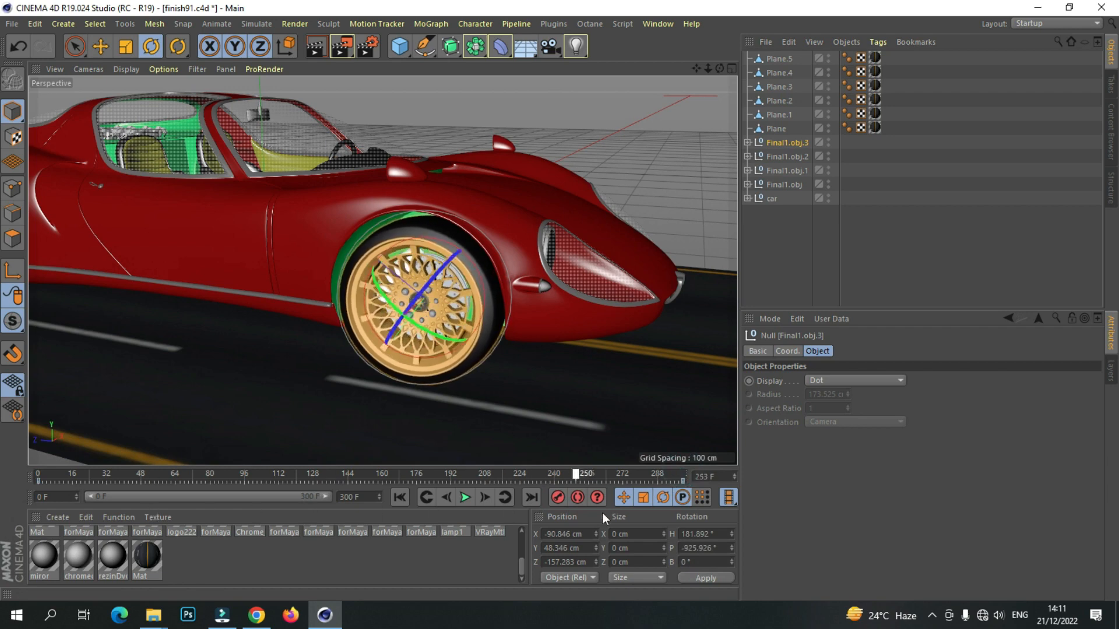
pyautogui.moveTo(97, 558); pyautogui.dragTo(34, 561)
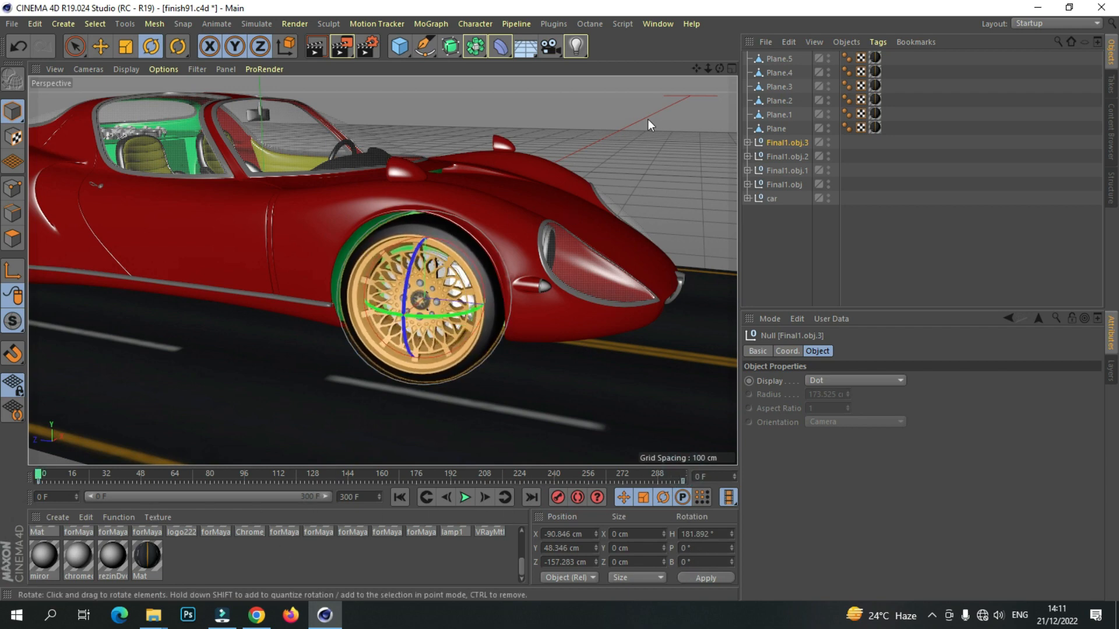
# Select the whole rear wheel on this side of the car through its null, Final1.obj.2.
pyautogui.moveTo(693, 68); pyautogui.dragTo(706, 67)
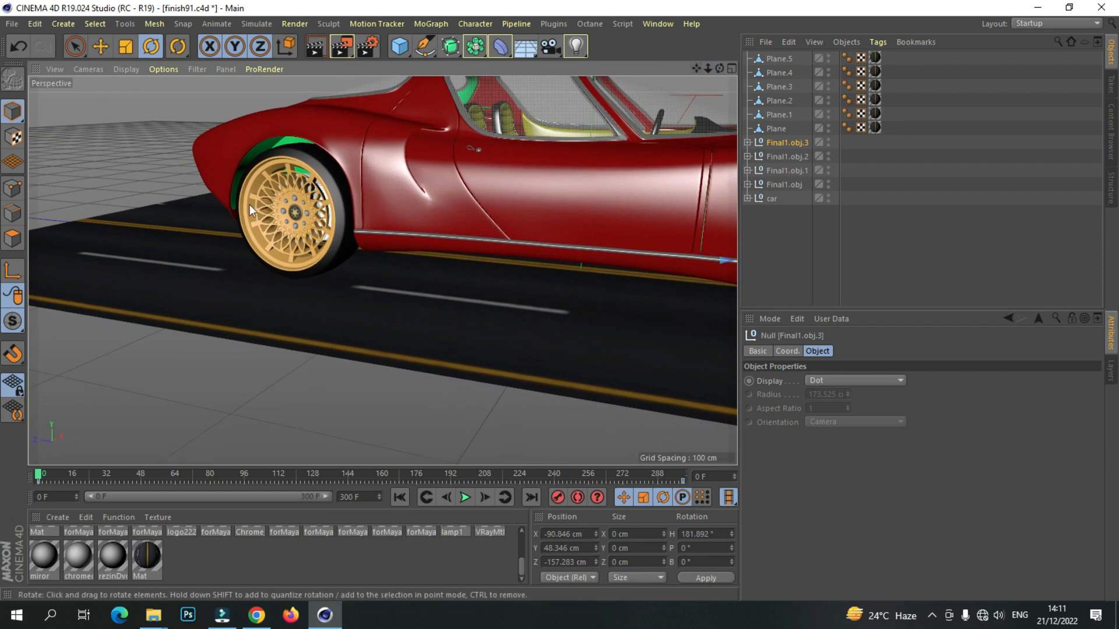
pyautogui.click(305, 205)
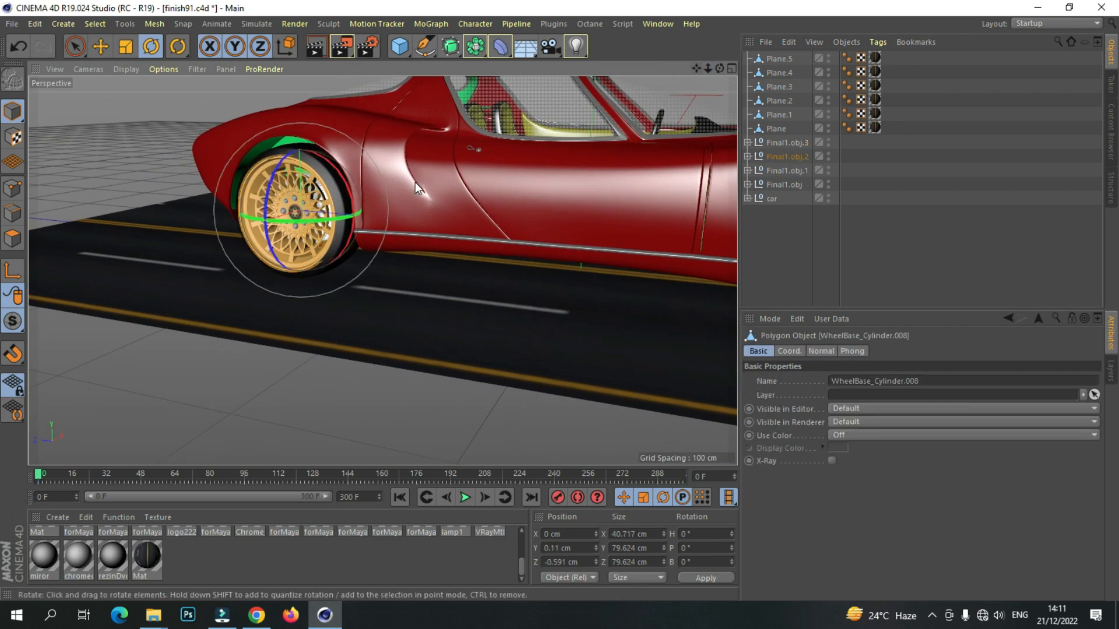
pyautogui.click(782, 158)
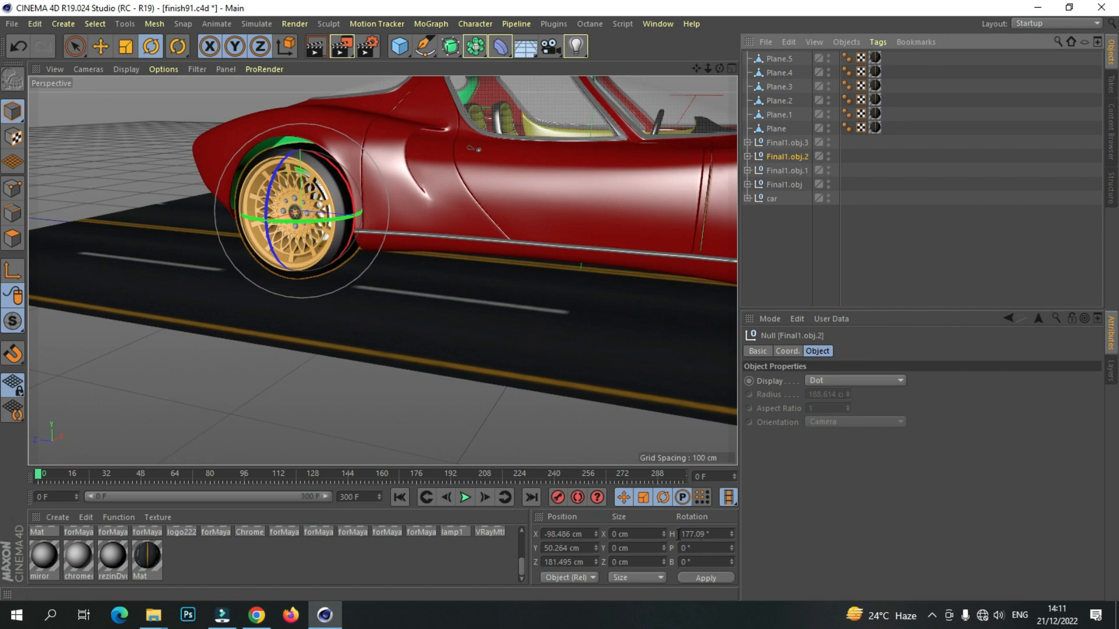
# Test the rear wheel's rotation, reset its pitch to 0°, and record a keyframe at frame 0.
pyautogui.moveTo(337, 172); pyautogui.dragTo(342, 187)
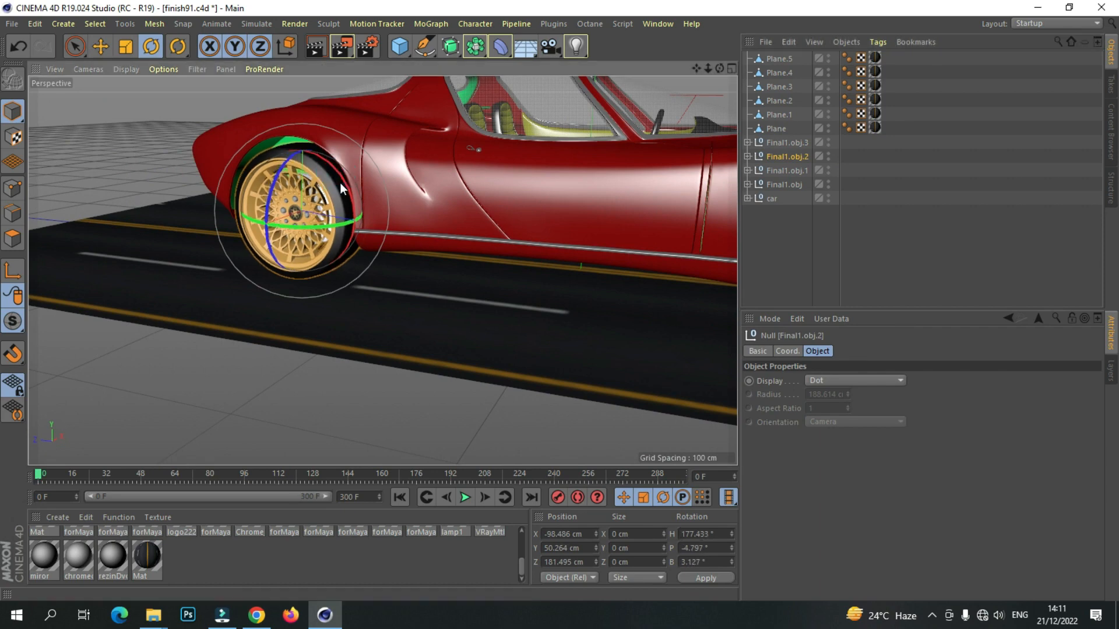
pyautogui.click(18, 48)
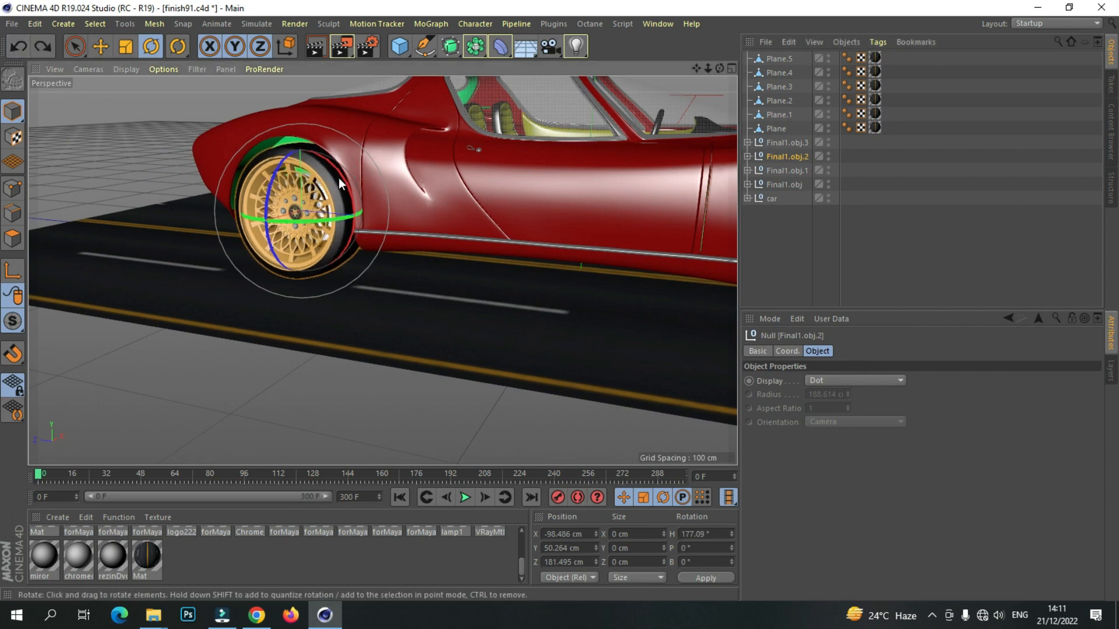
pyautogui.moveTo(342, 180)
pyautogui.mouseDown()
pyautogui.moveTo(352, 195)
pyautogui.moveTo(336, 172)
pyautogui.mouseUp()
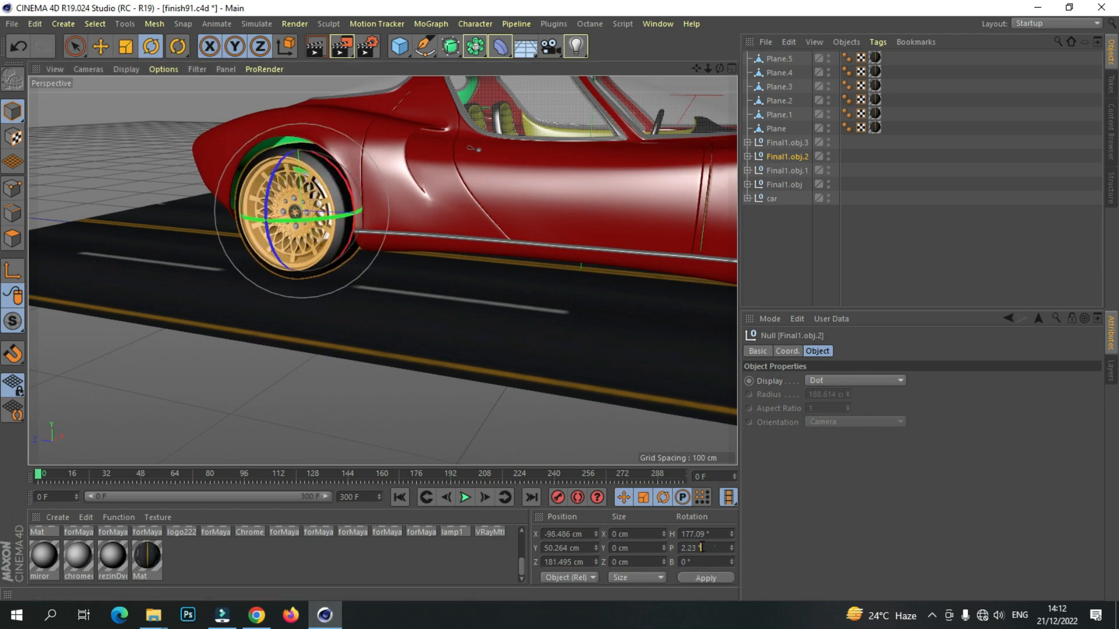
pyautogui.doubleClick(702, 548)
pyautogui.write('0')
pyautogui.click(711, 578)
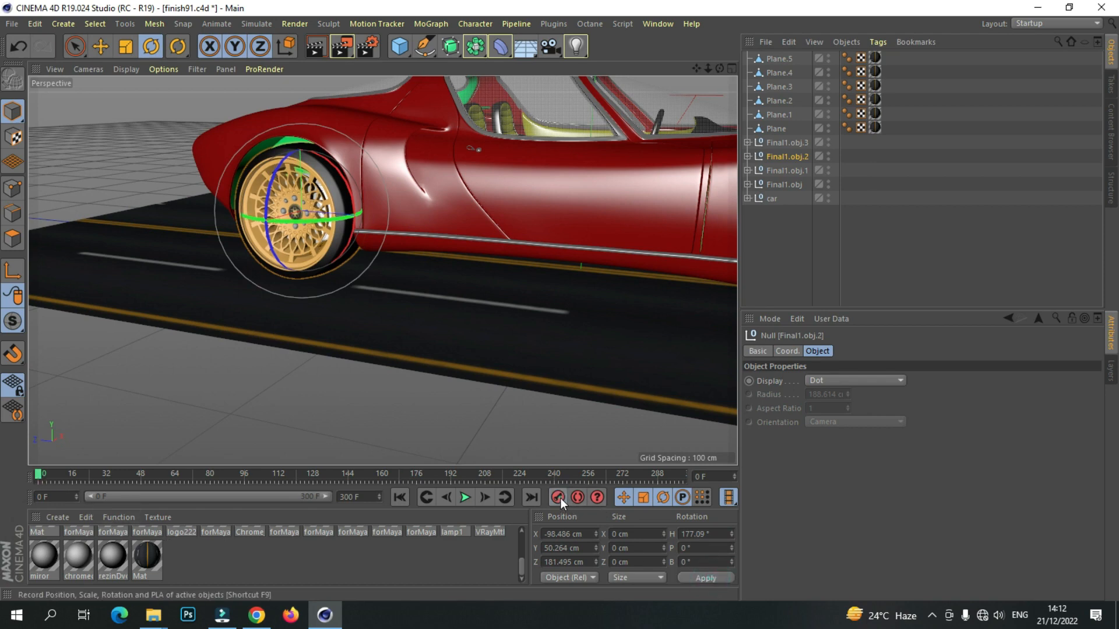
# Set the Final1.obj.2 wheel's pitch rotation to -1000° at frame 300, record a keyframe, and scrub back to frame 0.
pyautogui.moveTo(42, 478); pyautogui.dragTo(747, 456)
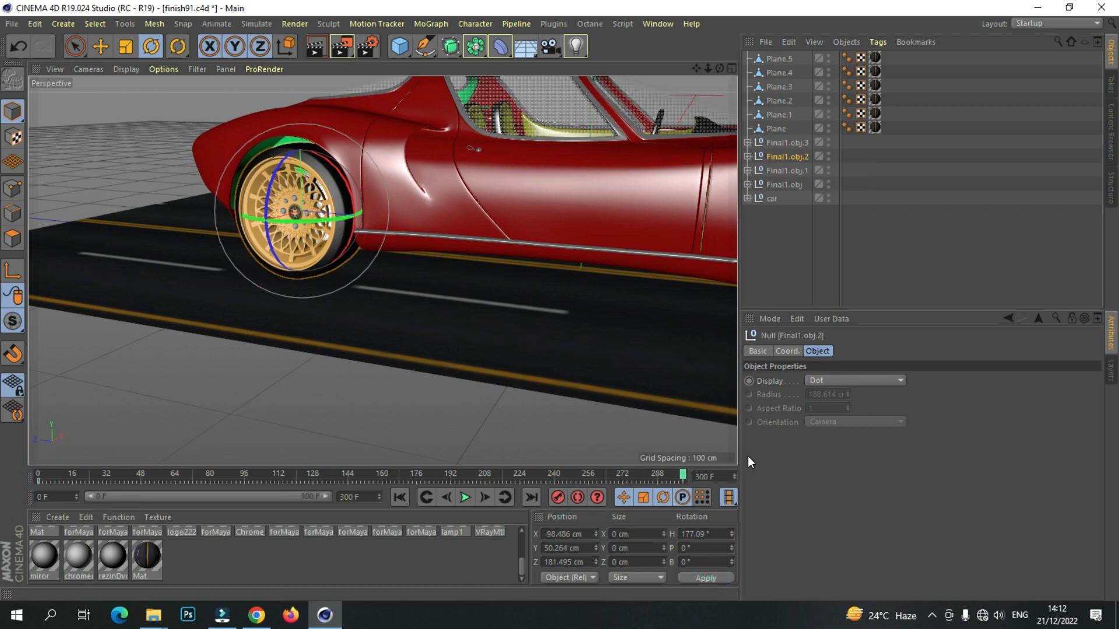
pyautogui.click(699, 548)
pyautogui.write('-1000')
pyautogui.click(708, 579)
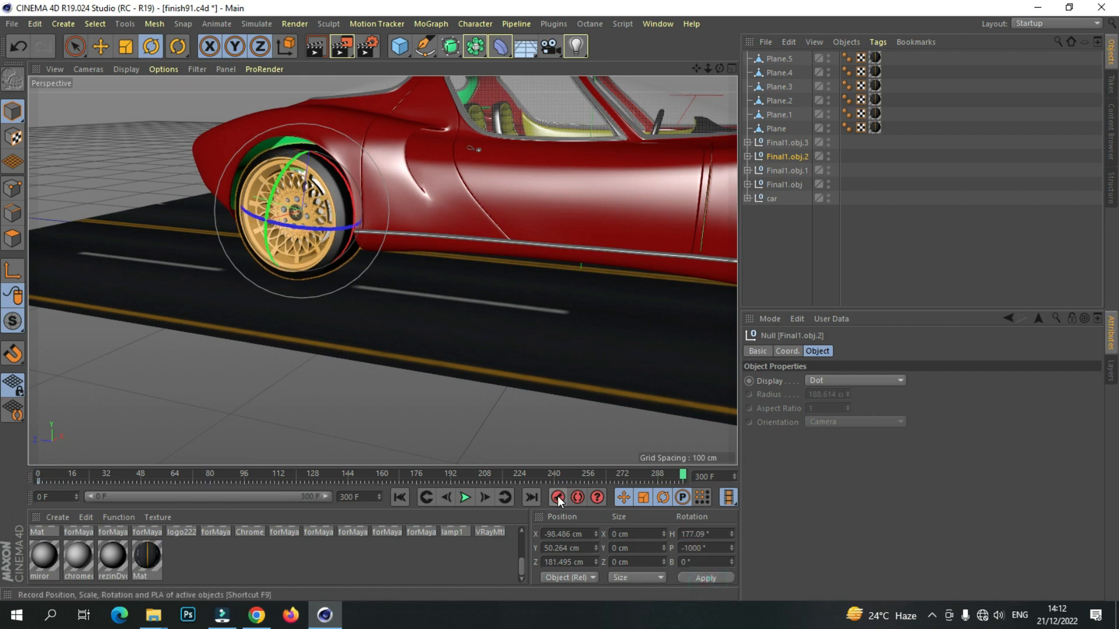
pyautogui.click(558, 502)
pyautogui.moveTo(683, 477); pyautogui.dragTo(9, 527)
# Play the animation with the whole car in view to check the spinning wheels, and scrub back near the start.
pyautogui.moveTo(707, 75); pyautogui.dragTo(658, 75)
pyautogui.click(467, 498)
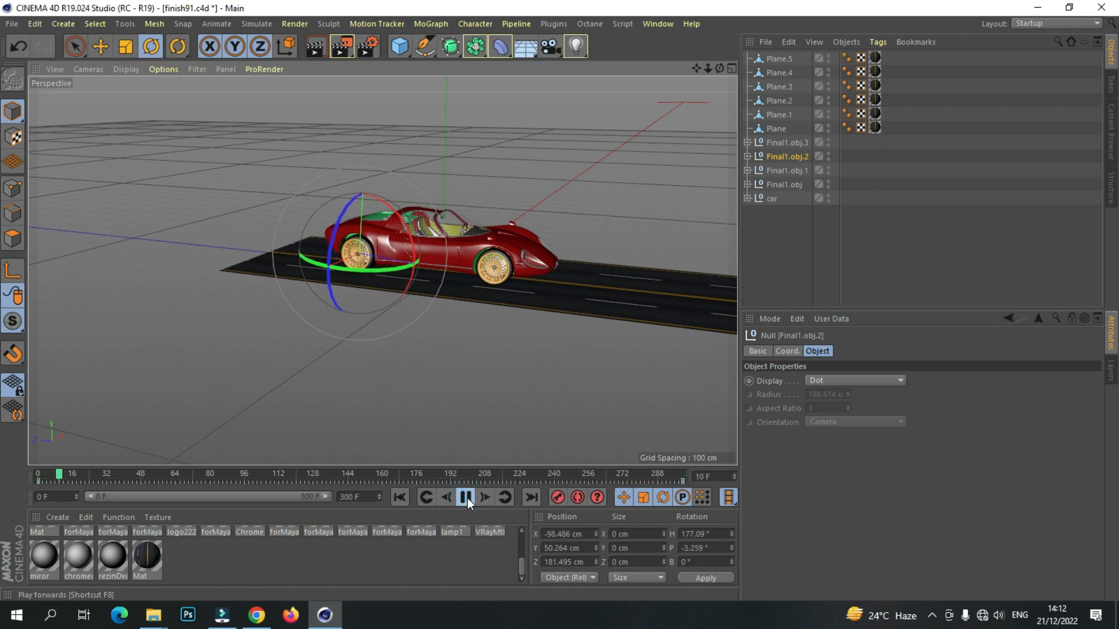
pyautogui.click(468, 498)
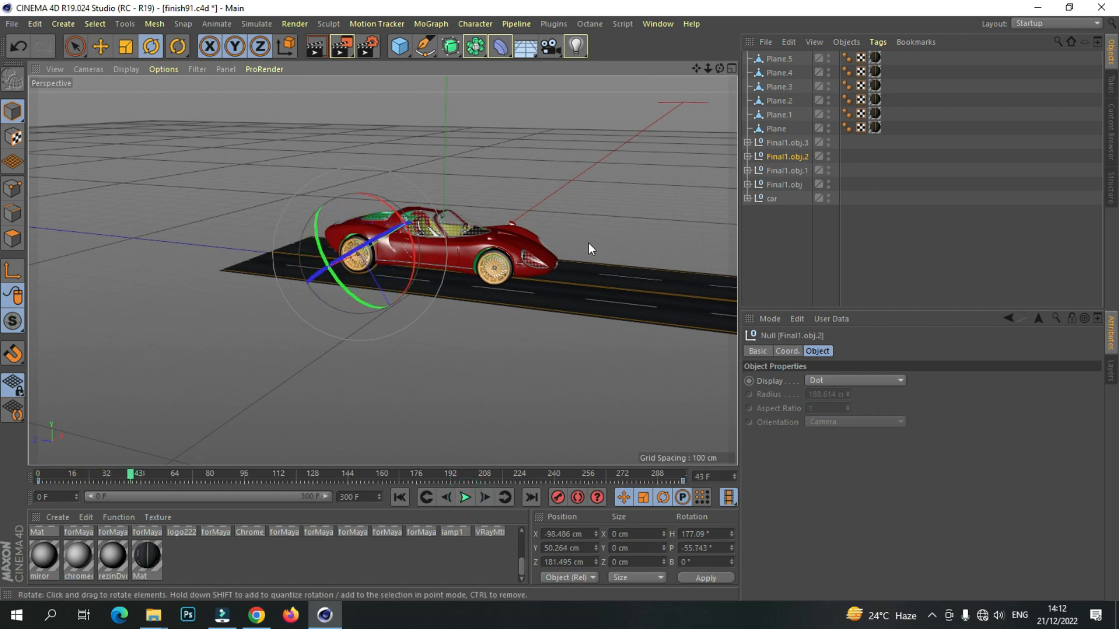
pyautogui.moveTo(131, 477); pyautogui.dragTo(44, 477)
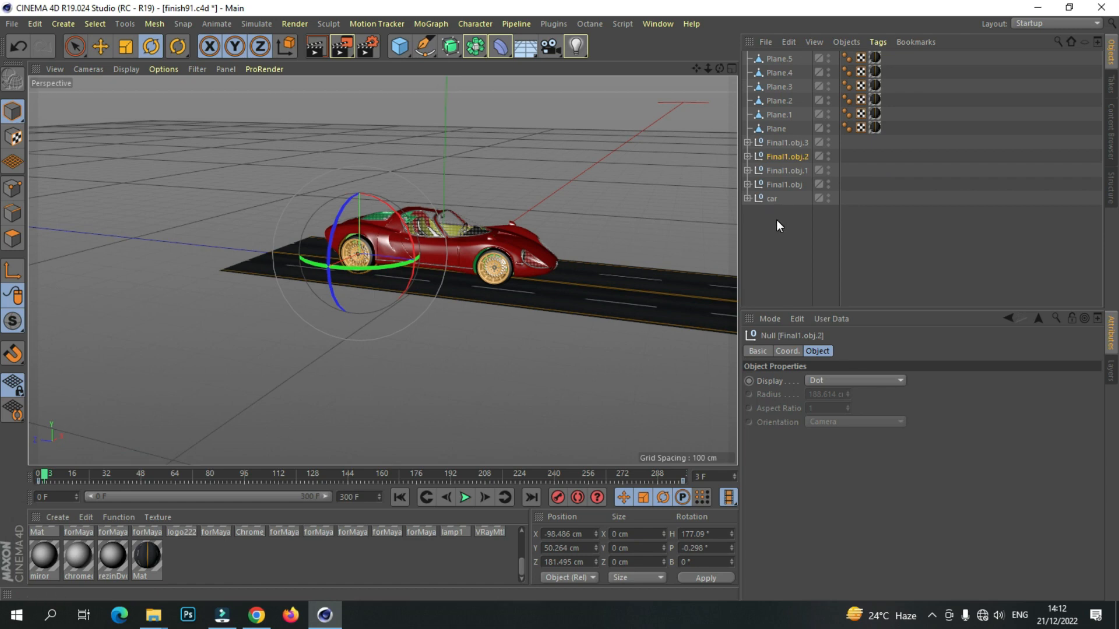
# Group the four wheel nulls, Final1.obj to Final1.obj.3, together with the car body null.
pyautogui.moveTo(777, 221)
pyautogui.mouseDown()
pyautogui.moveTo(774, 143)
pyautogui.moveTo(782, 205)
pyautogui.mouseUp()
pyautogui.click(786, 183)
pyautogui.click(782, 156)
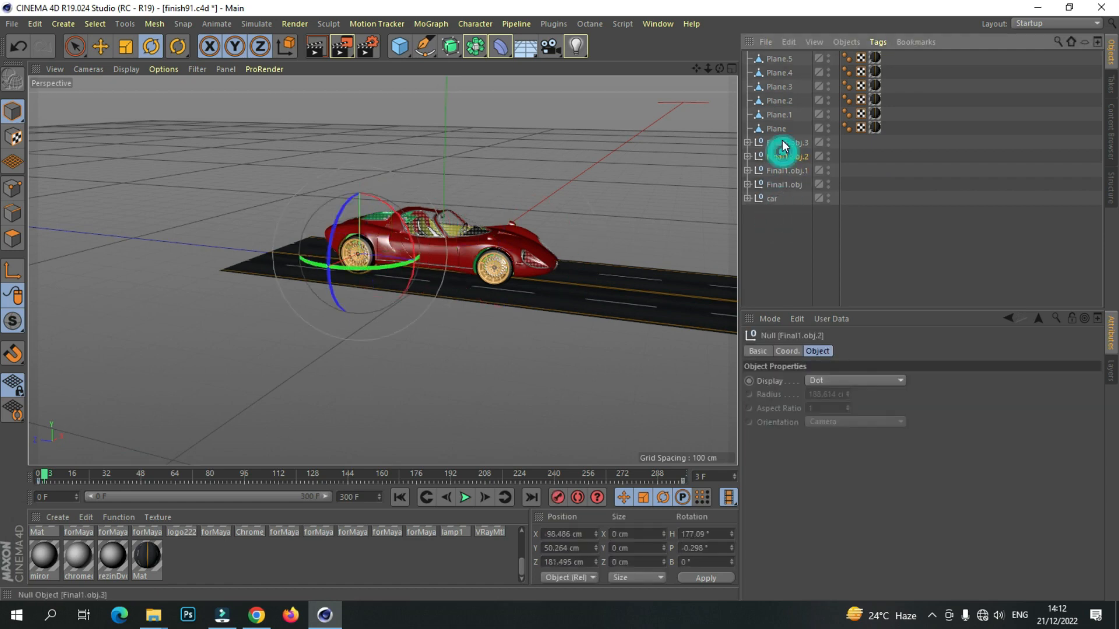
pyautogui.click(782, 142)
pyautogui.click(775, 200)
pyautogui.moveTo(777, 225); pyautogui.dragTo(783, 142)
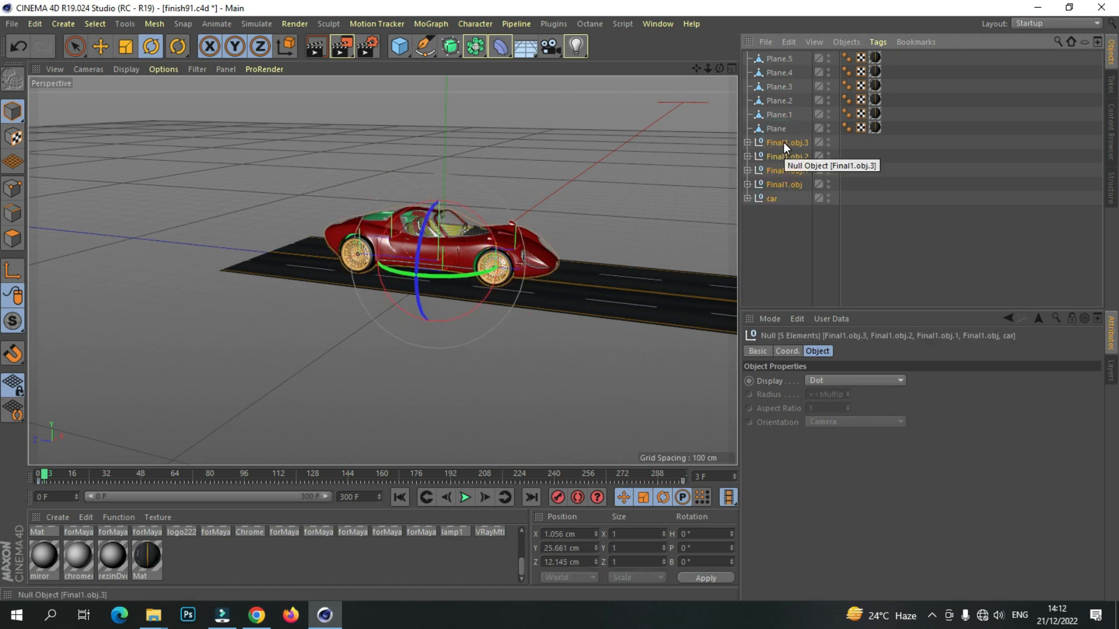
pyautogui.rightClick(783, 142)
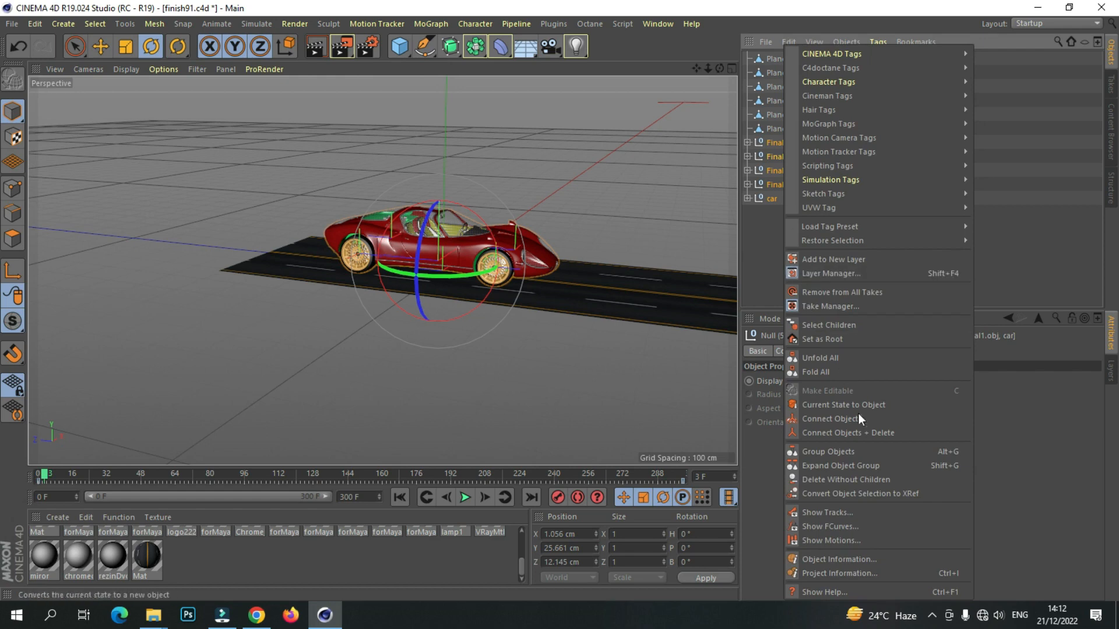
pyautogui.click(855, 451)
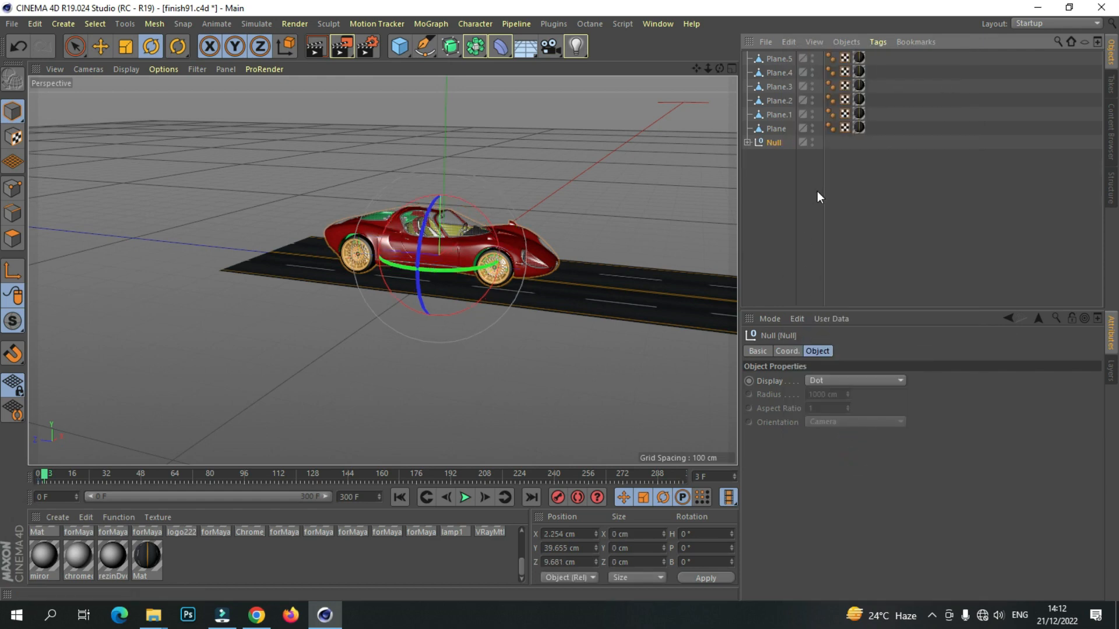
# Rename the new group null as car and record a keyframe for it at frame 0.
pyautogui.moveTo(695, 68); pyautogui.dragTo(733, 70)
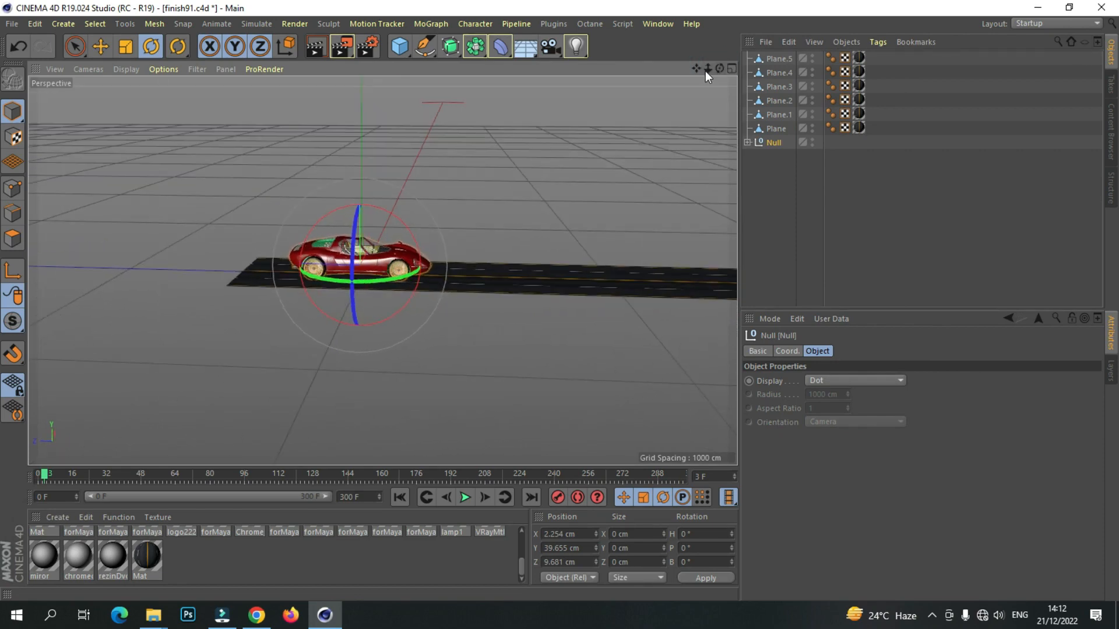
pyautogui.doubleClick(772, 142)
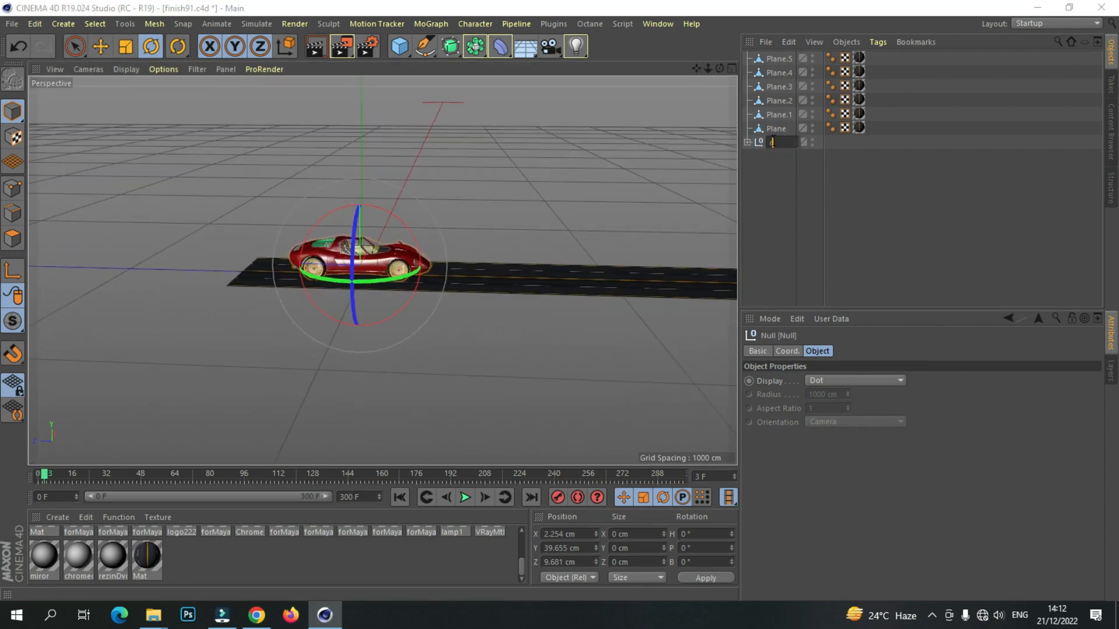
pyautogui.press('Return')
pyautogui.moveTo(33, 473); pyautogui.dragTo(17, 474)
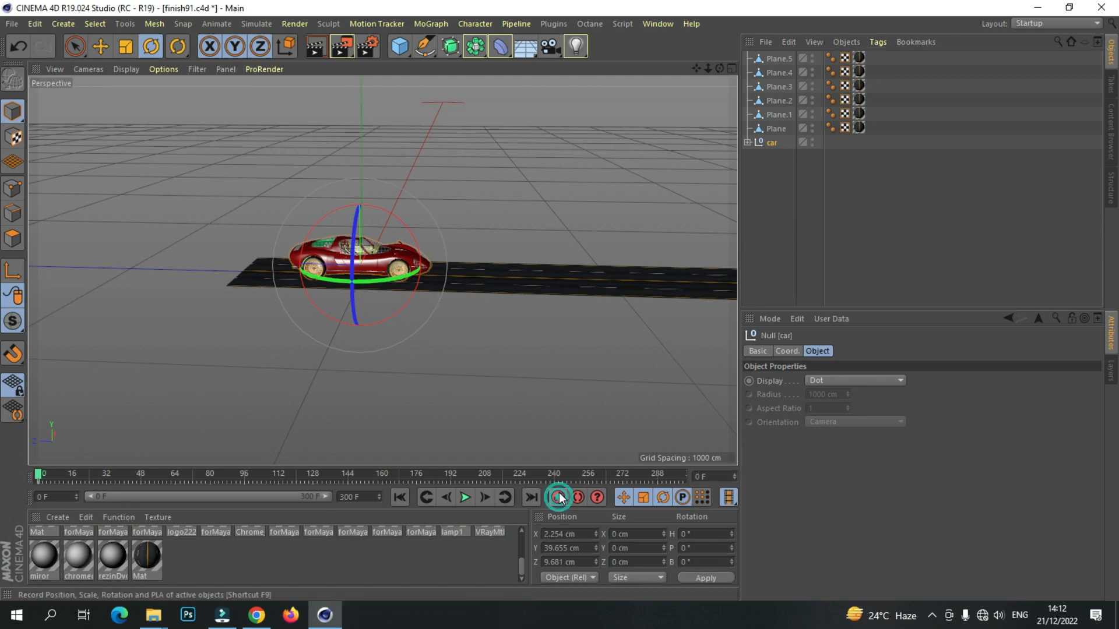
# Move the car group along the road to its far end, Z about -5020 cm, at frame 300, and record a keyframe.
pyautogui.moveTo(707, 69); pyautogui.dragTo(699, 68)
pyautogui.moveTo(37, 475); pyautogui.dragTo(202, 473)
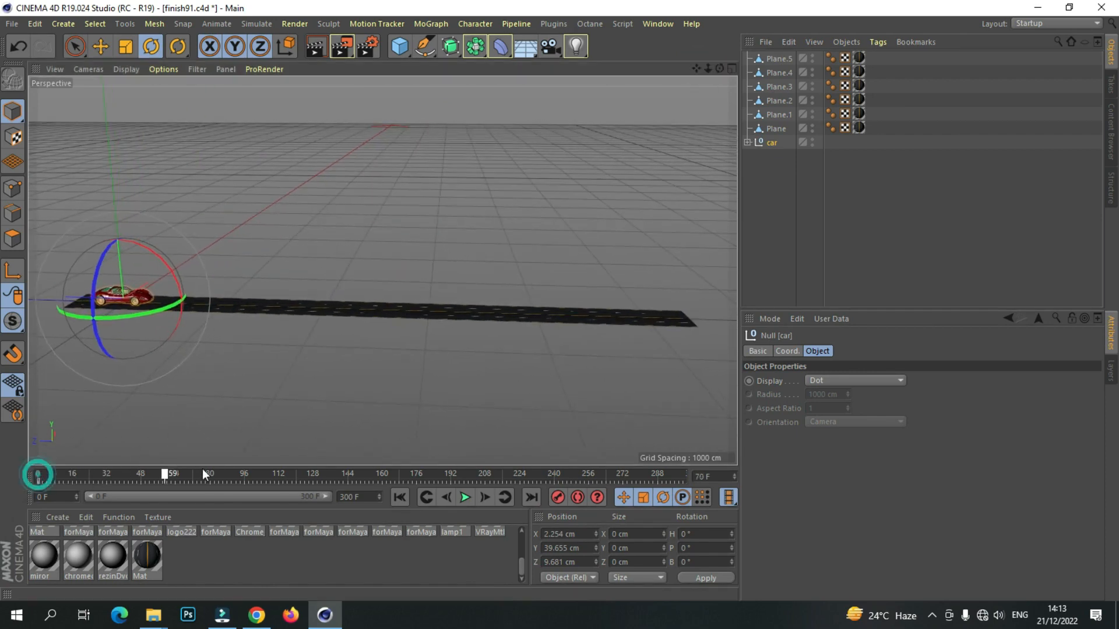
pyautogui.click(106, 52)
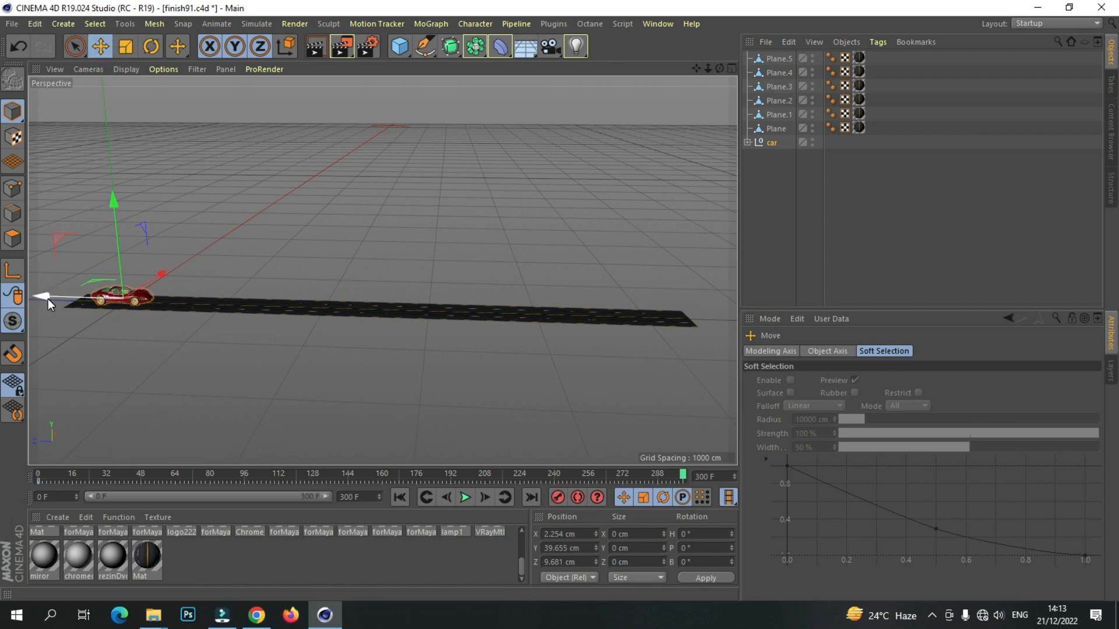
pyautogui.moveTo(47, 299); pyautogui.dragTo(666, 333)
pyautogui.scroll(8, 670, 312)
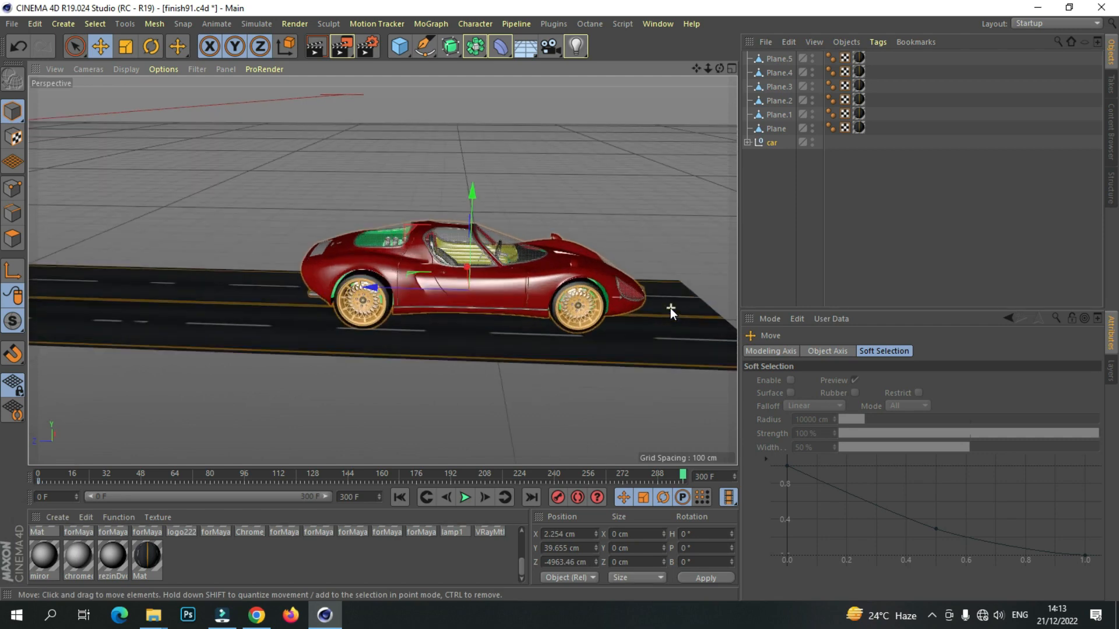
pyautogui.moveTo(478, 197); pyautogui.dragTo(470, 201)
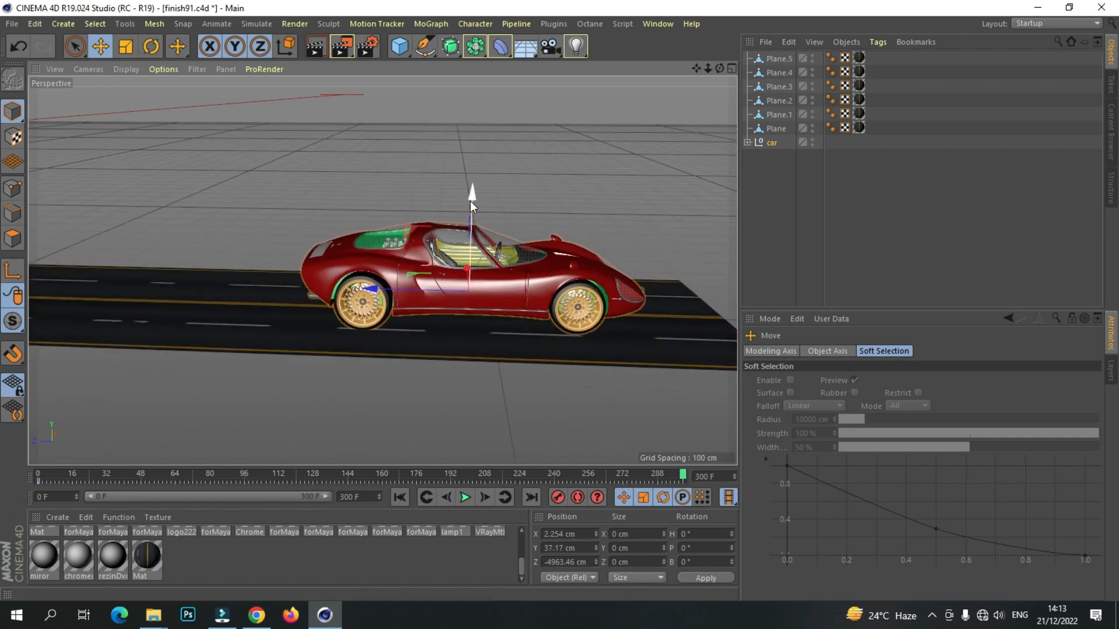
pyautogui.moveTo(368, 292); pyautogui.dragTo(401, 292)
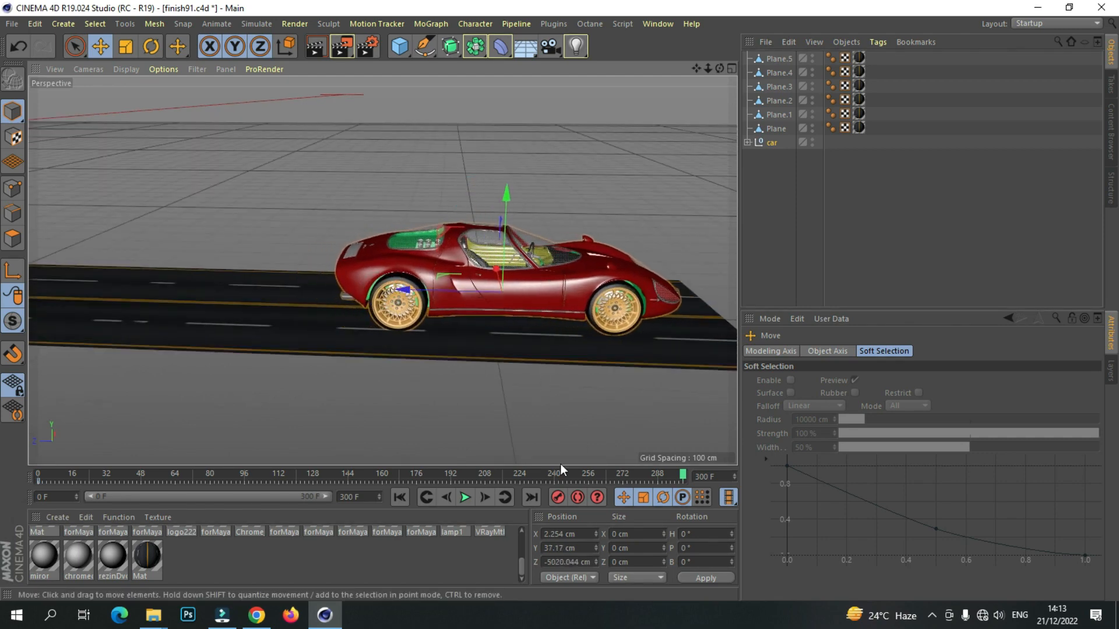
pyautogui.click(559, 498)
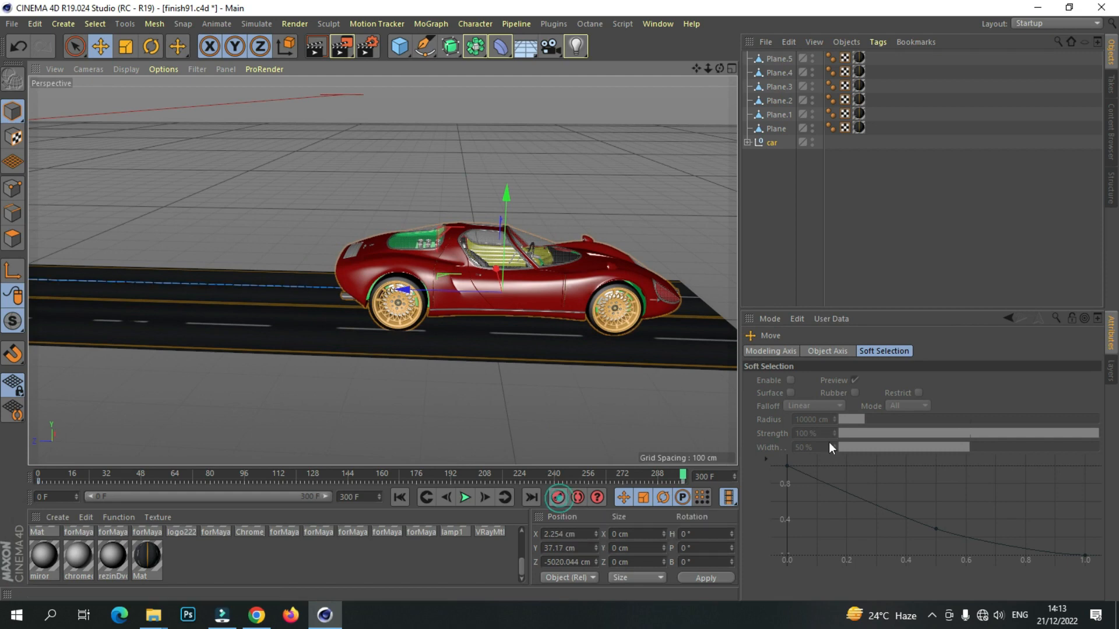
# Scrub back and play the animation to check the car's travel along the road, and return to frame 0.
pyautogui.moveTo(682, 479); pyautogui.dragTo(151, 498)
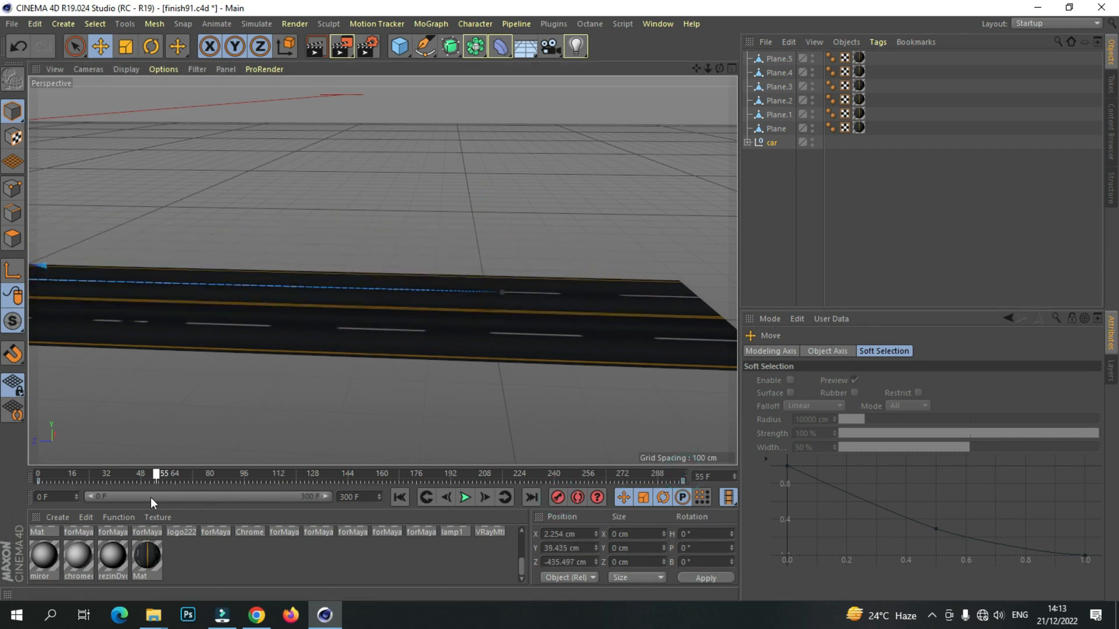
pyautogui.moveTo(696, 68)
pyautogui.mouseDown()
pyautogui.moveTo(932, 23)
pyautogui.moveTo(991, 111)
pyautogui.moveTo(815, 35)
pyautogui.moveTo(933, 46)
pyautogui.moveTo(1048, 29)
pyautogui.moveTo(1003, 58)
pyautogui.moveTo(680, 67)
pyautogui.mouseUp()
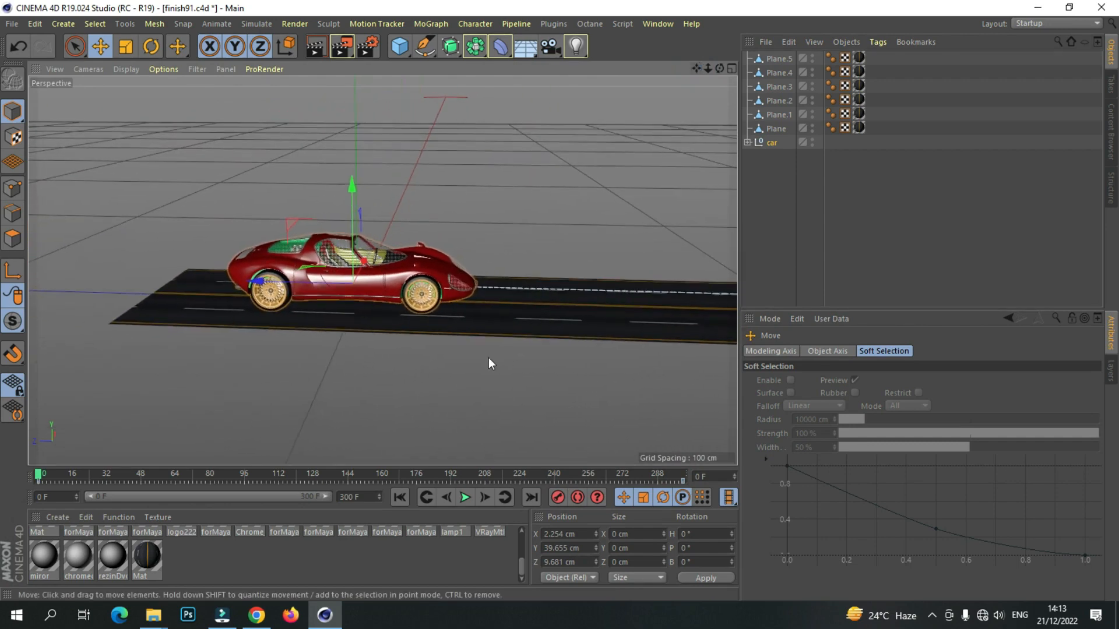
pyautogui.click(465, 497)
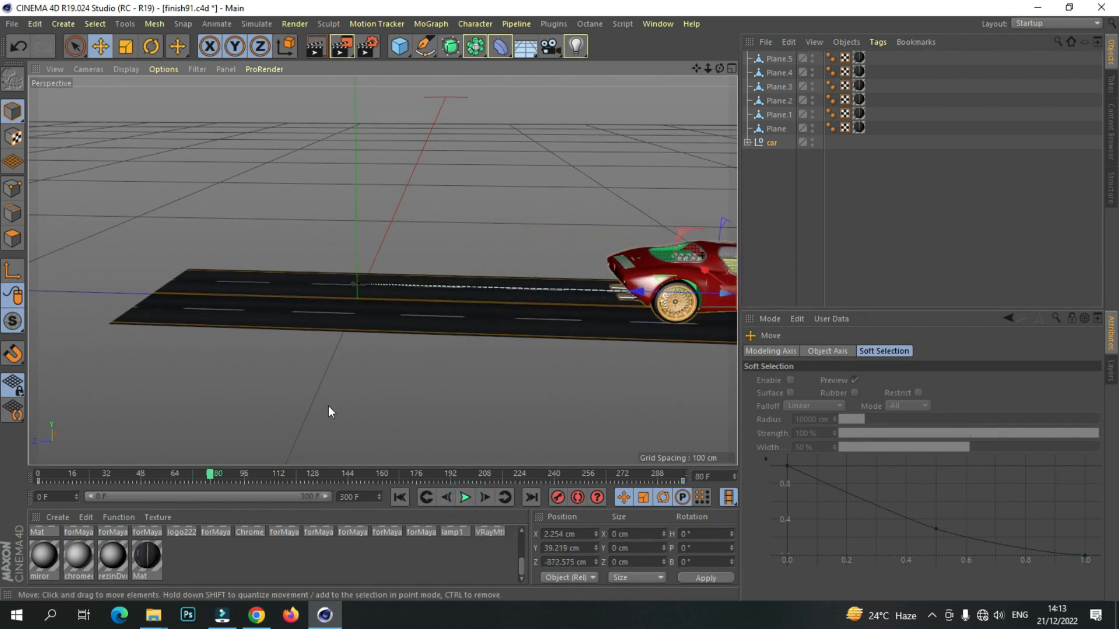
pyautogui.moveTo(210, 474); pyautogui.dragTo(37, 474)
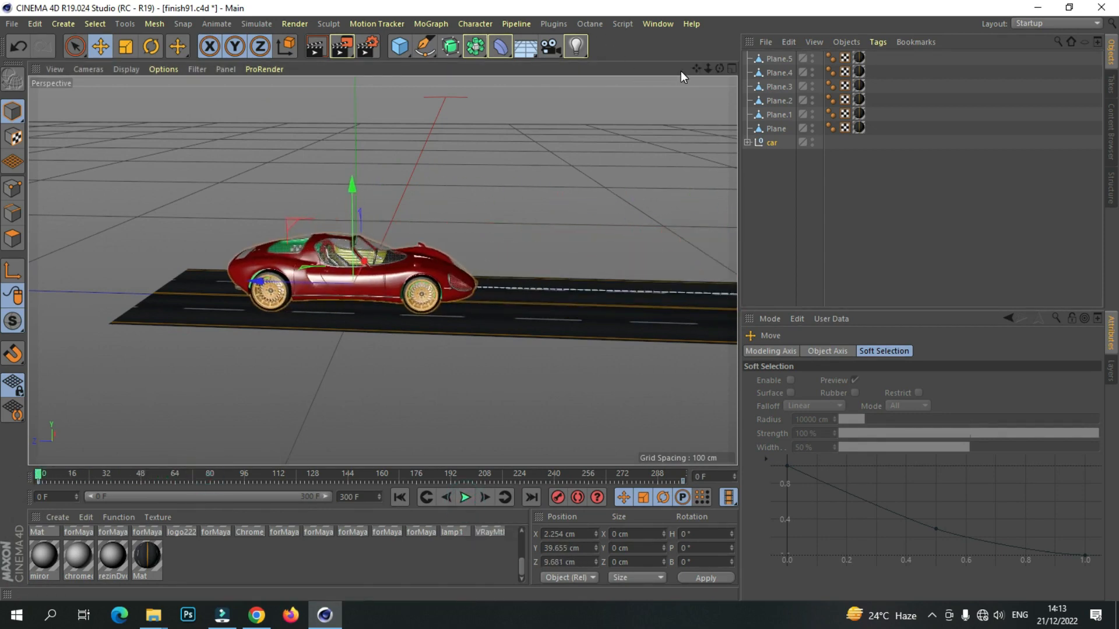
# Add a standard camera, look through it, and keyframe it at frame 0 with the car framed closely from the side.
pyautogui.moveTo(696, 69); pyautogui.dragTo(641, 77)
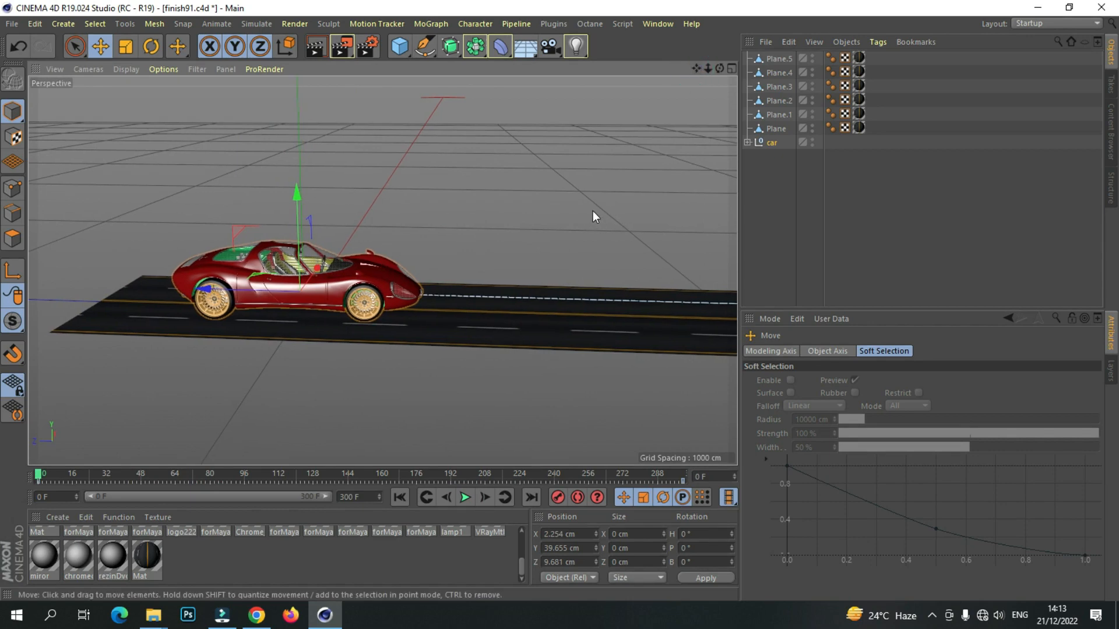
pyautogui.click(551, 54)
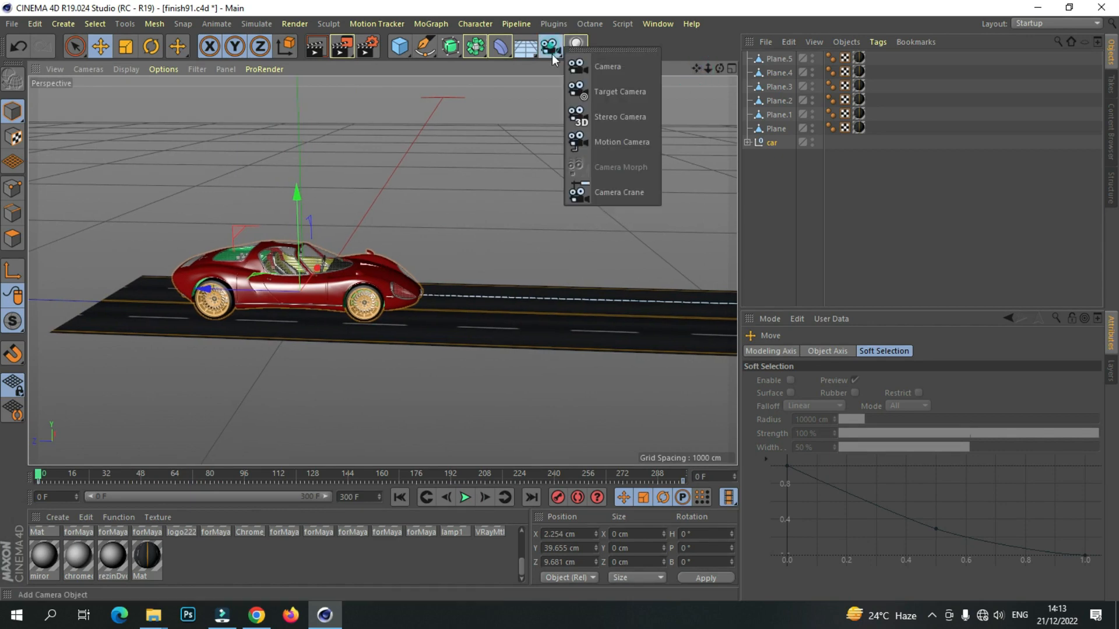
pyautogui.click(617, 67)
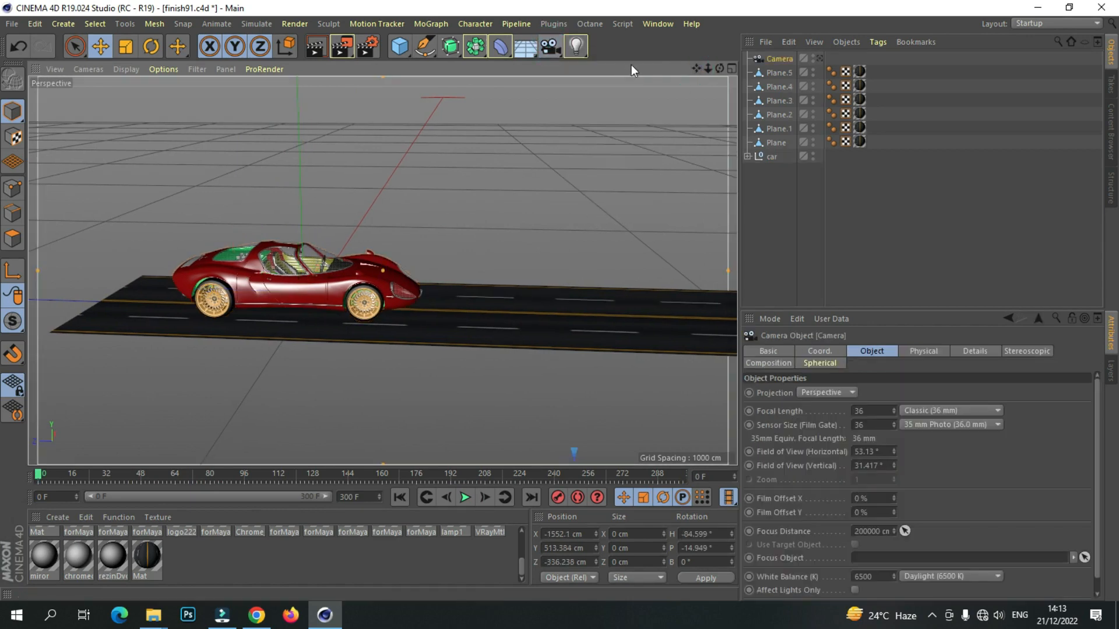
pyautogui.click(820, 60)
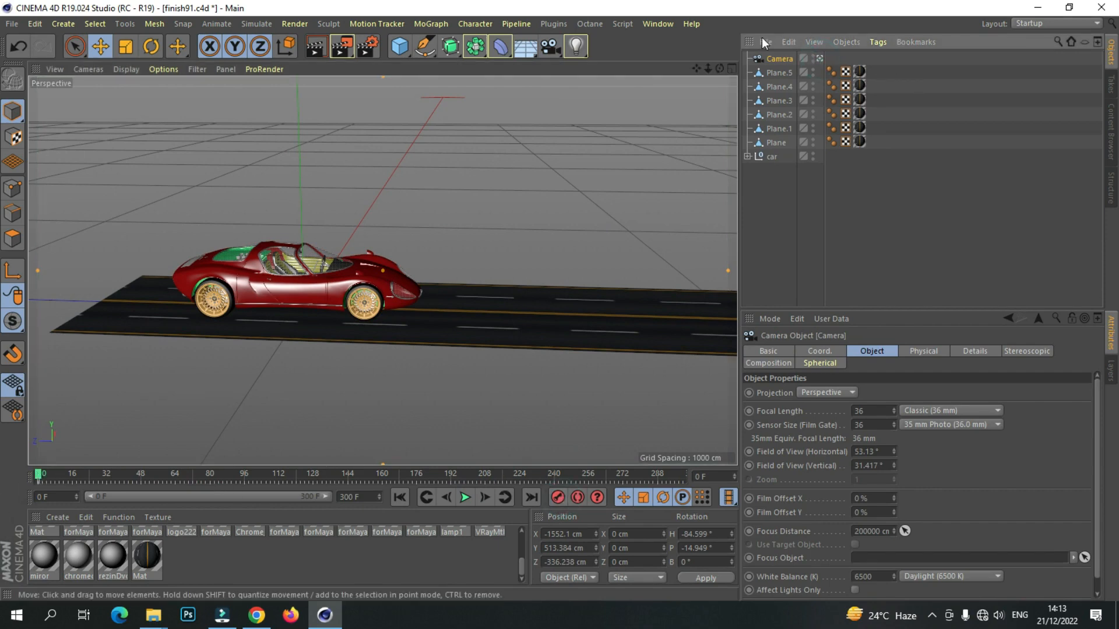
pyautogui.moveTo(708, 68)
pyautogui.mouseDown()
pyautogui.moveTo(696, 70)
pyautogui.moveTo(725, 63)
pyautogui.moveTo(697, 70)
pyautogui.mouseUp()
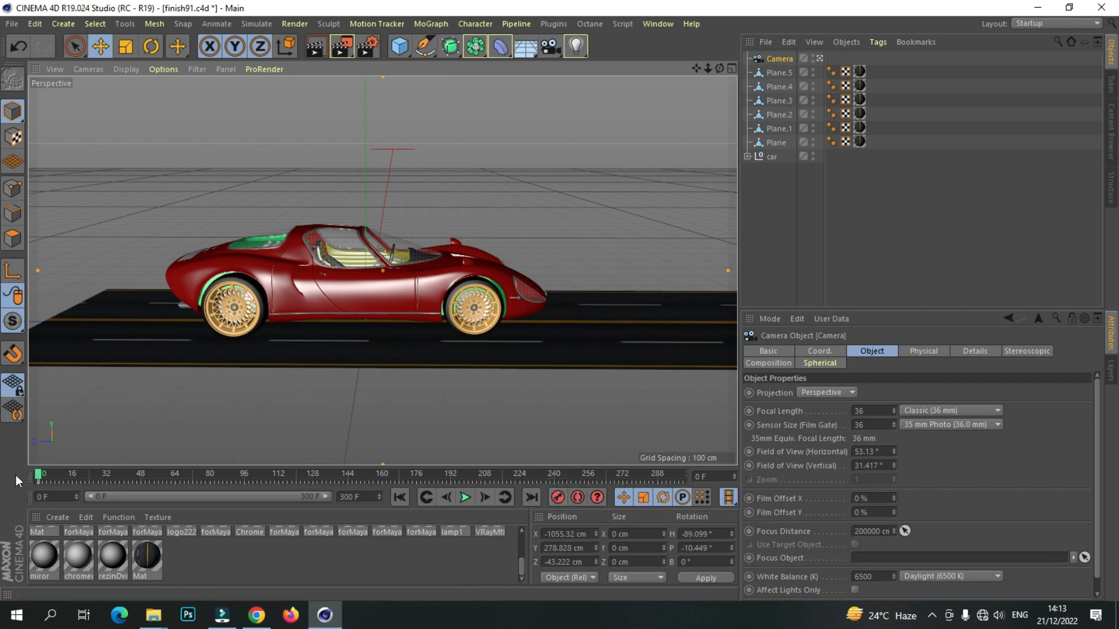
# Reframe the camera on the car's side at frames 51, 100 and 153, recording a camera keyframe at each.
pyautogui.moveTo(42, 478); pyautogui.dragTo(149, 475)
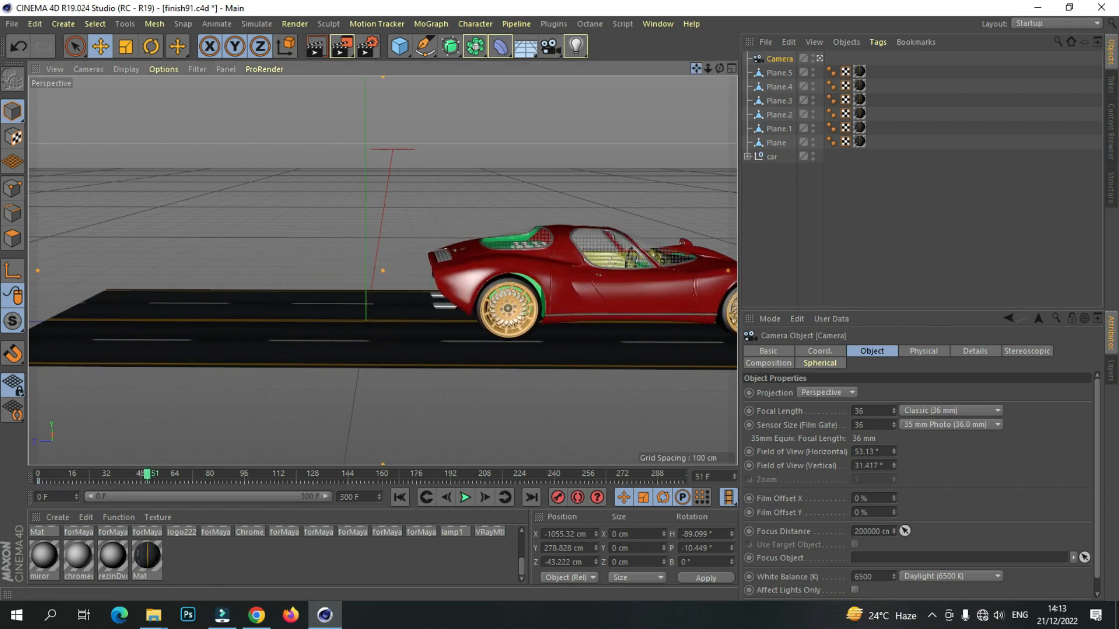
pyautogui.moveTo(697, 69); pyautogui.dragTo(436, 81)
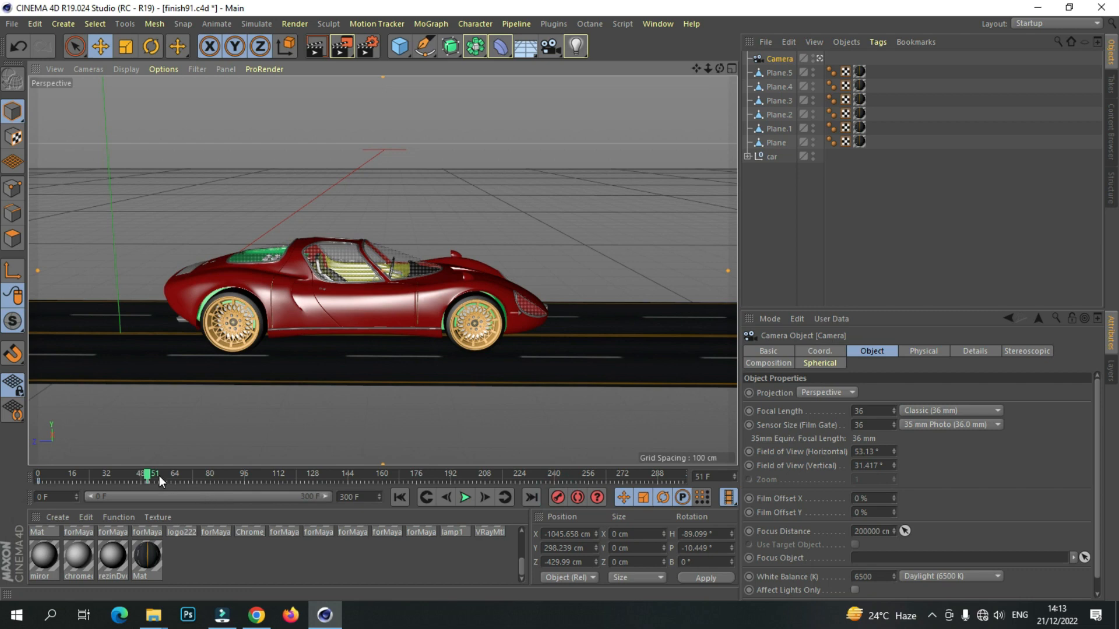
pyautogui.moveTo(149, 477); pyautogui.dragTo(252, 474)
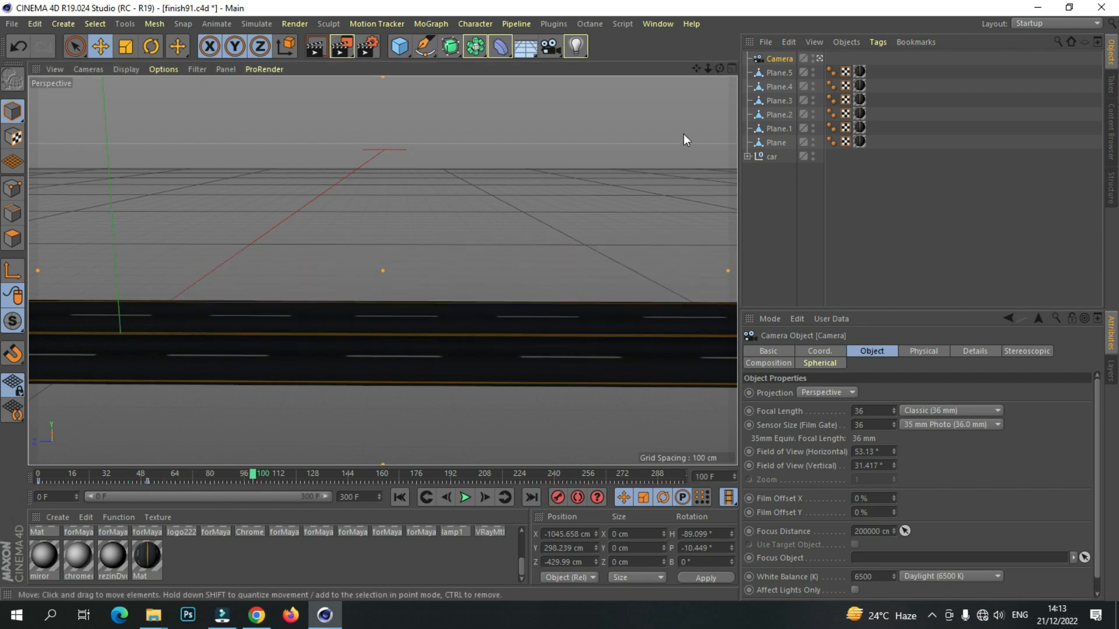
pyautogui.moveTo(703, 65); pyautogui.dragTo(691, 436)
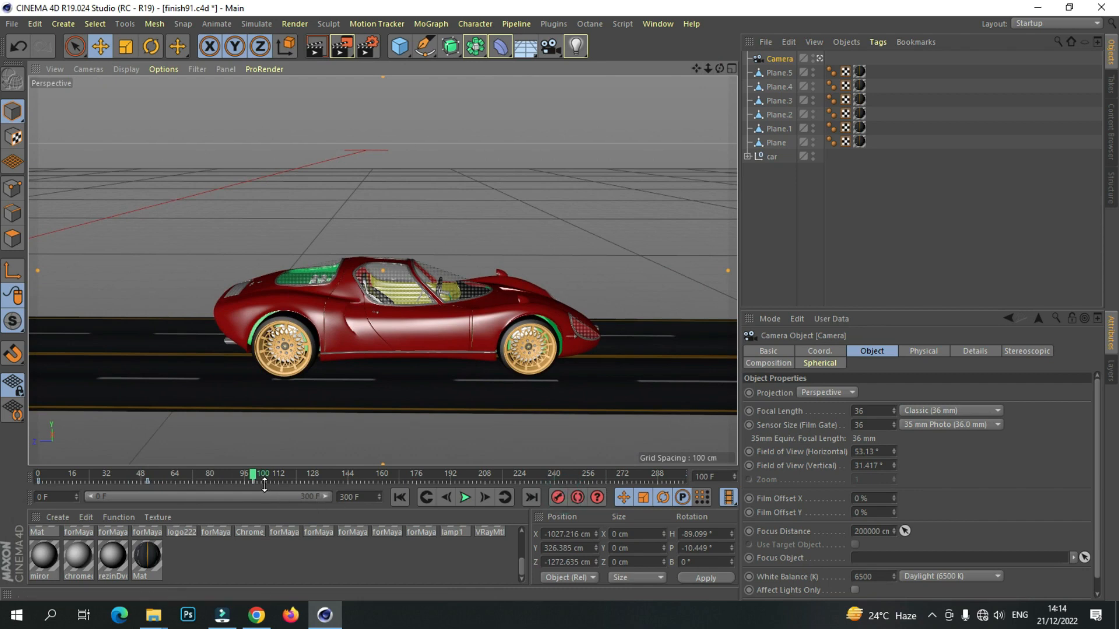
pyautogui.moveTo(255, 475); pyautogui.dragTo(353, 477)
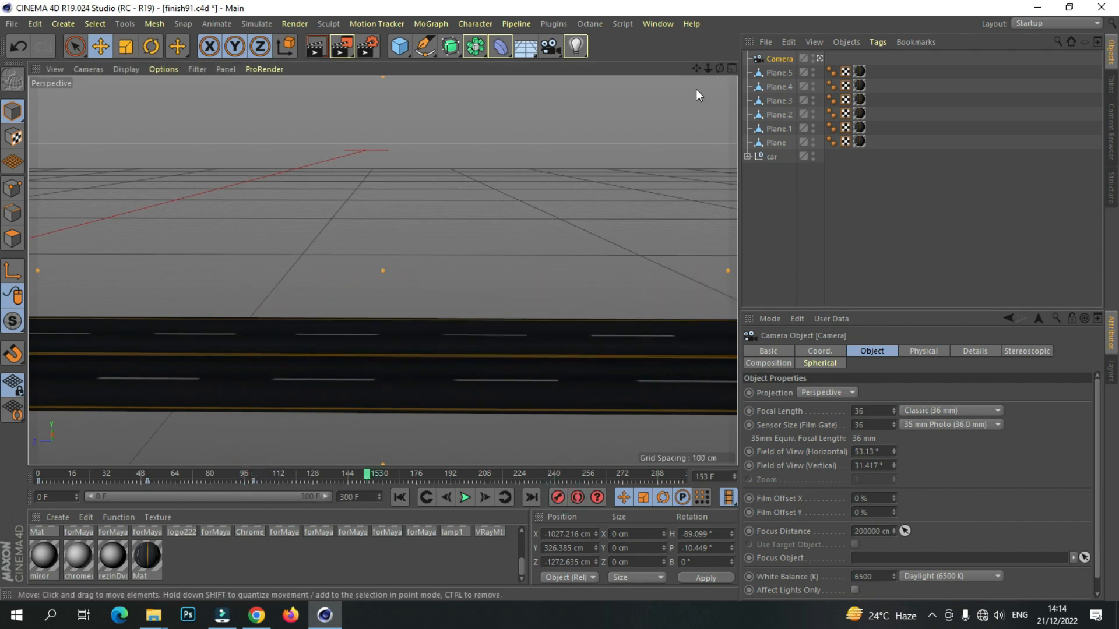
pyautogui.moveTo(696, 68)
pyautogui.mouseDown()
pyautogui.moveTo(524, 88)
pyautogui.moveTo(692, 68)
pyautogui.mouseUp()
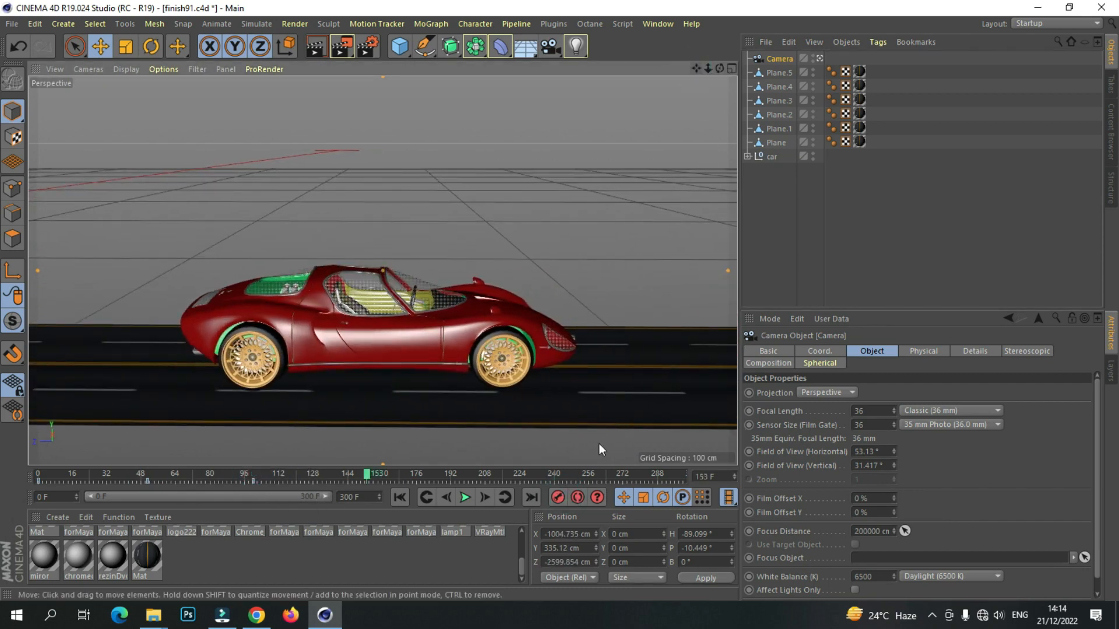
pyautogui.click(556, 498)
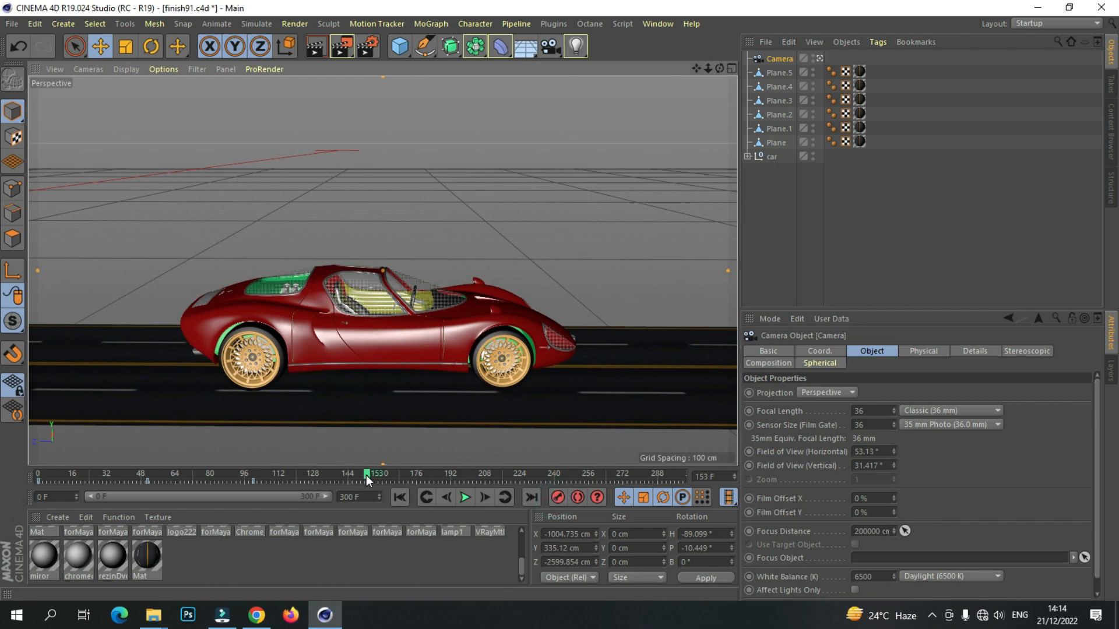
# At frame 174, swing the camera around to a front three-quarter view of the car and record a keyframe.
pyautogui.moveTo(367, 479); pyautogui.dragTo(412, 476)
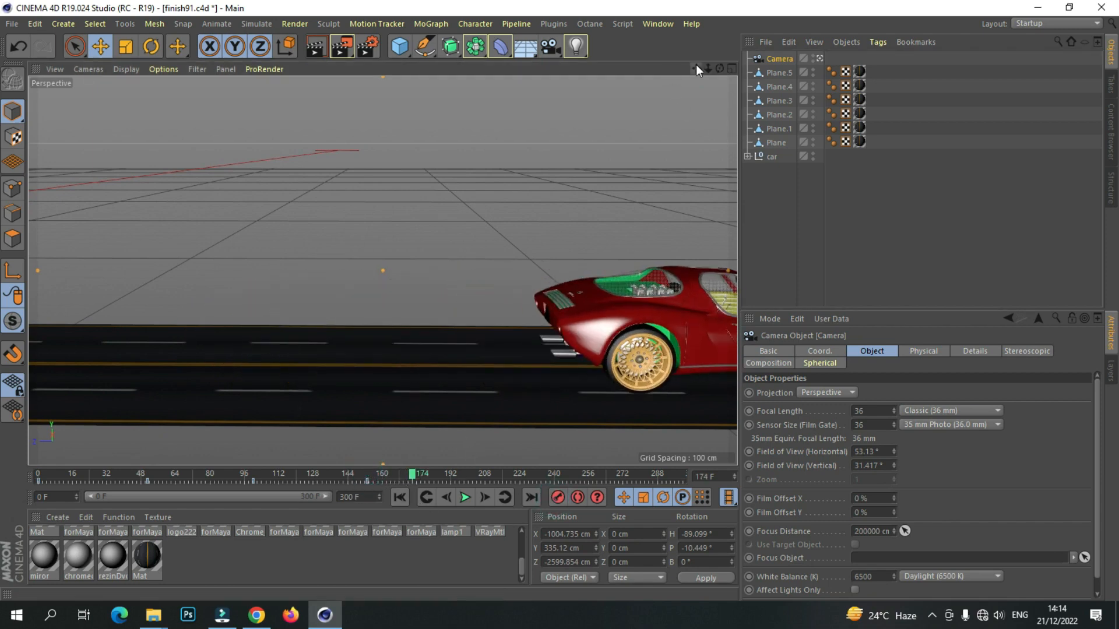
pyautogui.moveTo(695, 68); pyautogui.dragTo(653, 74)
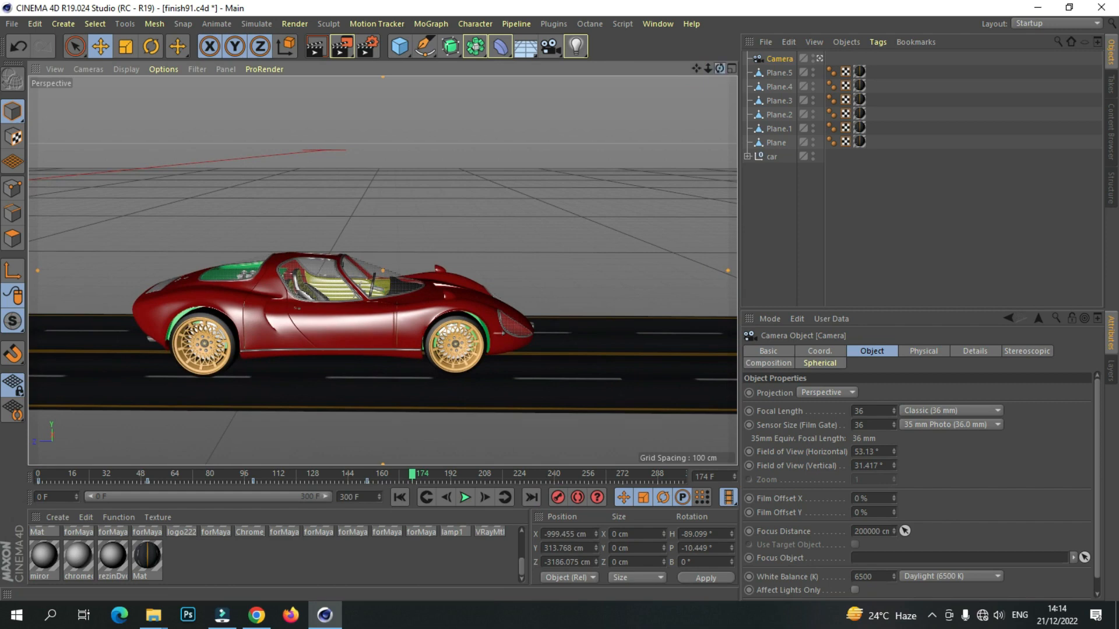
pyautogui.moveTo(720, 69); pyautogui.dragTo(602, 460)
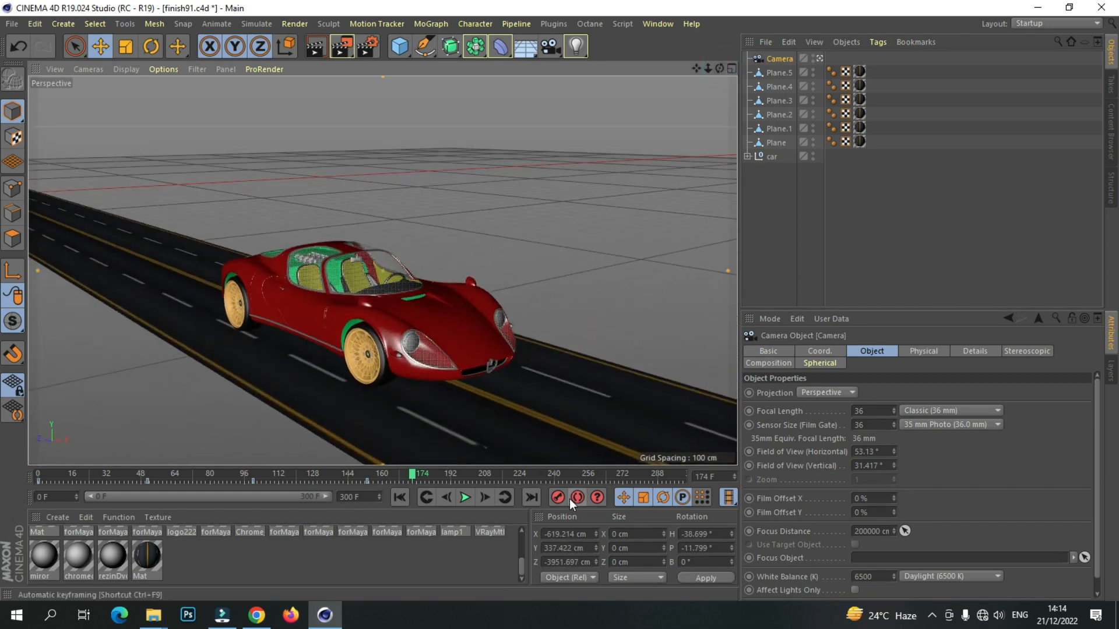
# Follow the car with the camera at frames 206 and 262, turning further toward its front, and record a keyframe at each.
pyautogui.moveTo(412, 475); pyautogui.dragTo(480, 475)
pyautogui.moveTo(695, 69)
pyautogui.mouseDown()
pyautogui.moveTo(682, 79)
pyautogui.moveTo(670, 67)
pyautogui.moveTo(735, 70)
pyautogui.moveTo(697, 69)
pyautogui.mouseUp()
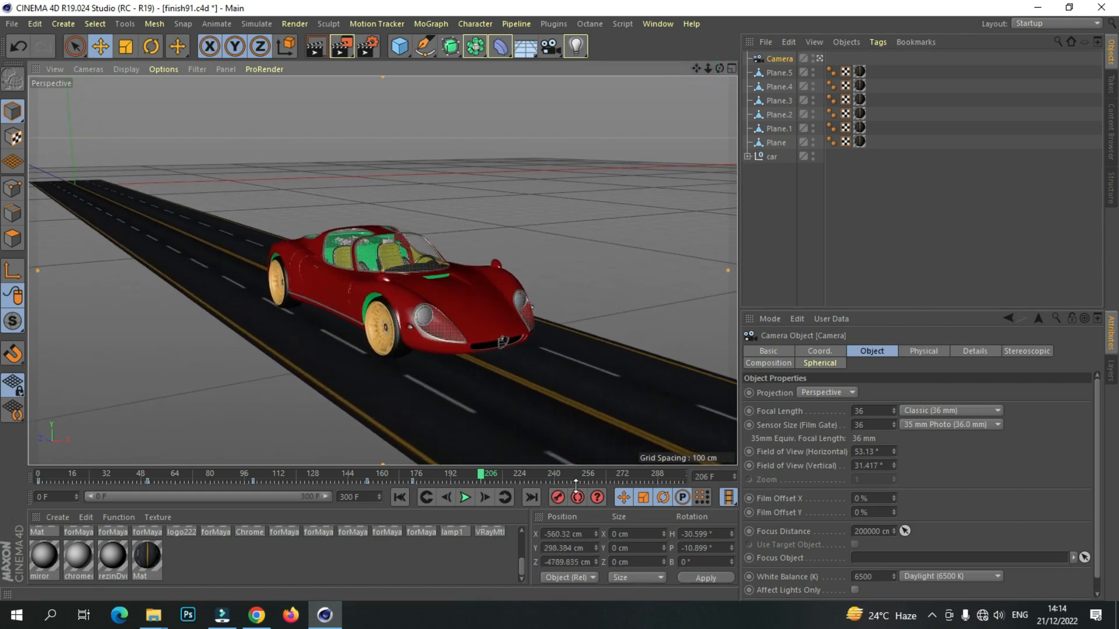
pyautogui.click(557, 497)
pyautogui.moveTo(478, 479); pyautogui.dragTo(601, 492)
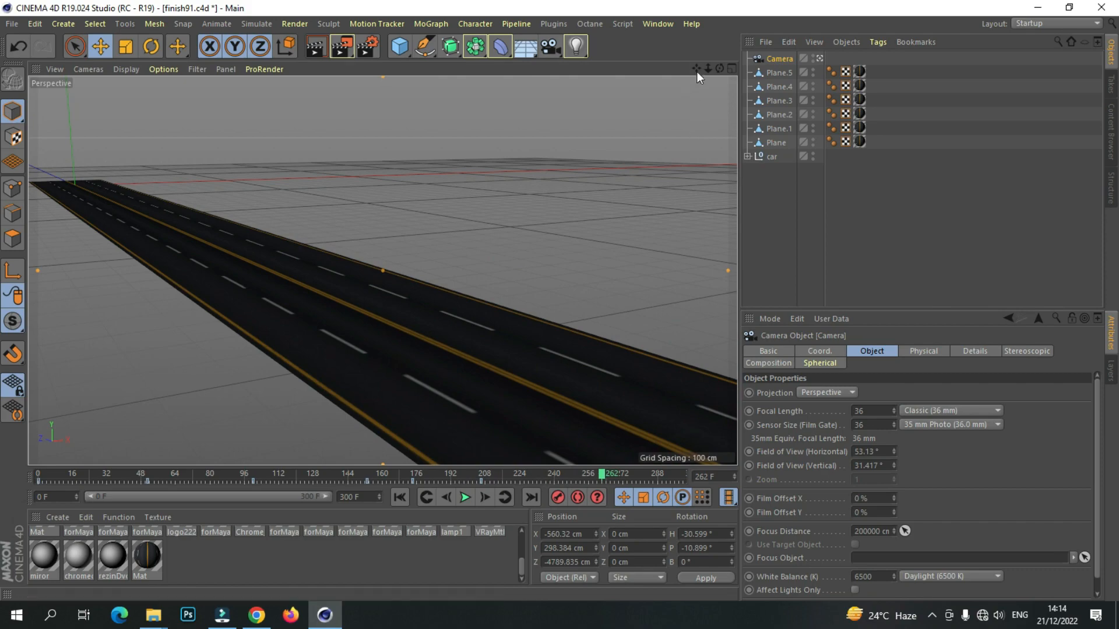
pyautogui.moveTo(697, 70); pyautogui.dragTo(721, 69)
pyautogui.click(558, 498)
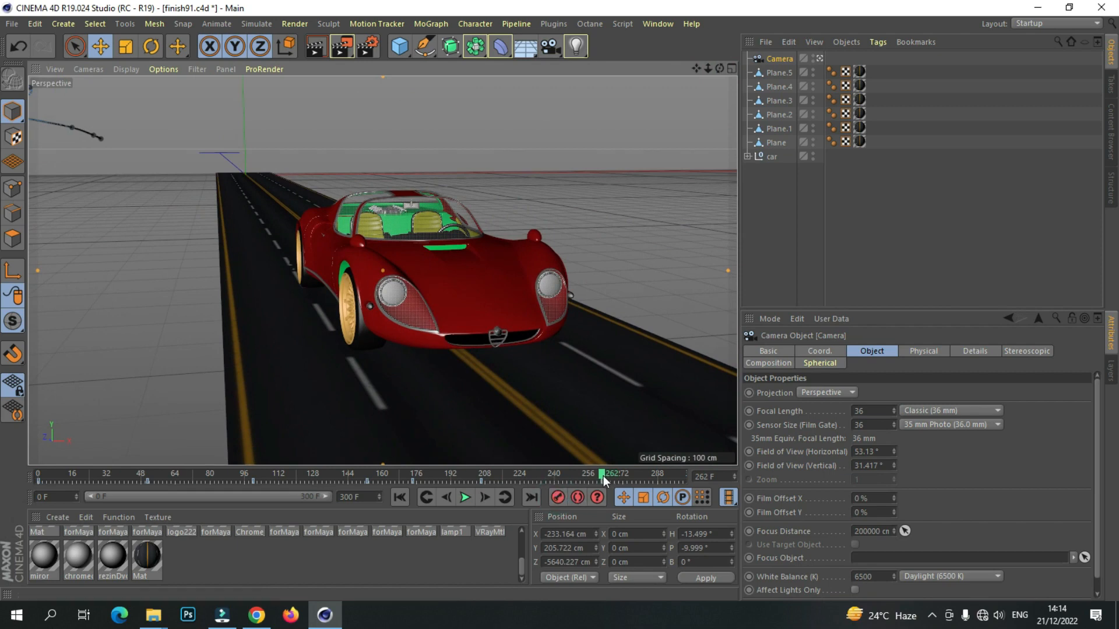
# At frame 295, pull the camera back to frame the car and the road's end, and record a keyframe.
pyautogui.moveTo(603, 475); pyautogui.dragTo(675, 473)
pyautogui.moveTo(704, 69); pyautogui.dragTo(693, 76)
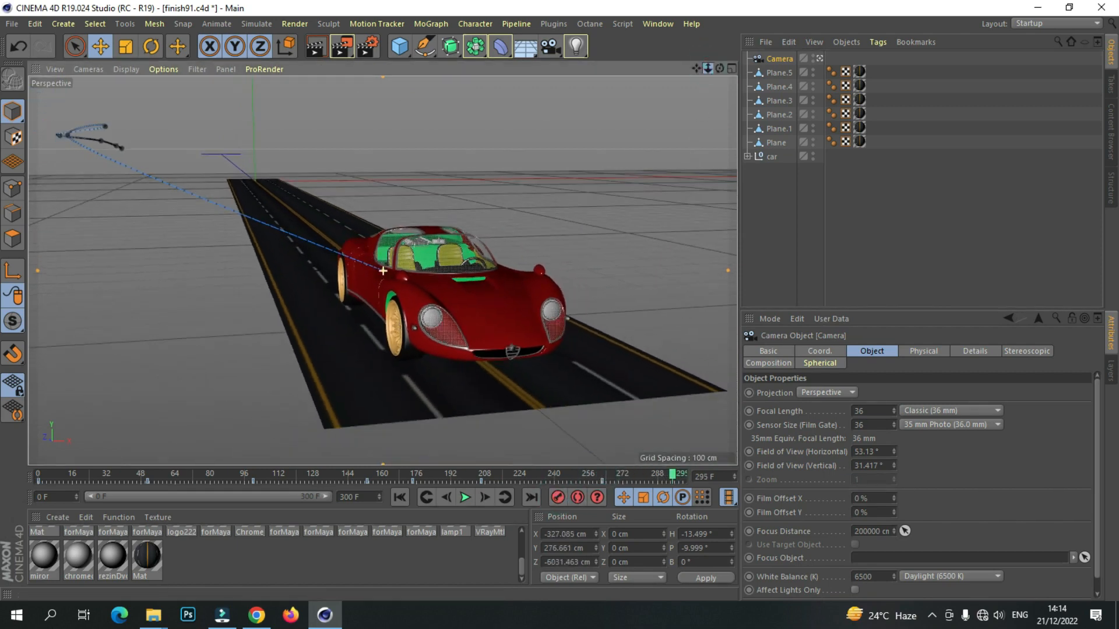
pyautogui.click(558, 498)
# Play the animation through the camera from the start and stop it at frame 219.
pyautogui.moveTo(675, 477); pyautogui.dragTo(33, 511)
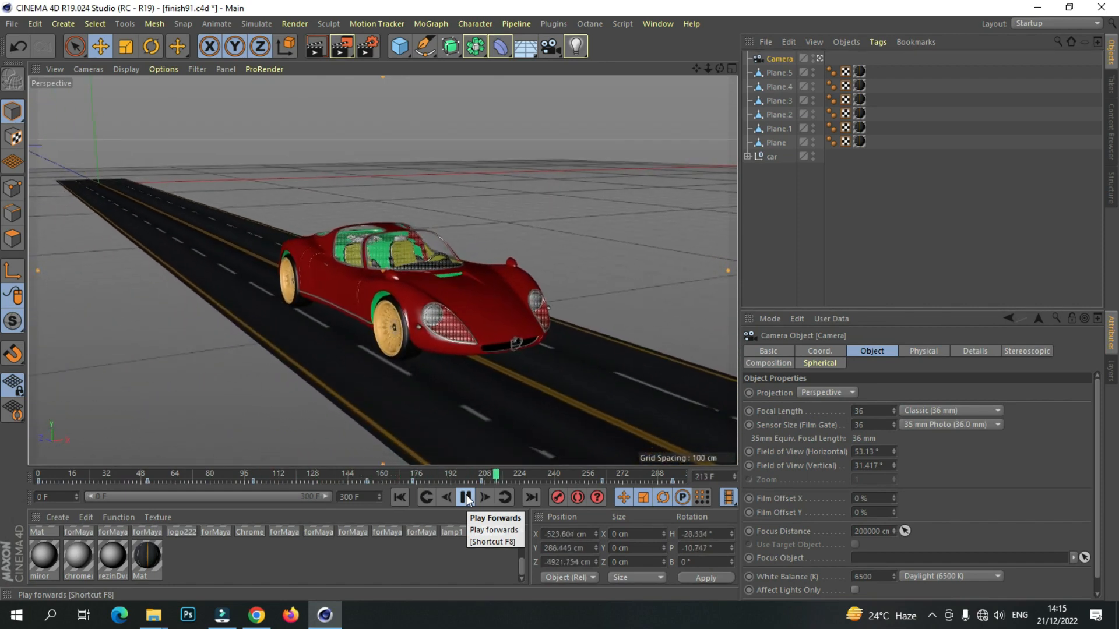
pyautogui.click(466, 496)
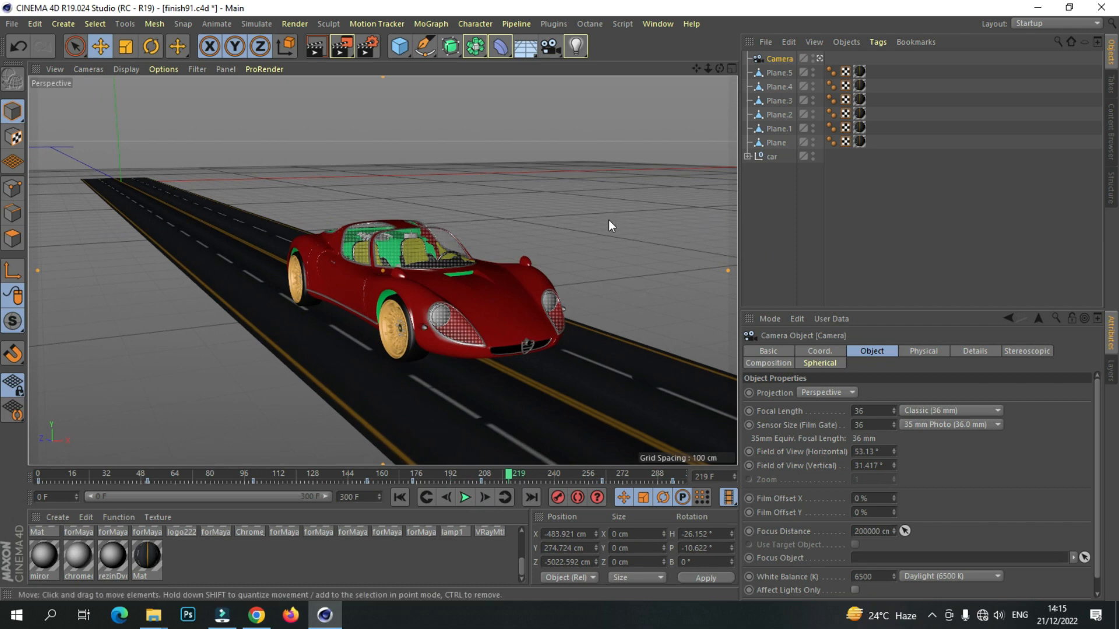
# Select the car group and examine the car and its wheels on the road from the front and side at frame 219.
pyautogui.click(772, 156)
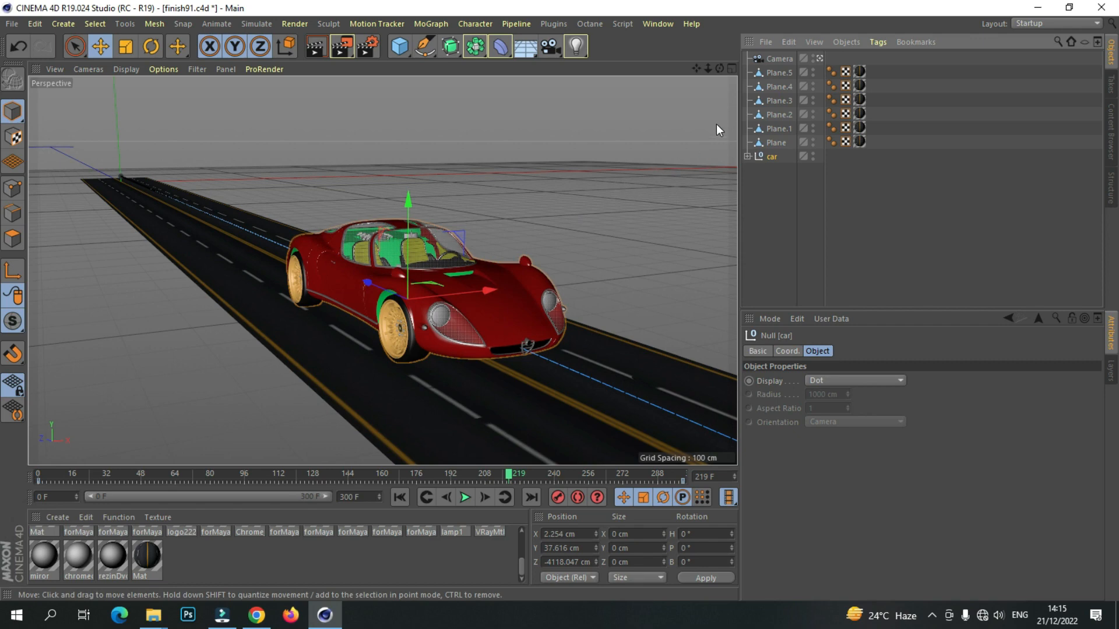
pyautogui.moveTo(707, 69)
pyautogui.mouseDown()
pyautogui.moveTo(683, 73)
pyautogui.moveTo(716, 68)
pyautogui.mouseUp()
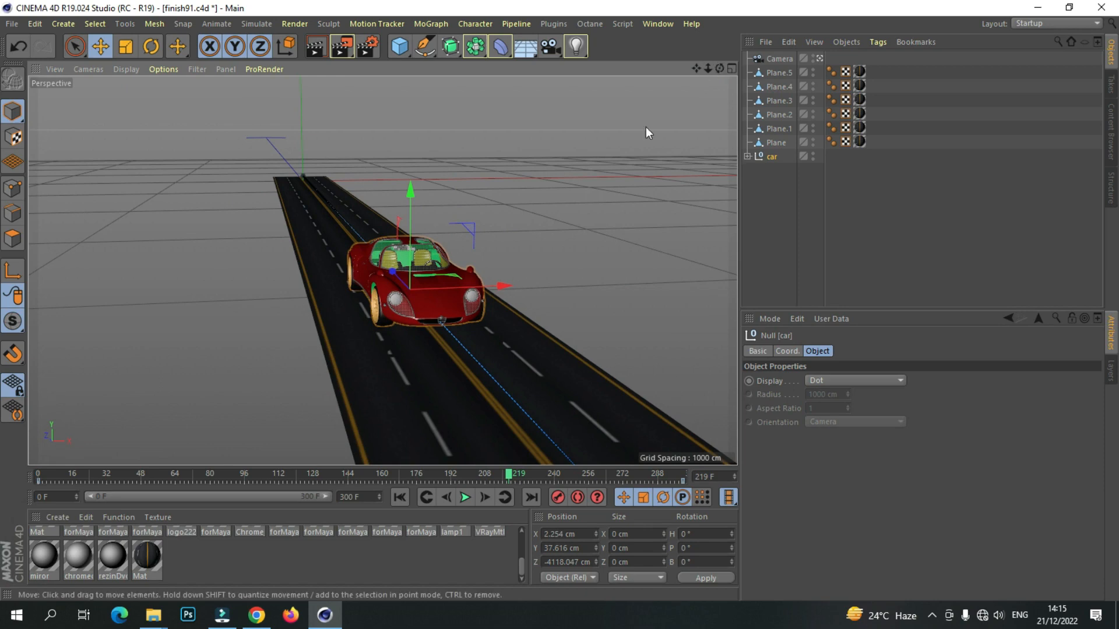
pyautogui.scroll(5, 328, 291)
pyautogui.moveTo(719, 68)
pyautogui.mouseDown()
pyautogui.moveTo(664, 79)
pyautogui.moveTo(718, 70)
pyautogui.mouseUp()
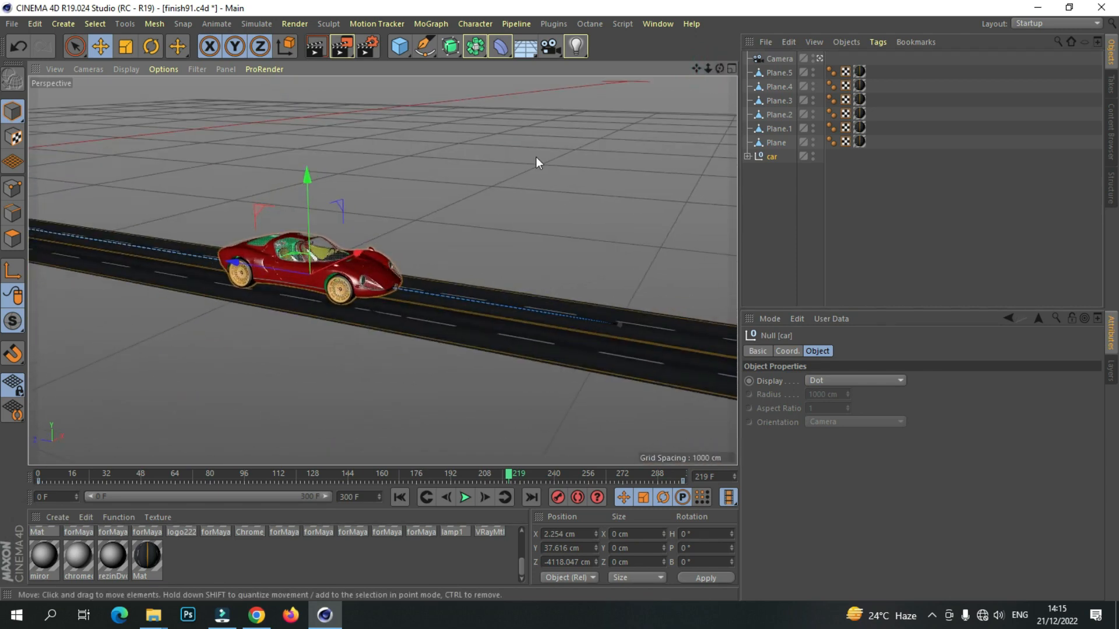
pyautogui.scroll(5, 218, 292)
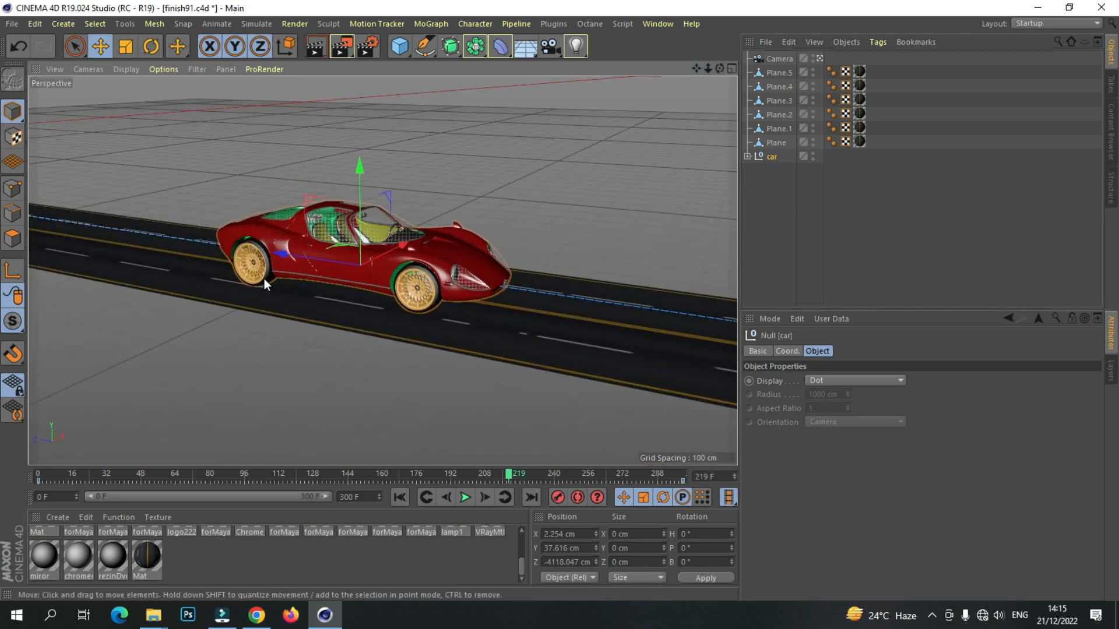
# Turn the near front wheel (Final1.obj.3) in its steering direction at frame 219 by rotating its bank to about 18.7°.
pyautogui.scroll(2, 336, 285)
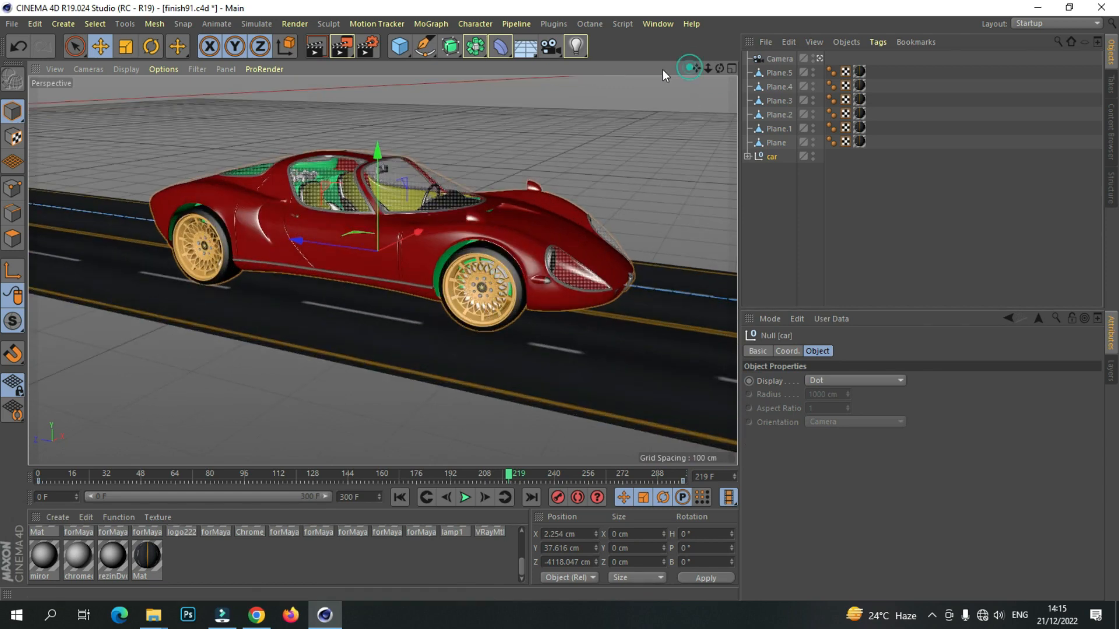
pyautogui.moveTo(694, 69)
pyautogui.mouseDown()
pyautogui.moveTo(679, 71)
pyautogui.moveTo(688, 75)
pyautogui.mouseUp()
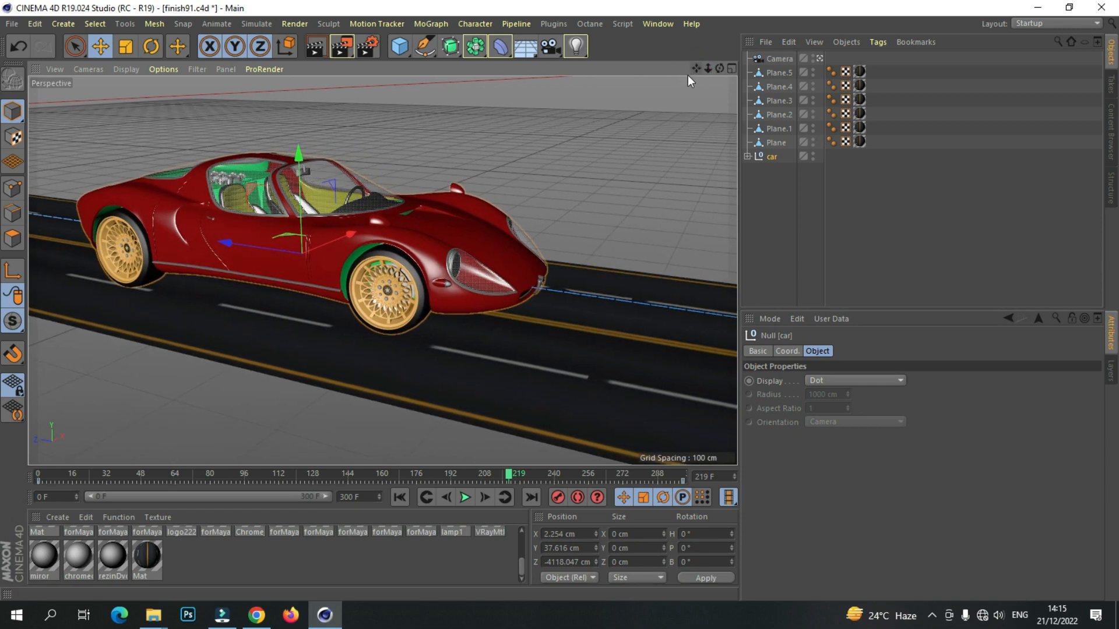
pyautogui.click(410, 292)
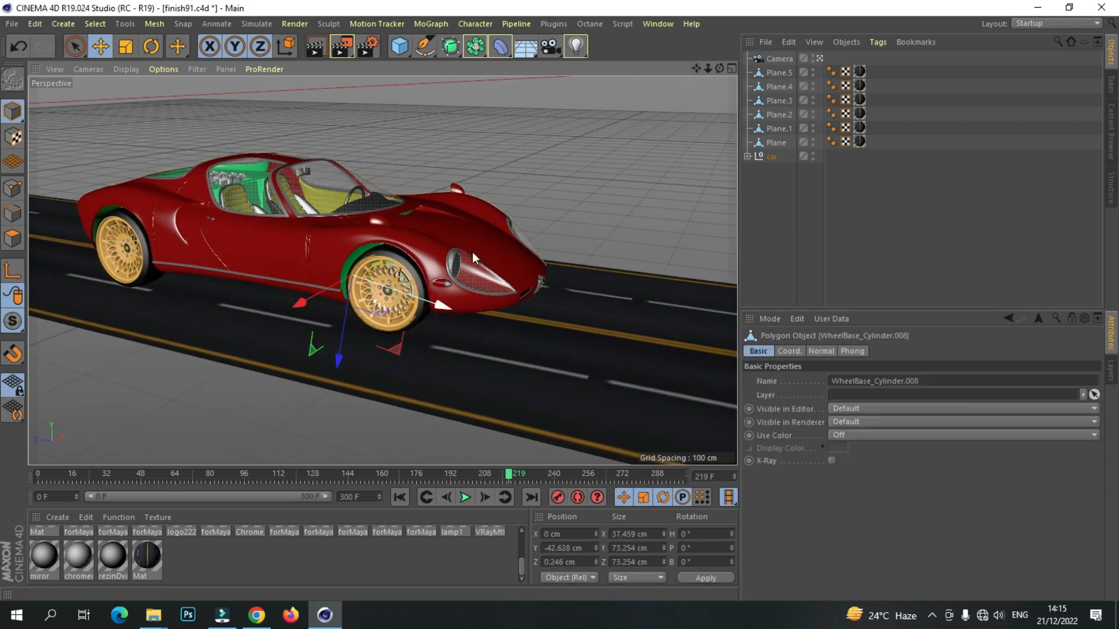
pyautogui.click(770, 155)
pyautogui.click(747, 156)
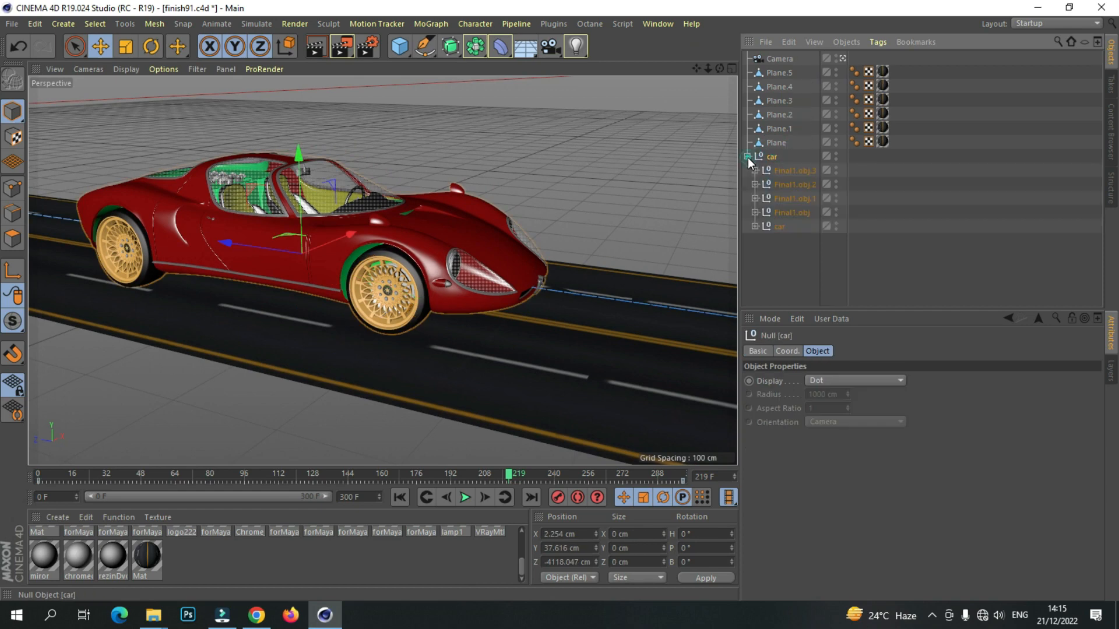
pyautogui.click(795, 172)
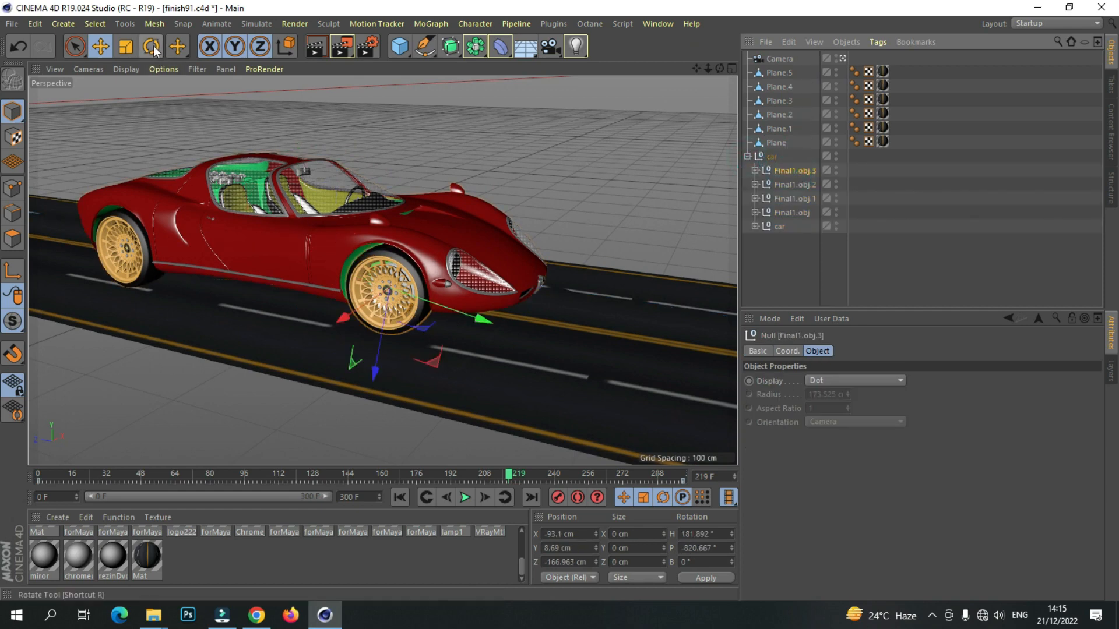
pyautogui.press('r')
pyautogui.moveTo(394, 313); pyautogui.dragTo(370, 312)
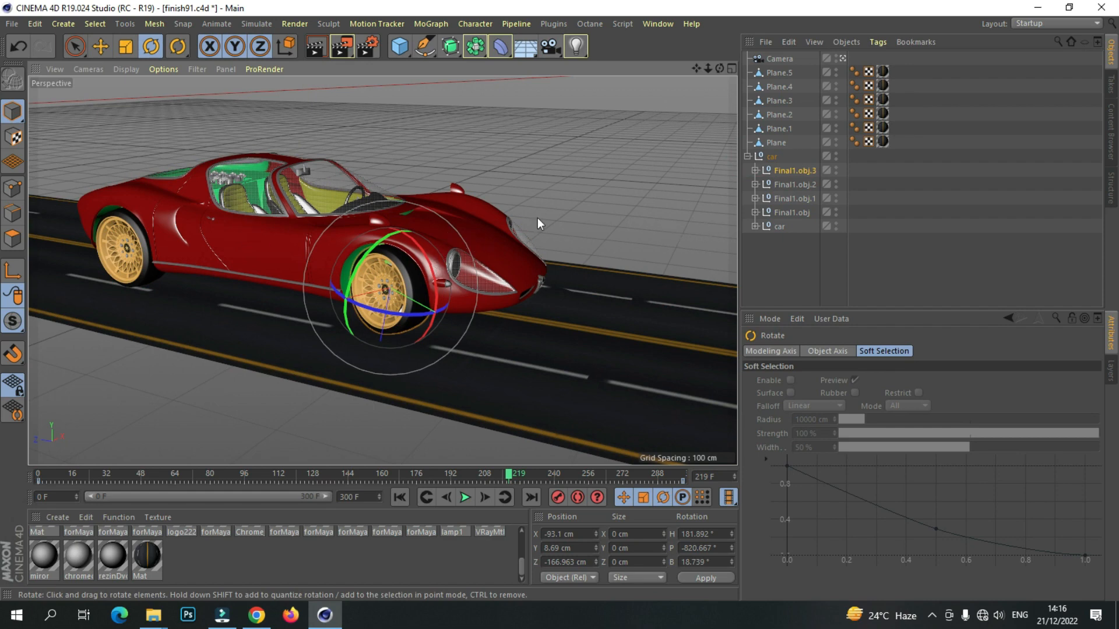
pyautogui.click(283, 229)
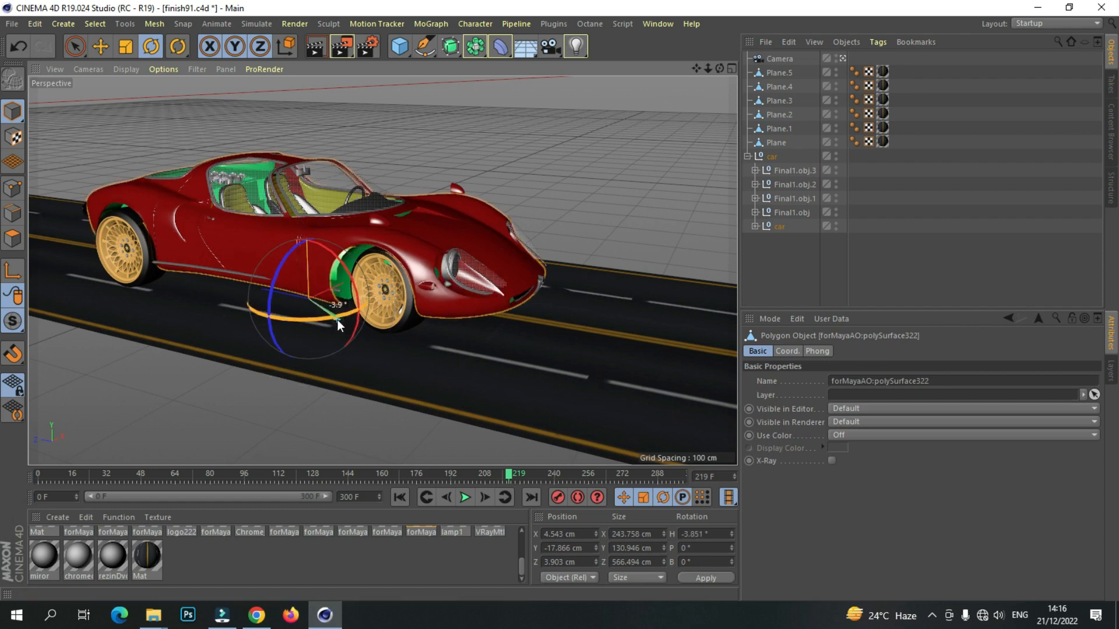
pyautogui.moveTo(337, 320); pyautogui.dragTo(335, 319)
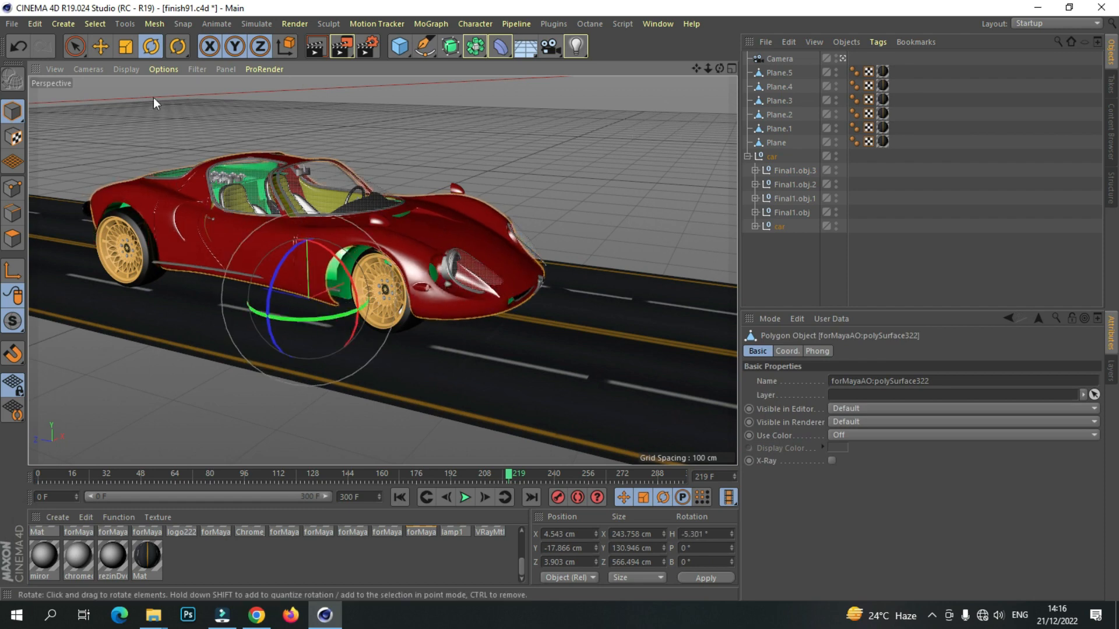
pyautogui.click(17, 45)
# Rotate the whole car group's heading to about -4.9° at frame 219 so the car angles across the road.
pyautogui.click(778, 156)
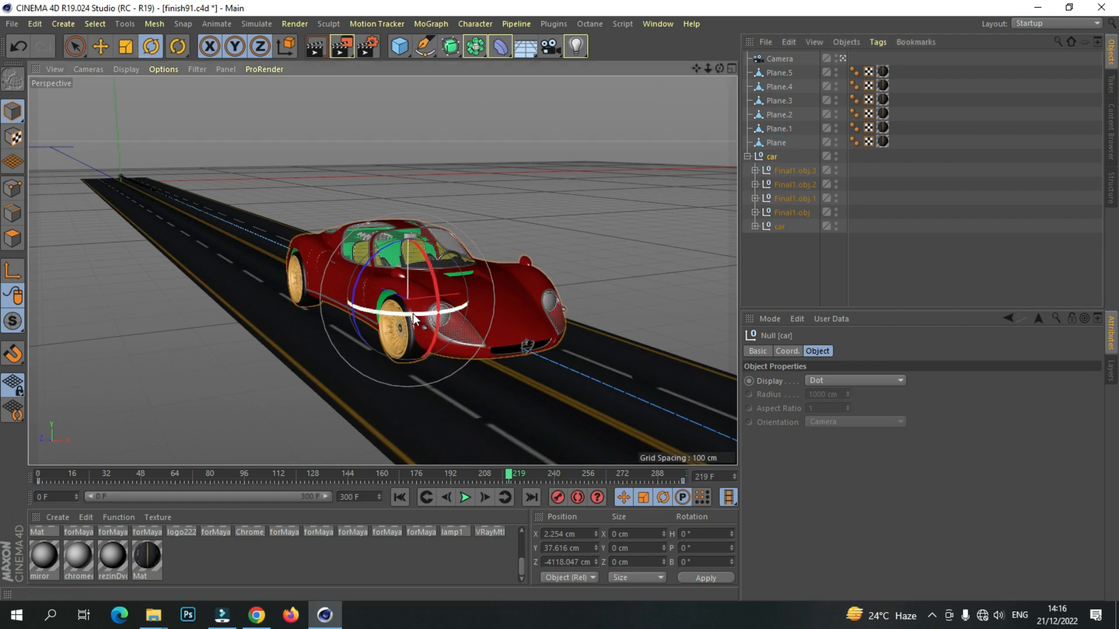
pyautogui.moveTo(413, 314); pyautogui.dragTo(408, 314)
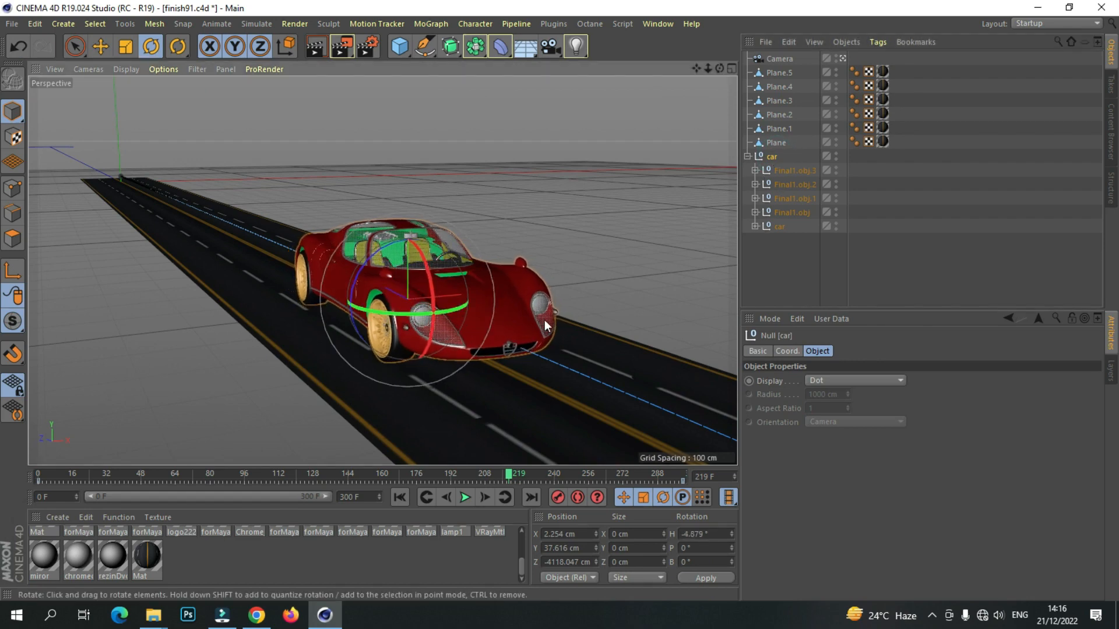